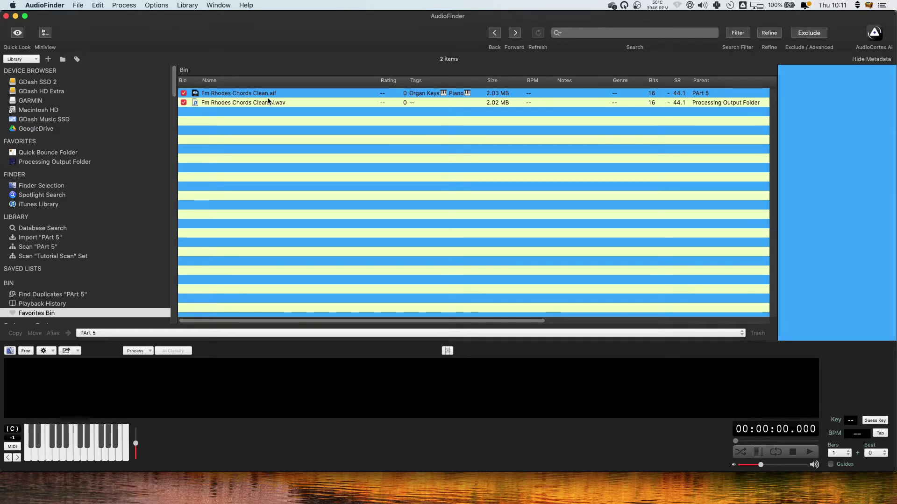
Step: Open Fm Rhodes Chords Clean.aif from the PArt 5 folder in Finder to load it into AudioFinder's Favorites Bin
left_click(234, 93)
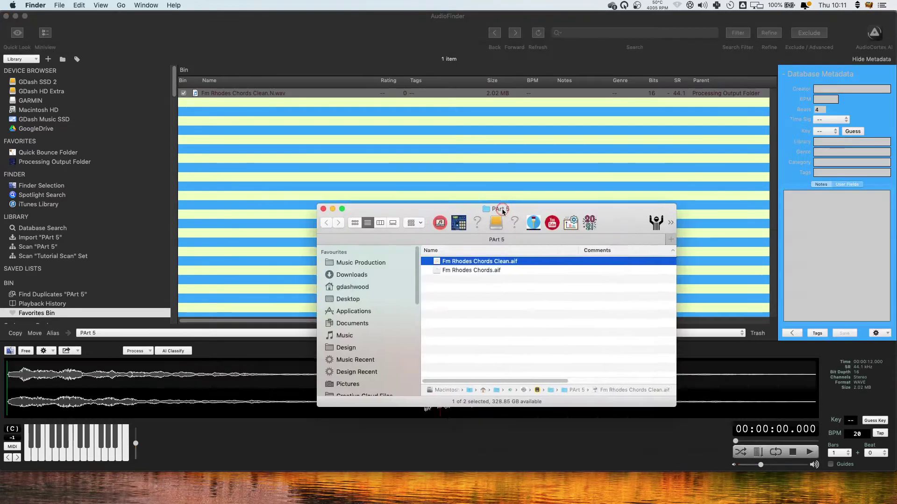
left_click_drag(502, 209, 615, 237)
left_click(589, 286)
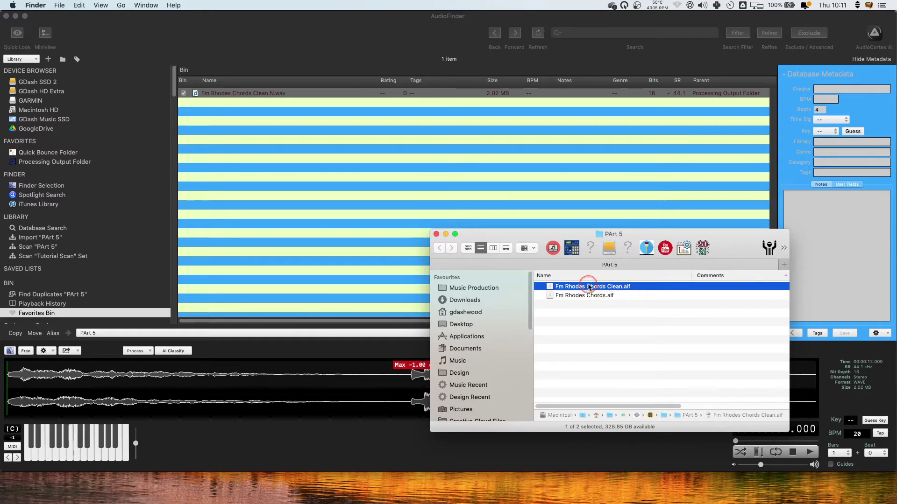
double_click(587, 287)
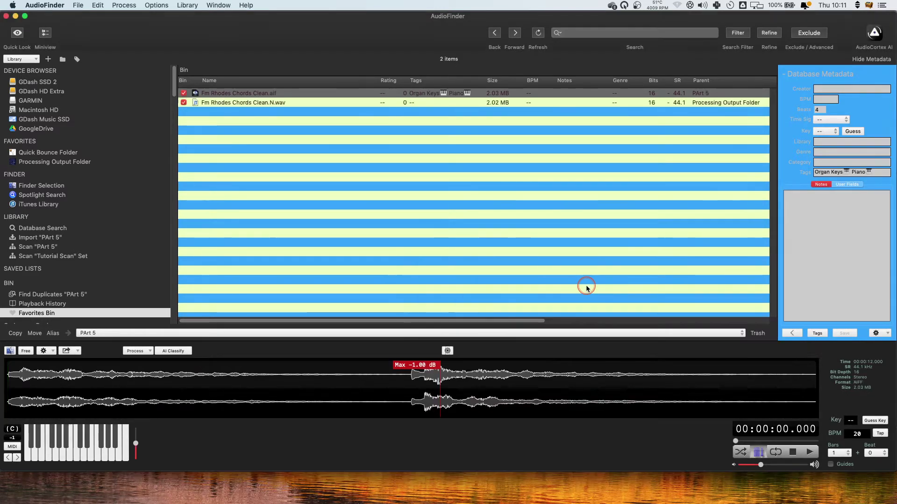
left_click(270, 93)
left_click(242, 102)
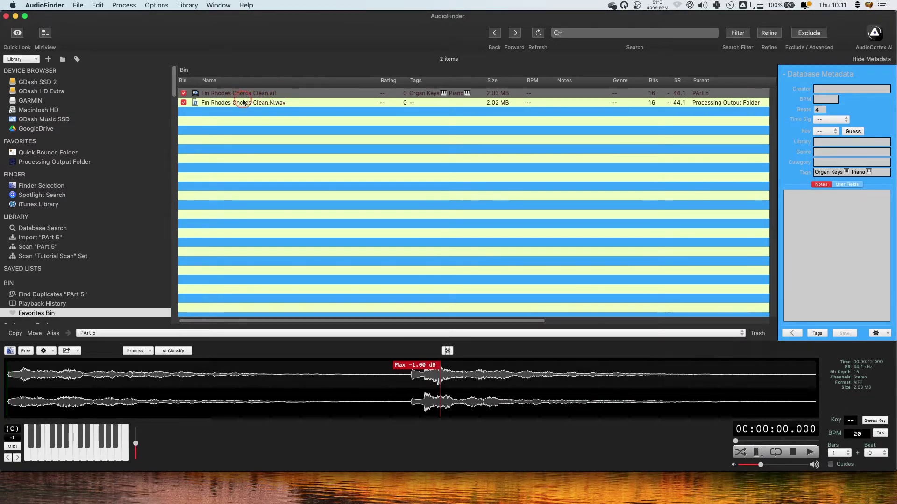
Step: Switch to Finder and, in the info for Fm Rhodes Chords Clean.aif, set AudioFinder.app as the application for all .aif files
left_click(884, 449)
key("super+Tab")
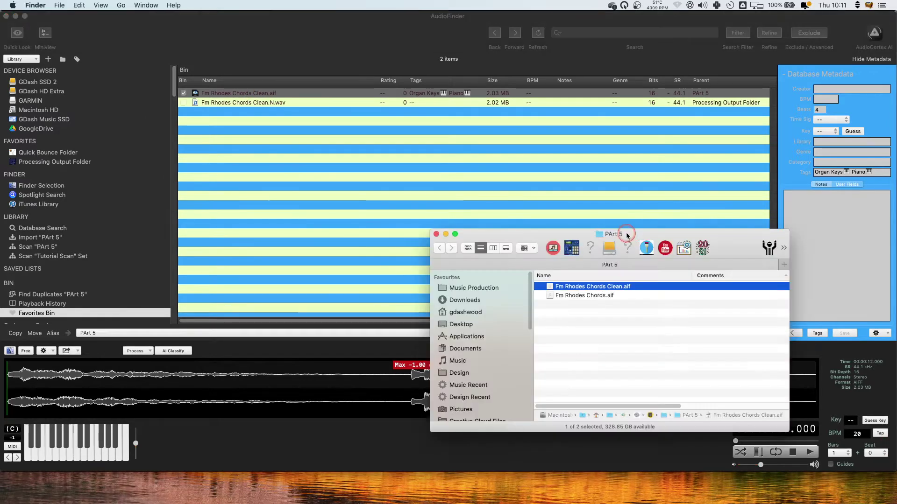
right_click(590, 287)
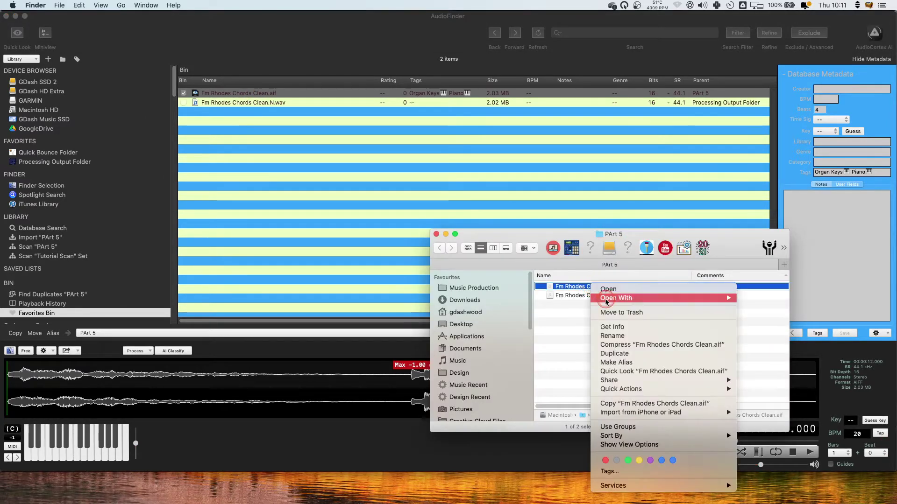
left_click(619, 329)
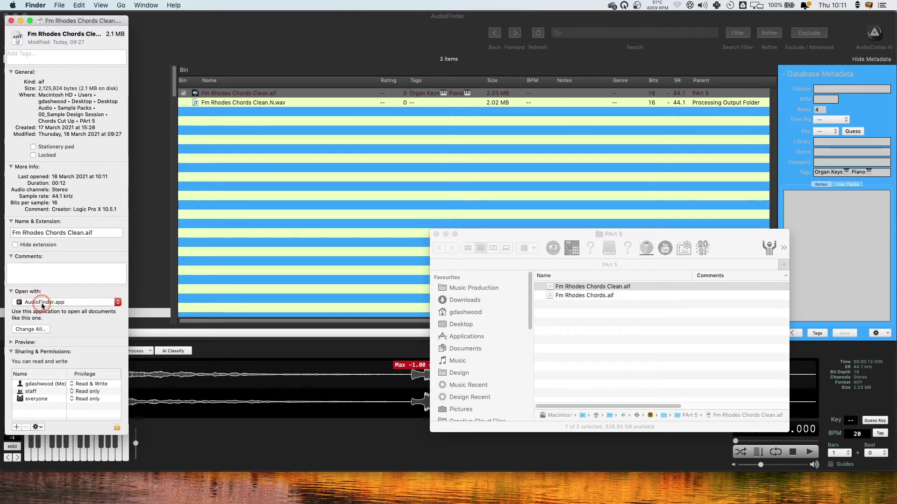
left_click(51, 303)
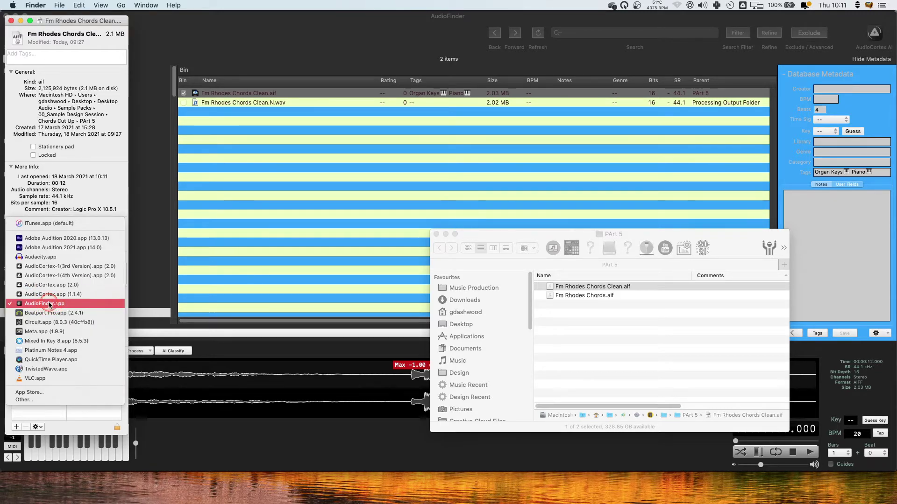
left_click(50, 304)
left_click(31, 329)
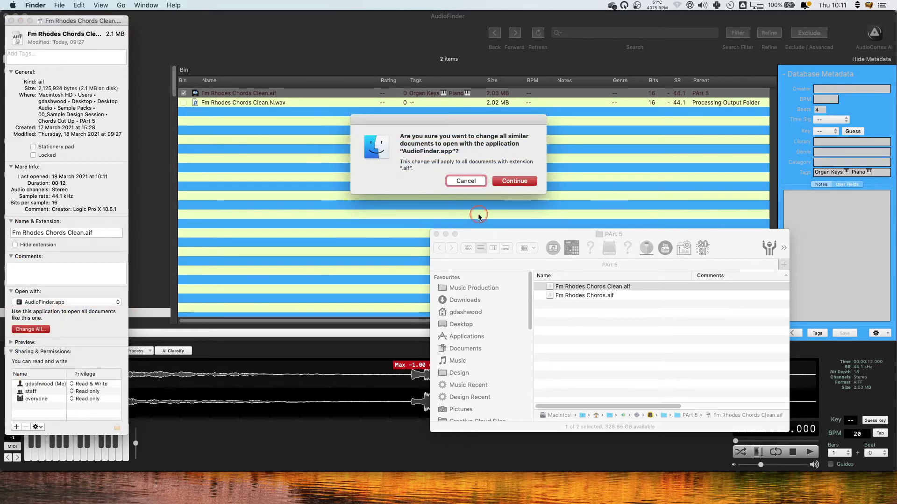
left_click(511, 183)
left_click(11, 21)
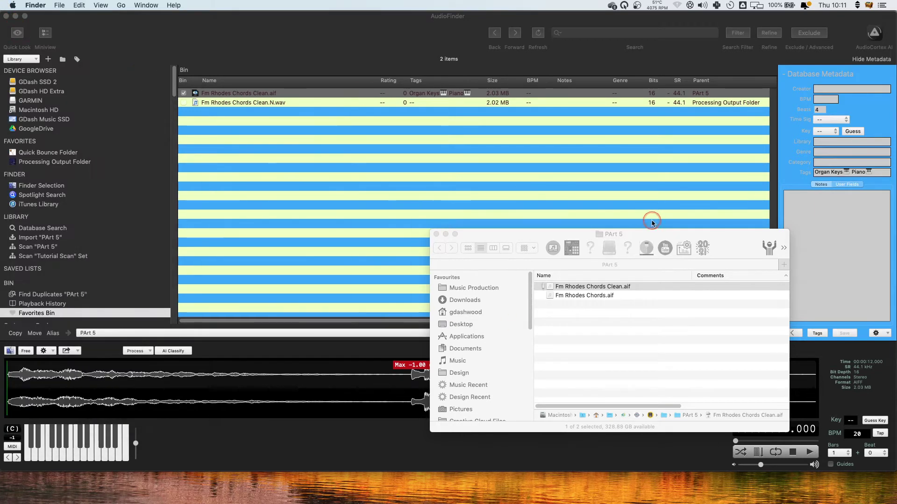
Step: Open Fm Rhodes Chords Clean.aif from Finder again with the new default application, adding it to AudioFinder's bin
left_click(608, 287)
double_click(609, 287)
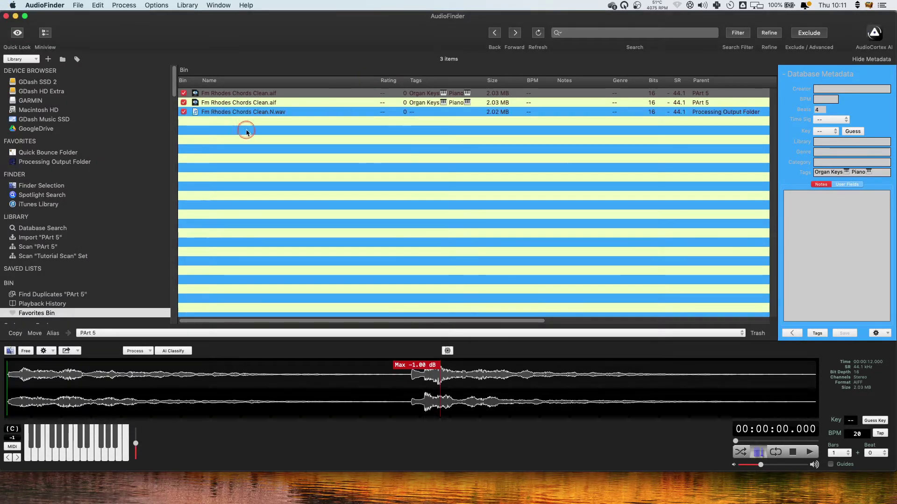
left_click(268, 94)
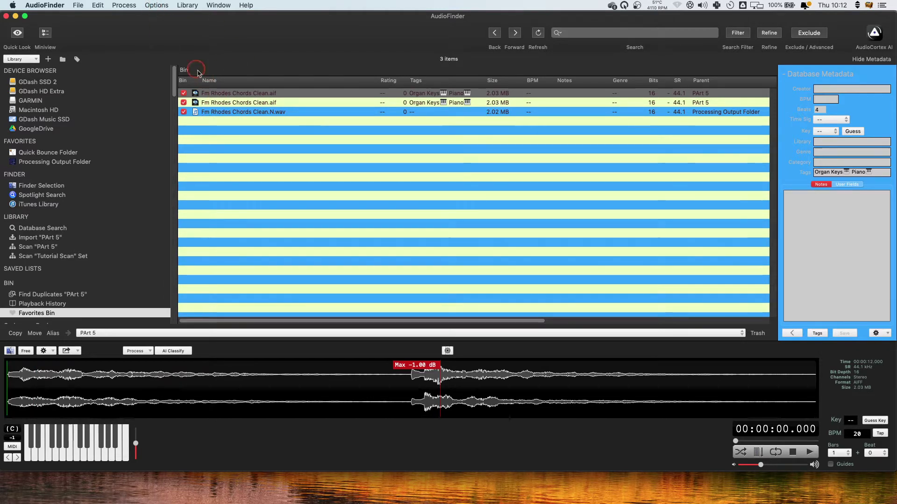
Step: Open the first Fm Rhodes Chords Clean.aif in the bin in the external editor TwistedWave
left_click(241, 93)
double_click(226, 93)
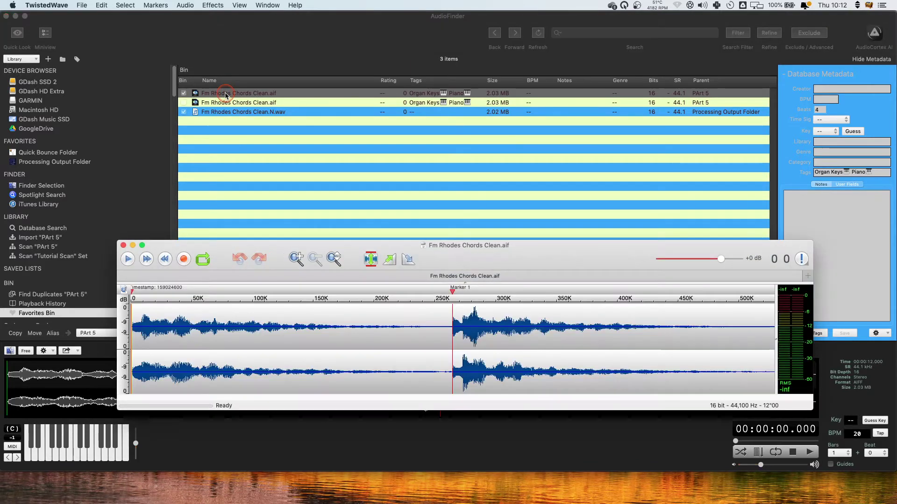
left_click(521, 246)
left_click_drag(520, 246, 541, 206)
left_click(271, 61)
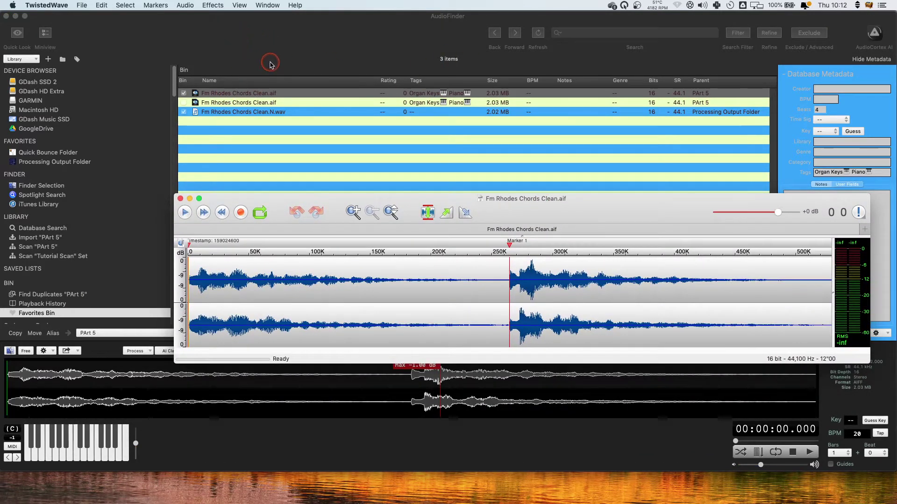
Step: Review the audio editor assignment in AudioFinder's Tools Setup, including the browser for adding another application, without adding one
left_click(162, 5)
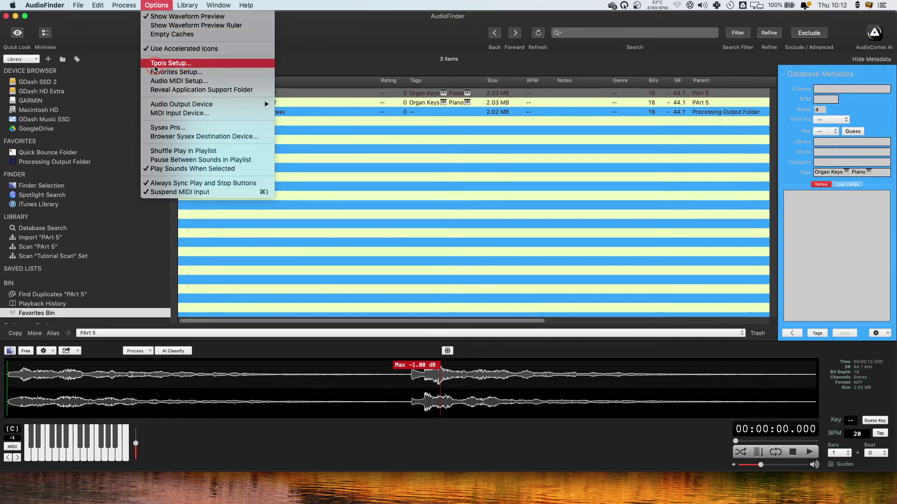
left_click(164, 65)
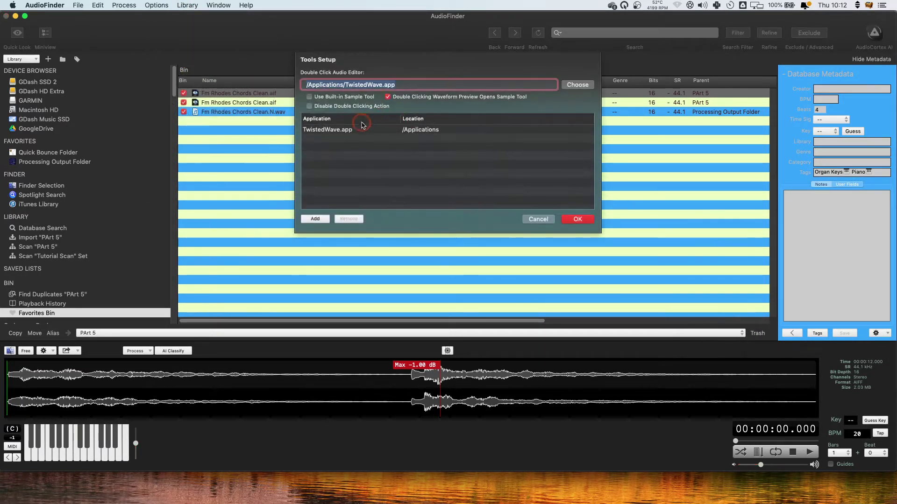
left_click(320, 216)
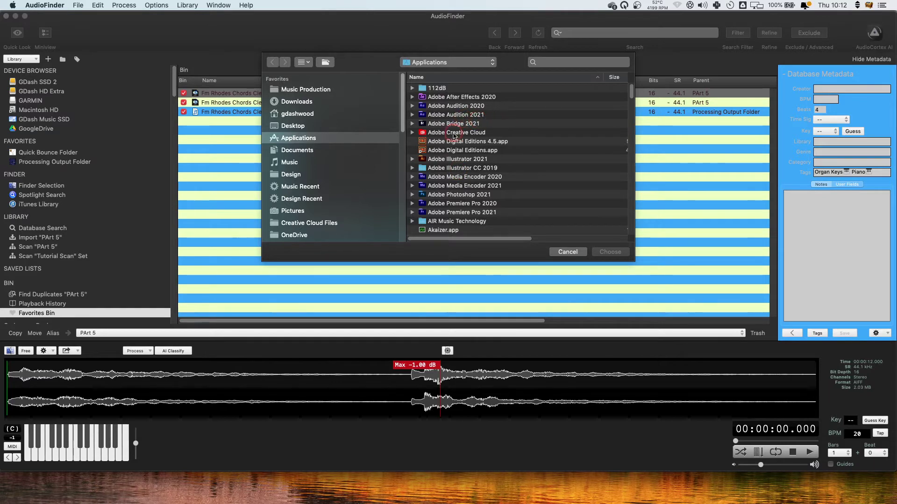
left_click(567, 252)
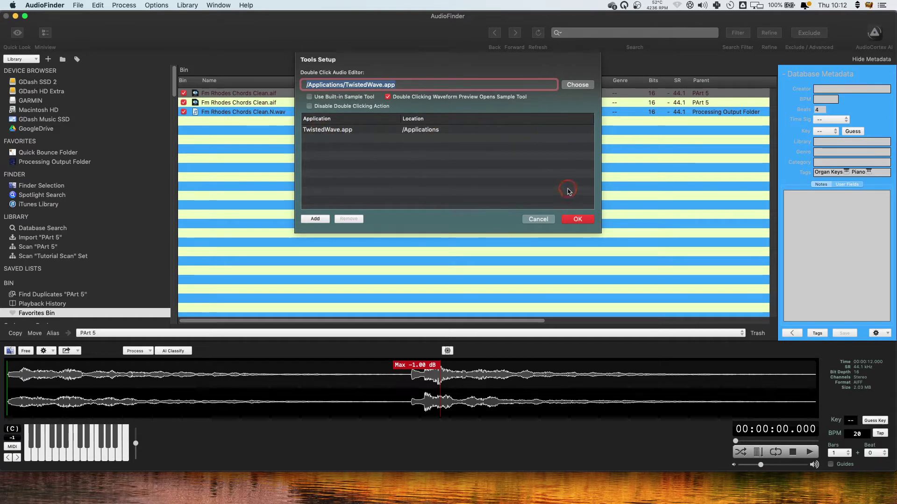
left_click(577, 219)
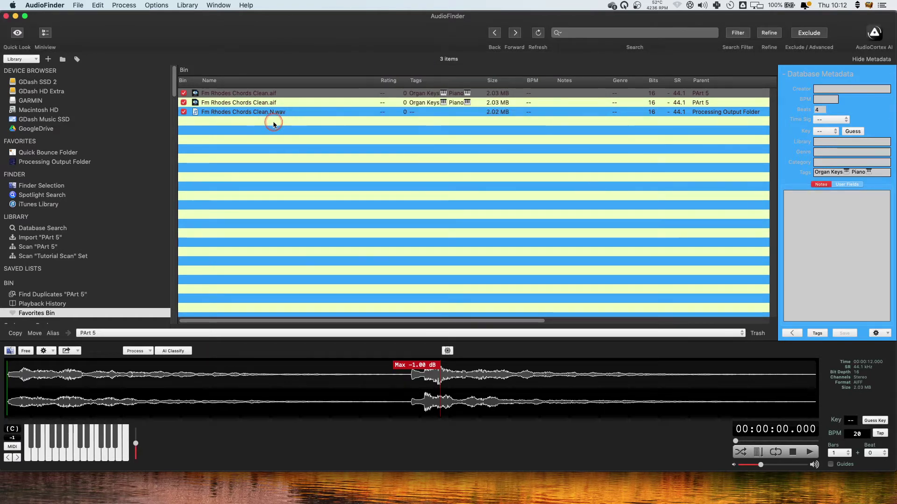
Step: Reopen the first Fm Rhodes Chords Clean.aif in TwistedWave and move its window clear of the bin entries
left_click(271, 104)
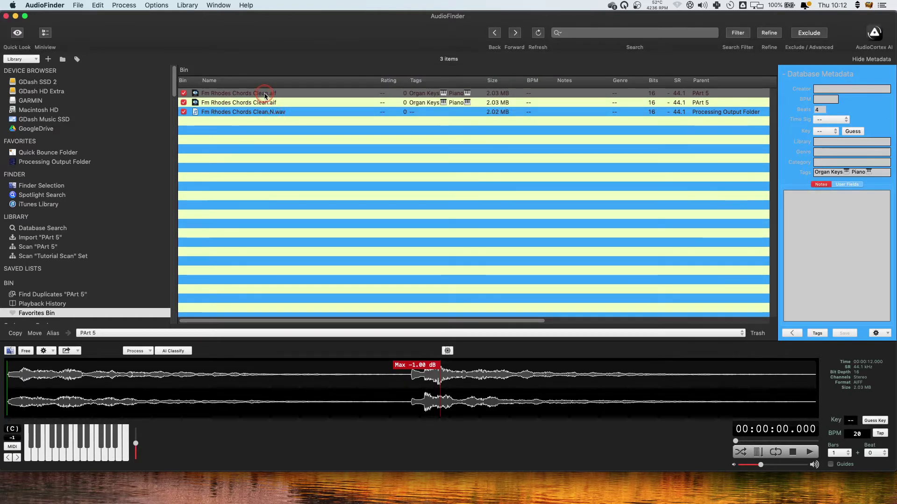
double_click(265, 94)
left_click_drag(540, 210, 448, 207)
left_click(258, 93)
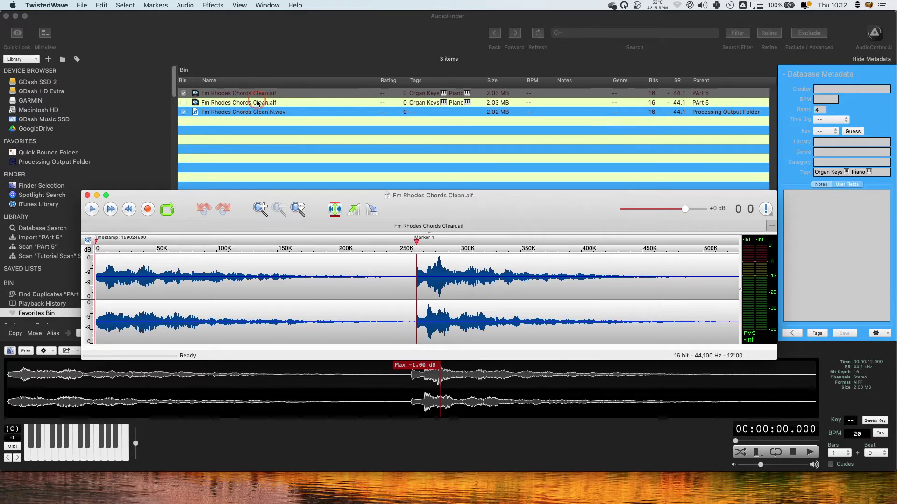
left_click(412, 203)
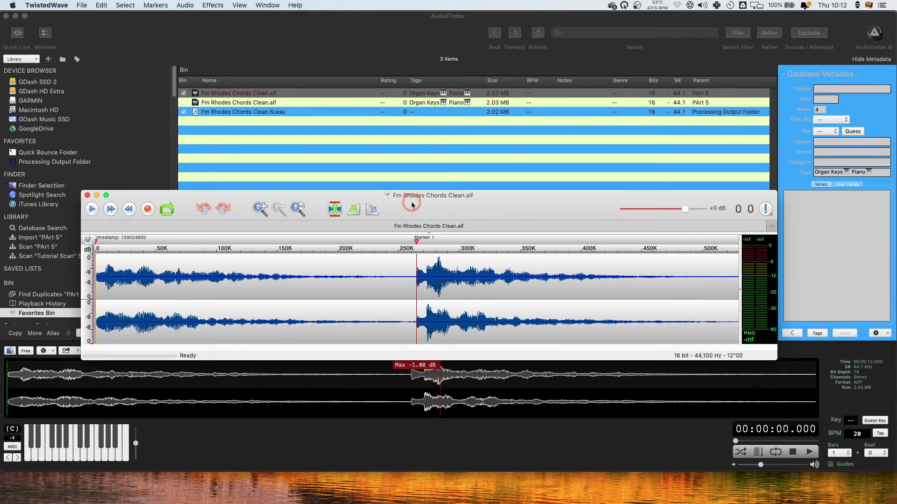
left_click(422, 205)
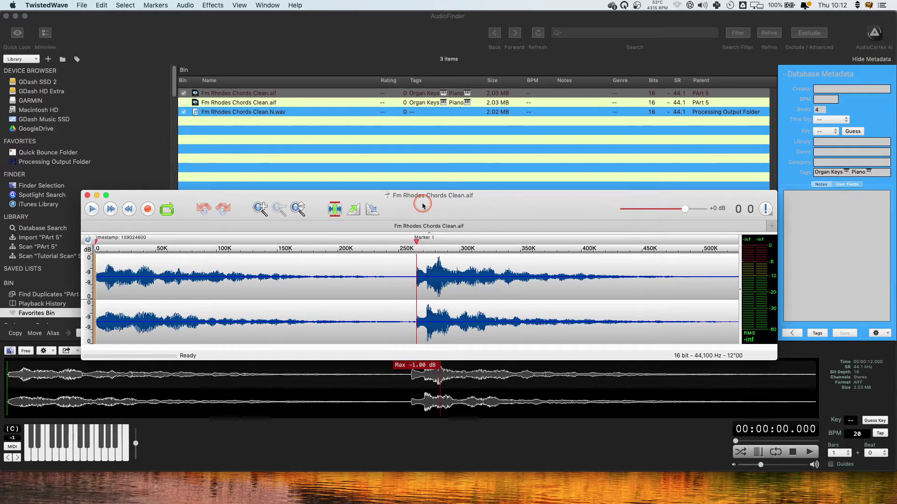
left_click_drag(423, 205, 547, 223)
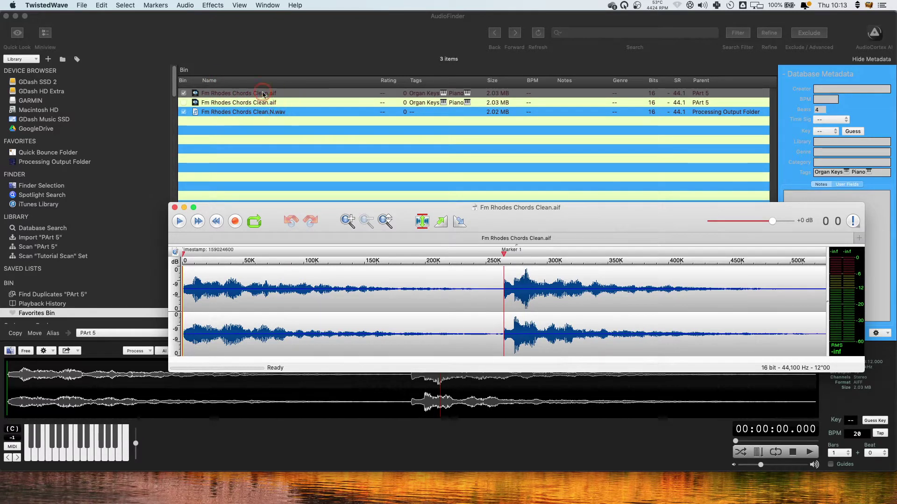
Step: Remove Fm Rhodes Chords Clean.N.wav from the Favorites Bin in AudioFinder
left_click(293, 94)
left_click(264, 112)
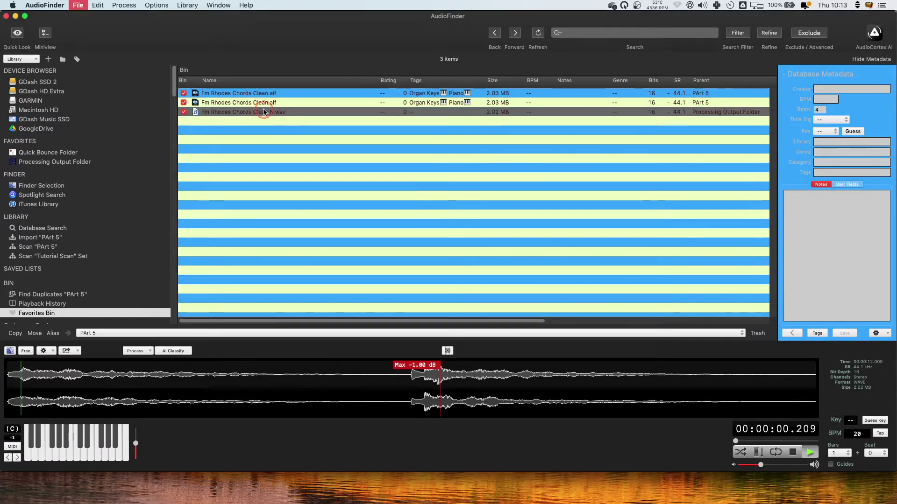
key("super+BackSpace")
Step: Normalize the second Fm Rhodes Chords Clean.aif in the bin
left_click(259, 94)
left_click(271, 105)
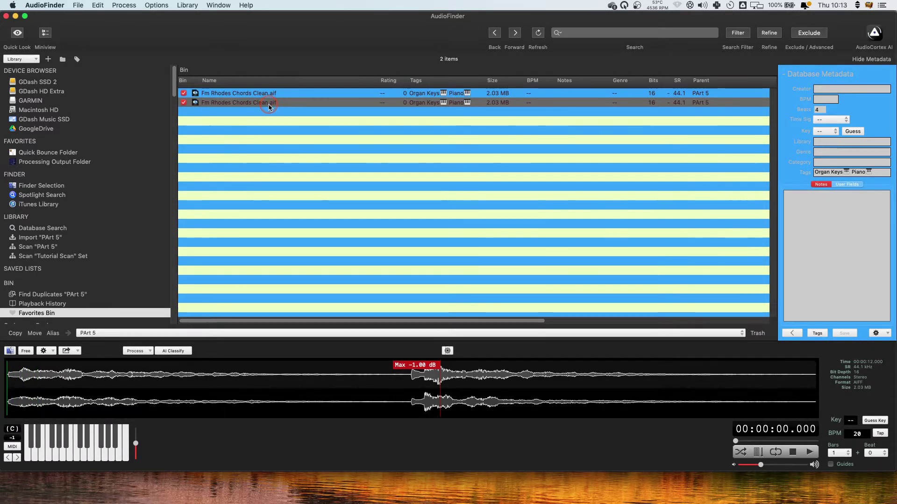
right_click(269, 105)
left_click(193, 214)
left_click(143, 353)
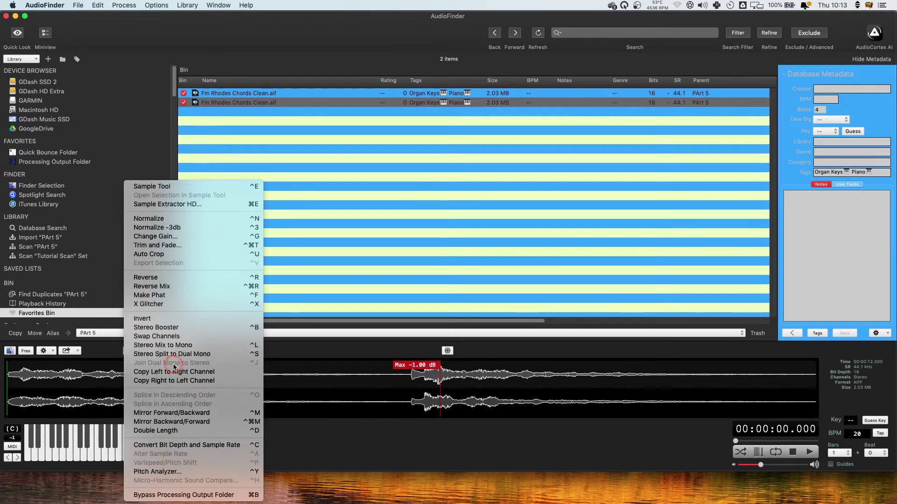
left_click(171, 223)
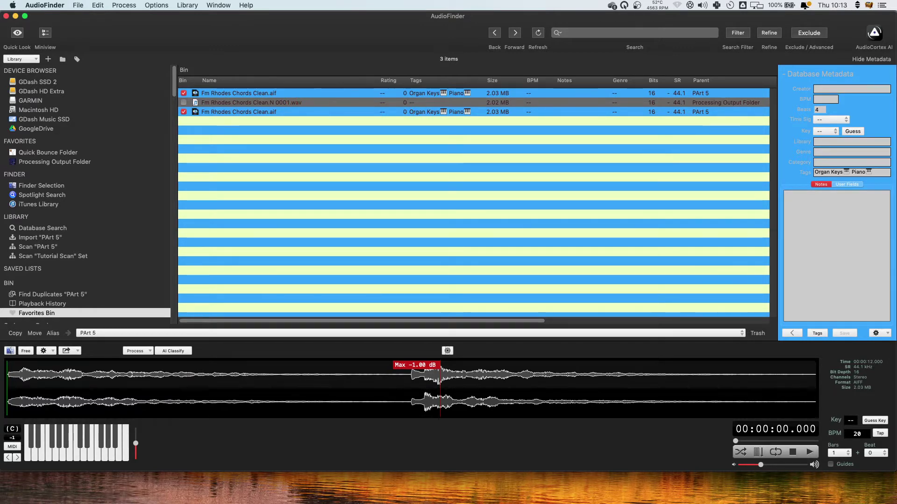
Step: Select the last Fm Rhodes Chords Clean.aif in the bin and open it in TwistedWave
key("super+e")
left_click_drag(580, 225, 592, 197)
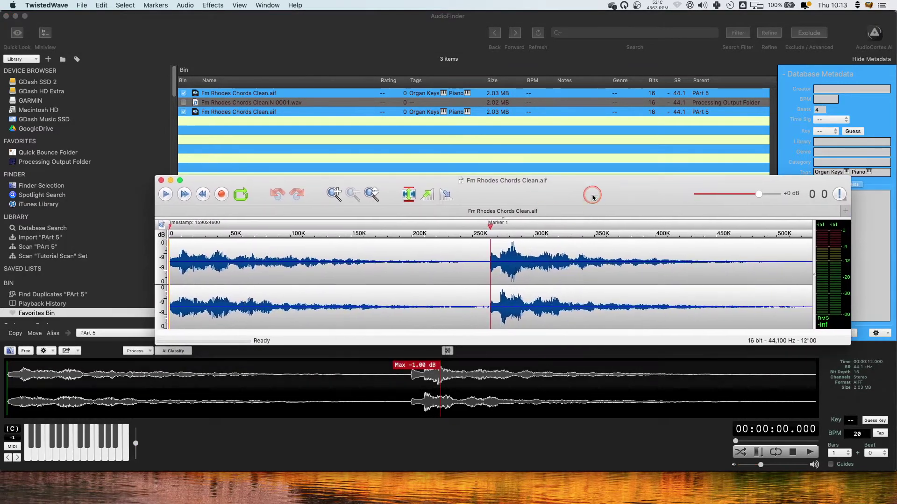
left_click(258, 114)
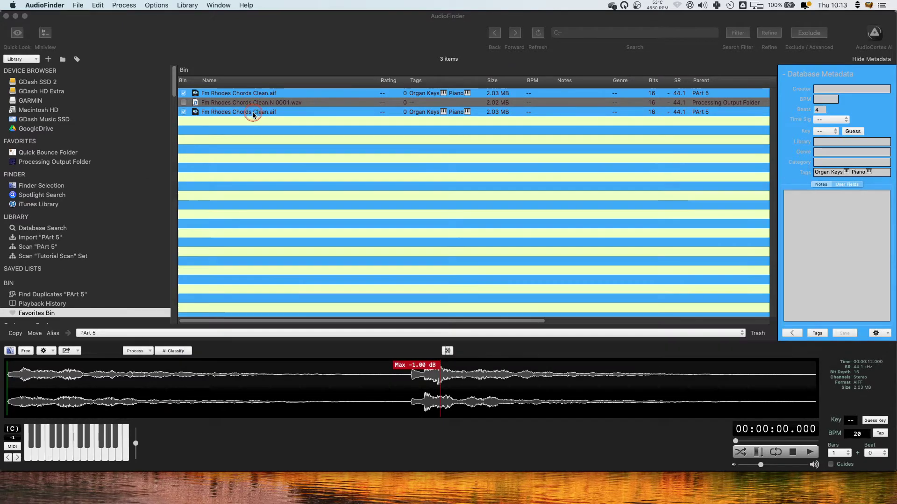
key("super+e")
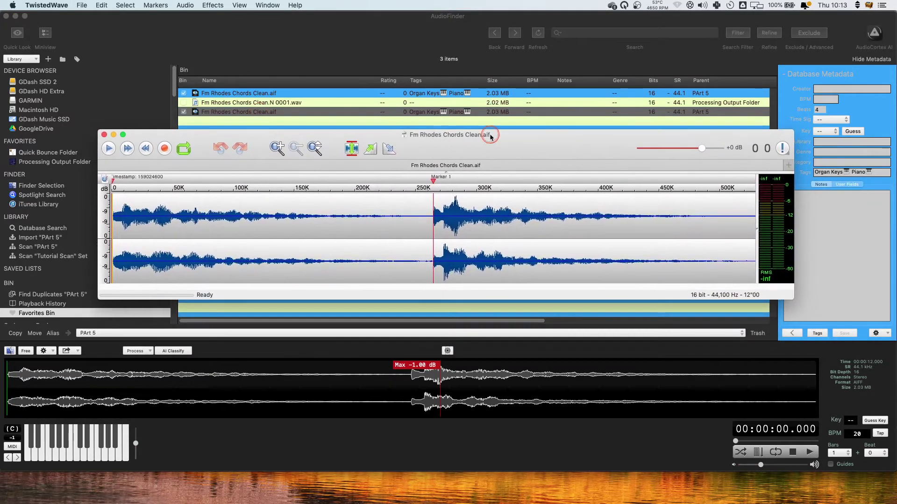
Step: Select the audio after Marker 1, amplify it by -6 dB and save the file
double_click(514, 232)
key("super+m")
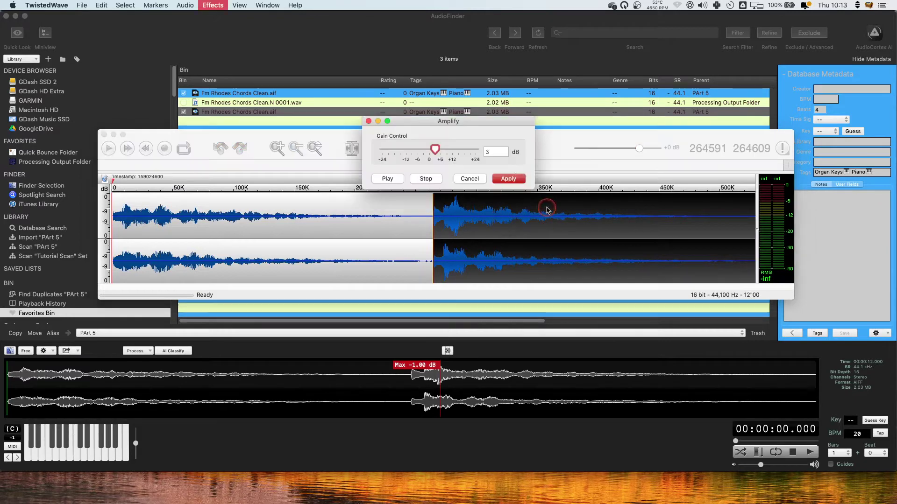
left_click(486, 150)
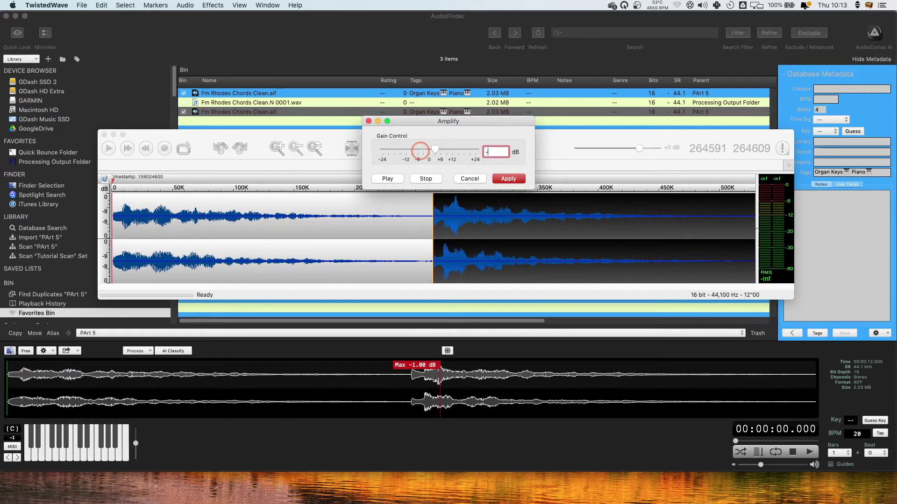
type("-6")
key("Return")
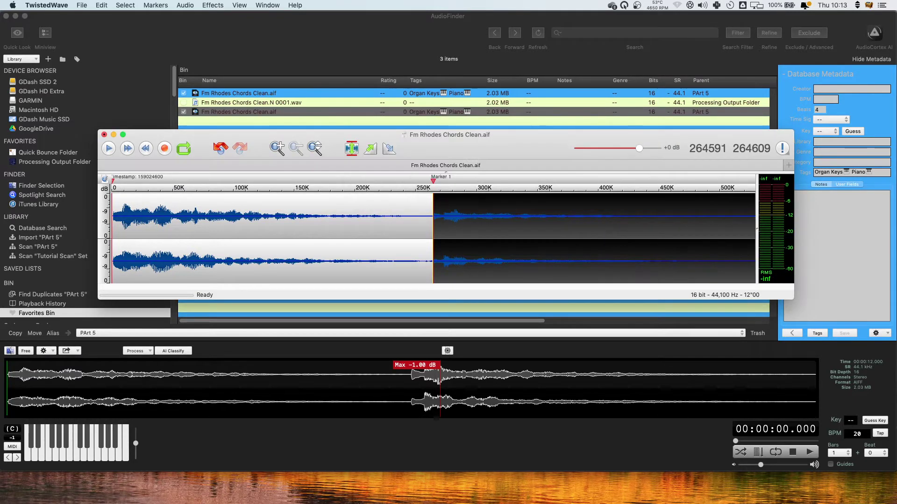
key("super+s")
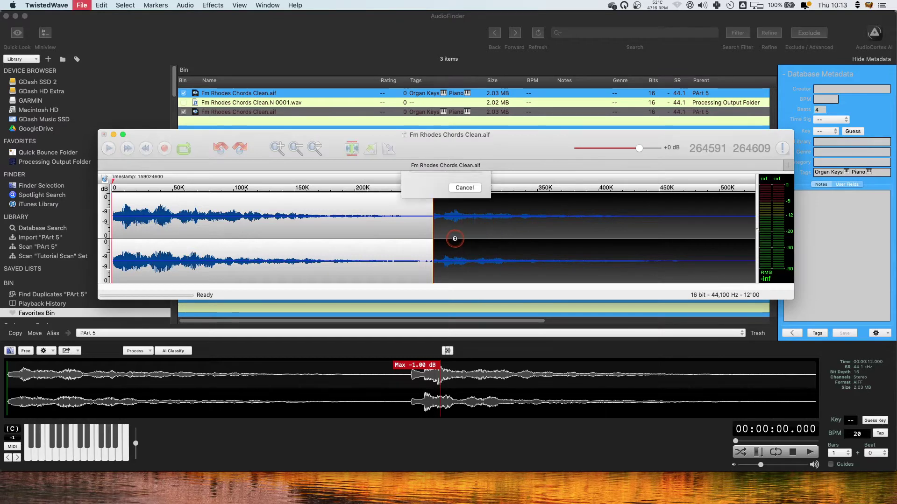
Step: Return to AudioFinder and audition the quieter second chord in the saved Fm Rhodes Chords Clean.aif, comparing it with the N 0001.wav version
left_click(311, 113)
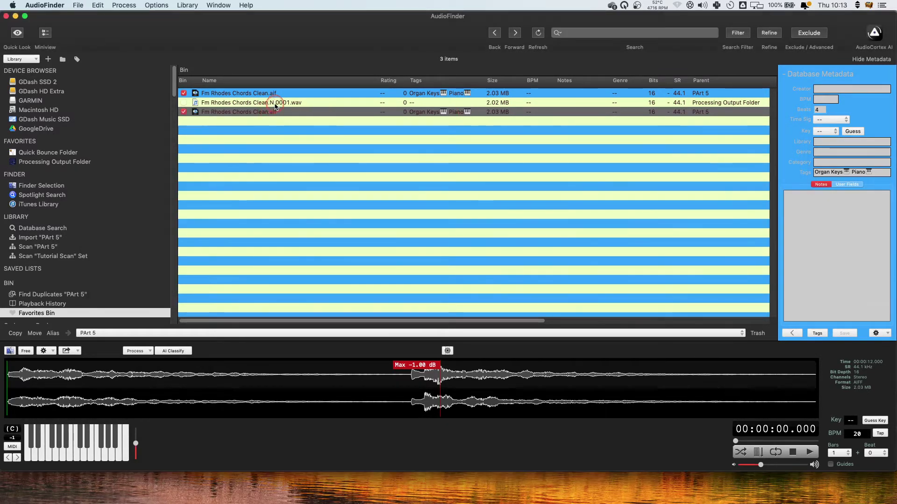
left_click(277, 105)
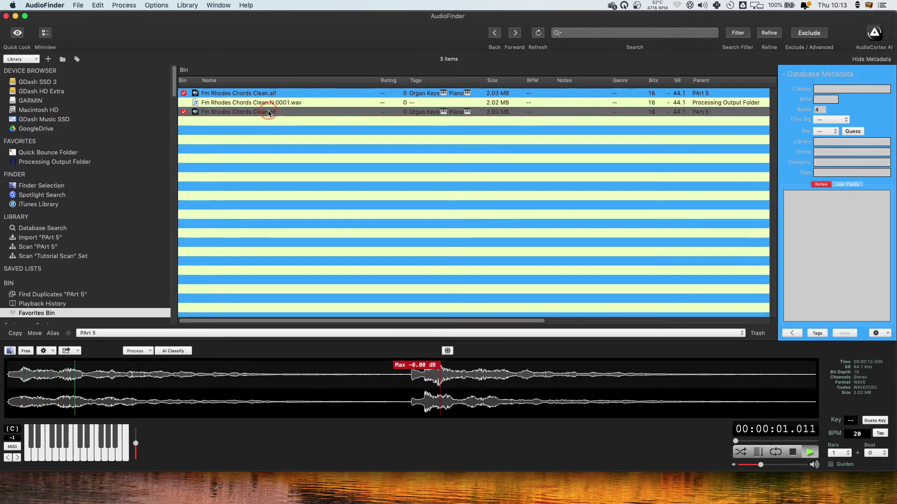
left_click(438, 393)
left_click_drag(409, 391, 828, 380)
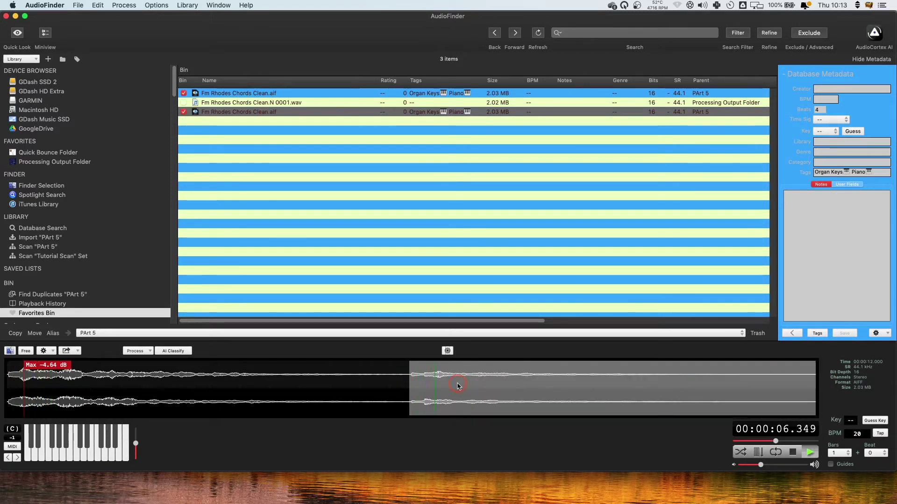
left_click(395, 382)
key("space")
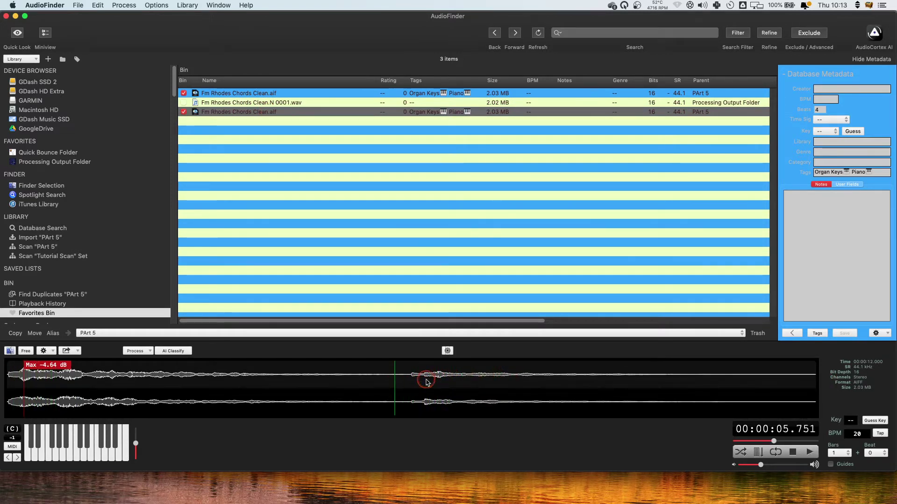
Step: Switch back to TwistedWave, amplify the selected audio after Marker 1 to raise its level again, and save the file
key("super+Tab")
left_click(575, 150)
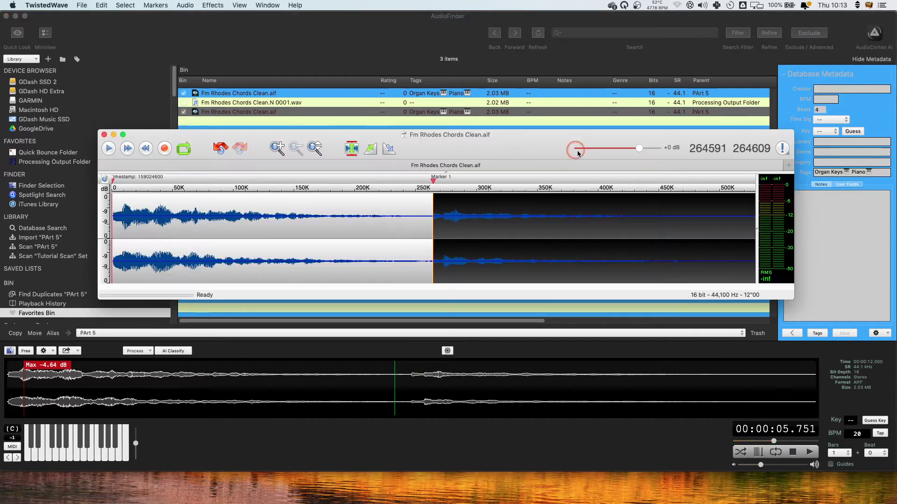
key("super+l")
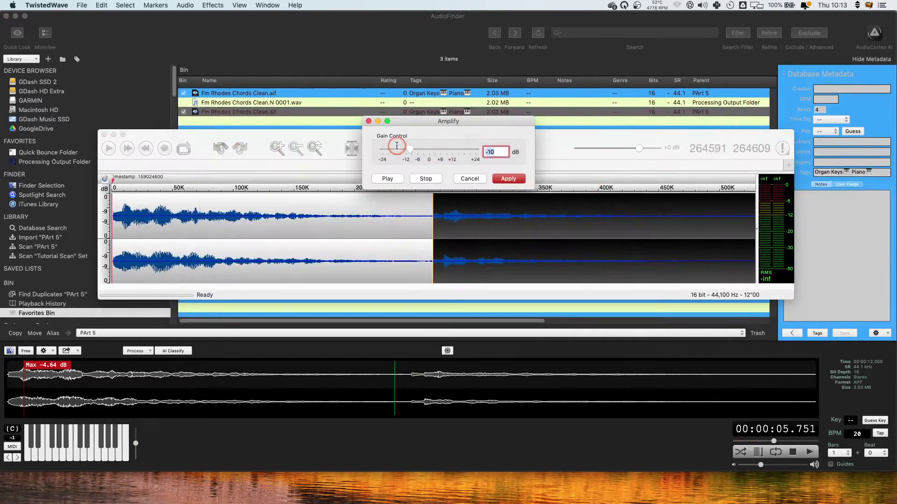
key("Return")
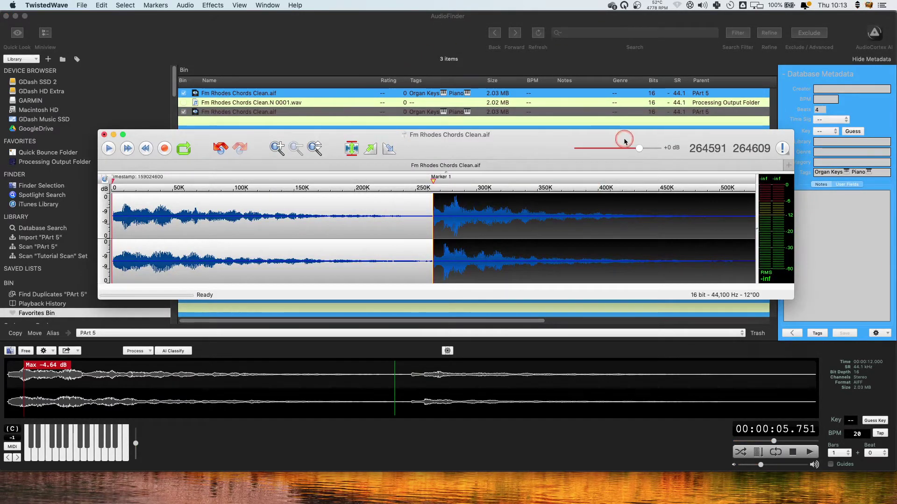
key("super+w")
Step: In AudioFinder, play the last Fm Rhodes Chords Clean.aif in the bin from around its second chord
left_click(261, 112)
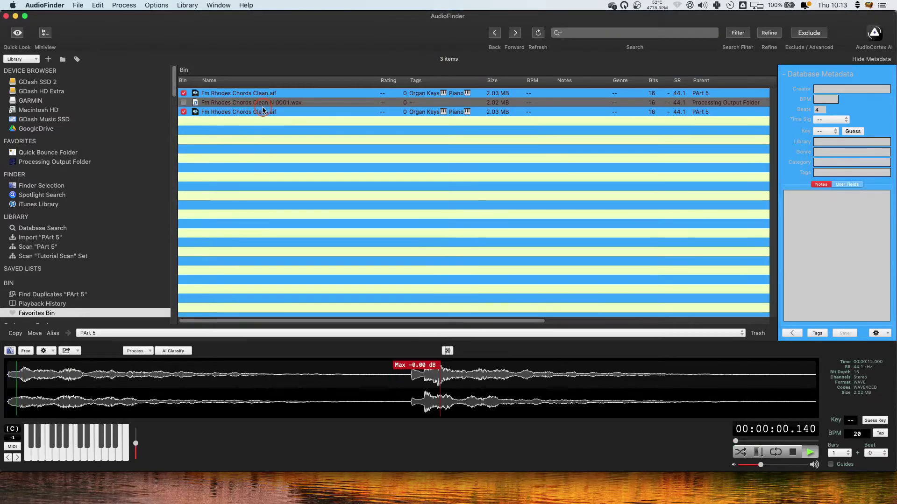
left_click(411, 379)
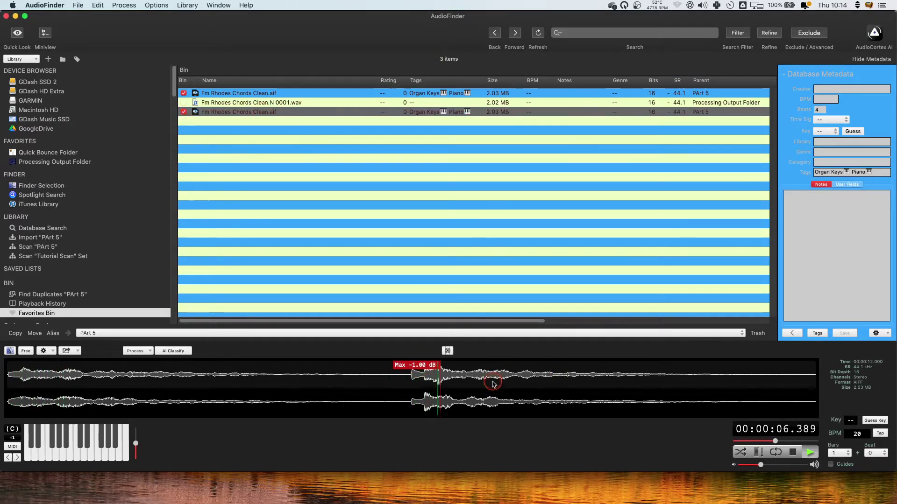
left_click(598, 372)
key("space")
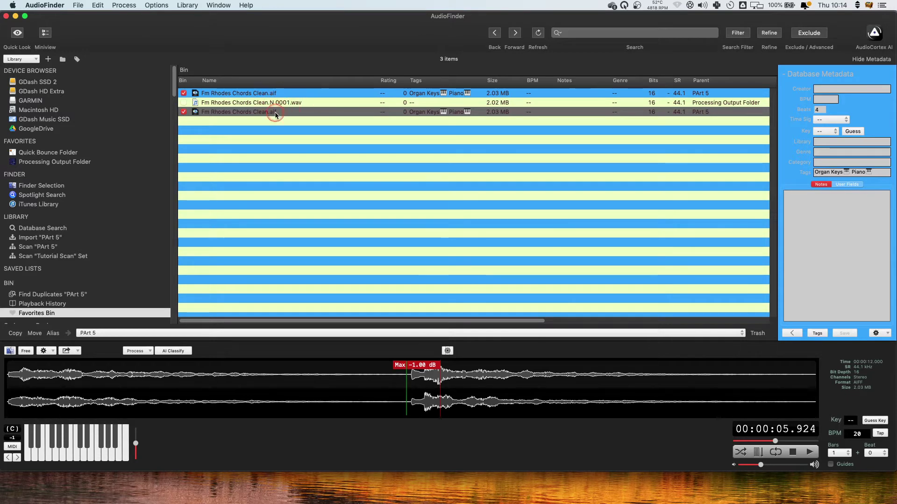
Step: Open Batch Processing in TwistedWave and move the audio file's window out of the way
key("super+Tab")
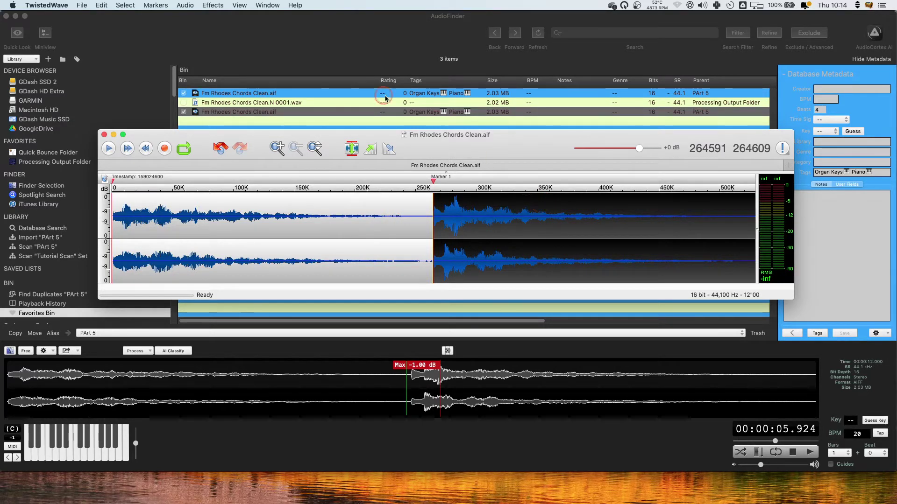
left_click(322, 46)
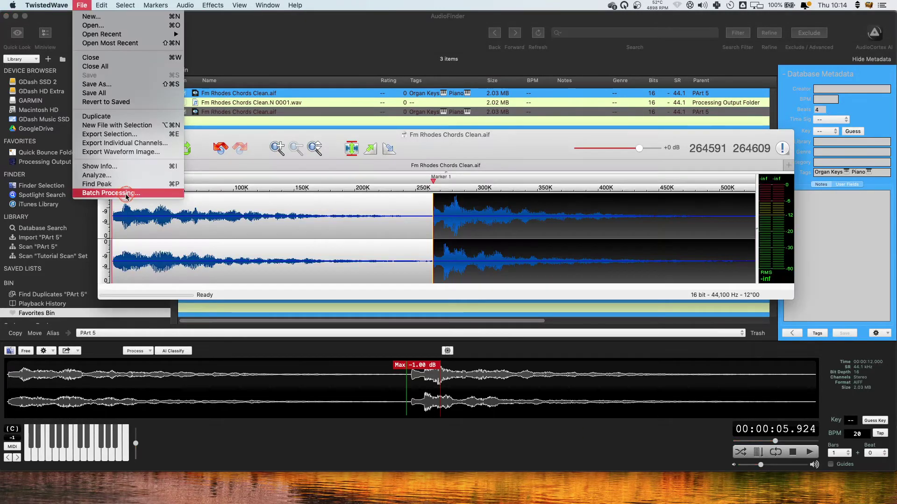
left_click(124, 195)
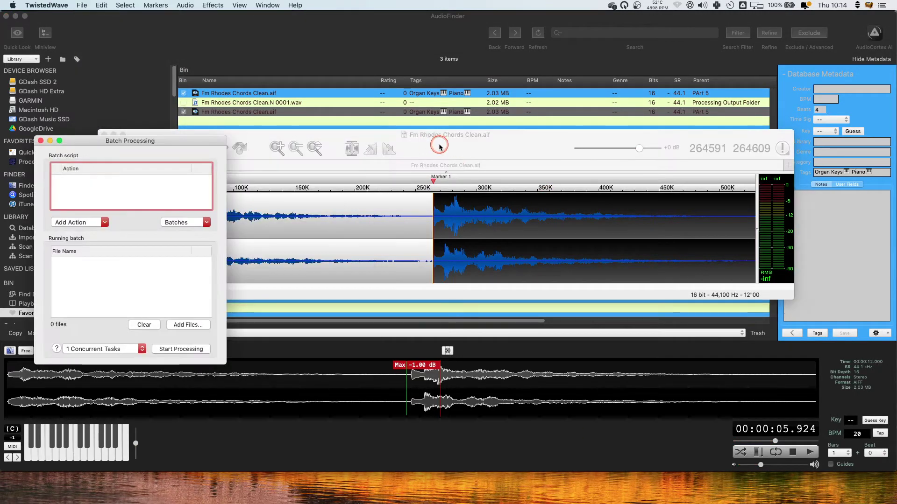
left_click_drag(447, 147, 536, 371)
left_click(144, 146)
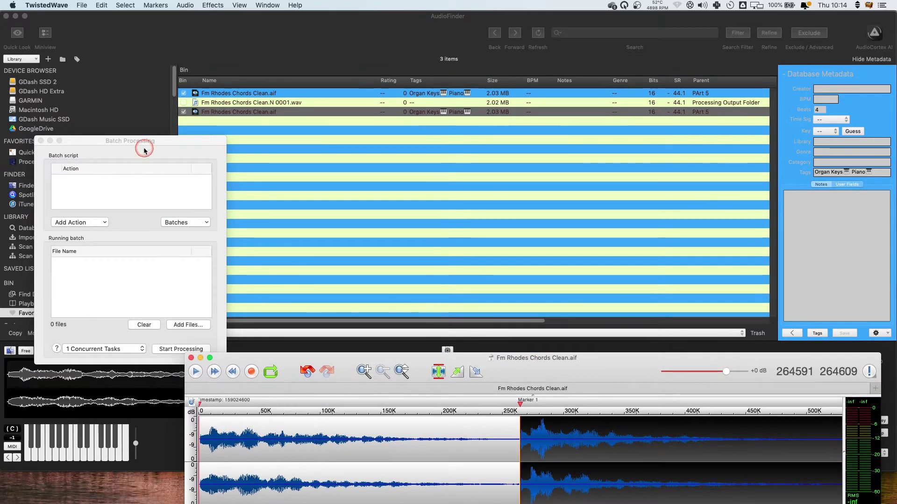
Step: Add a Normalize action to the batch script with a -1 dB peak value level
left_click(90, 170)
left_click(79, 223)
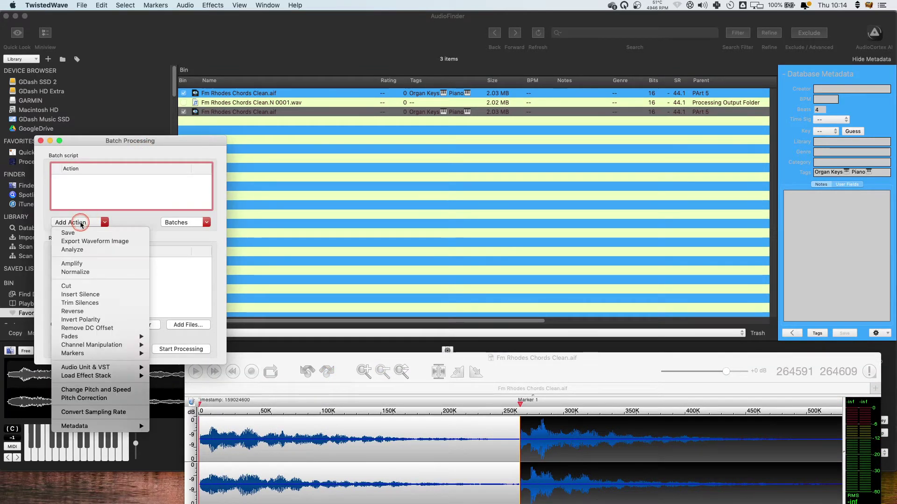
left_click(104, 272)
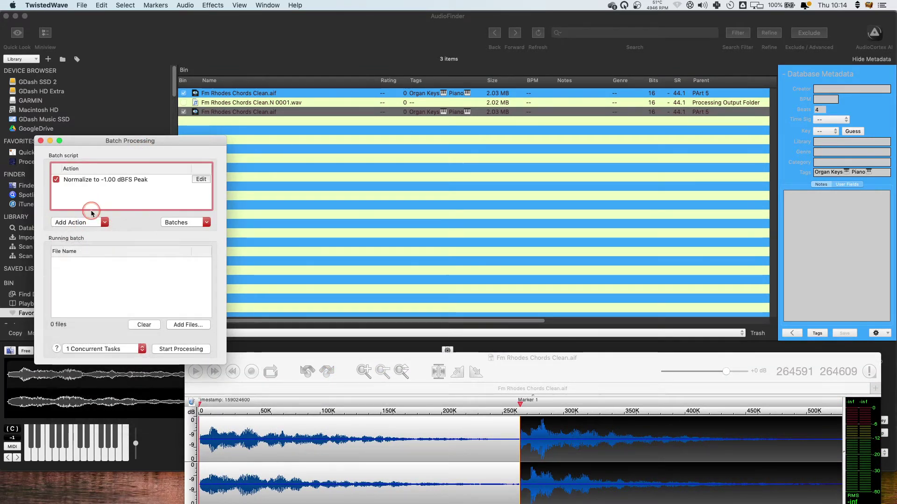
left_click(201, 179)
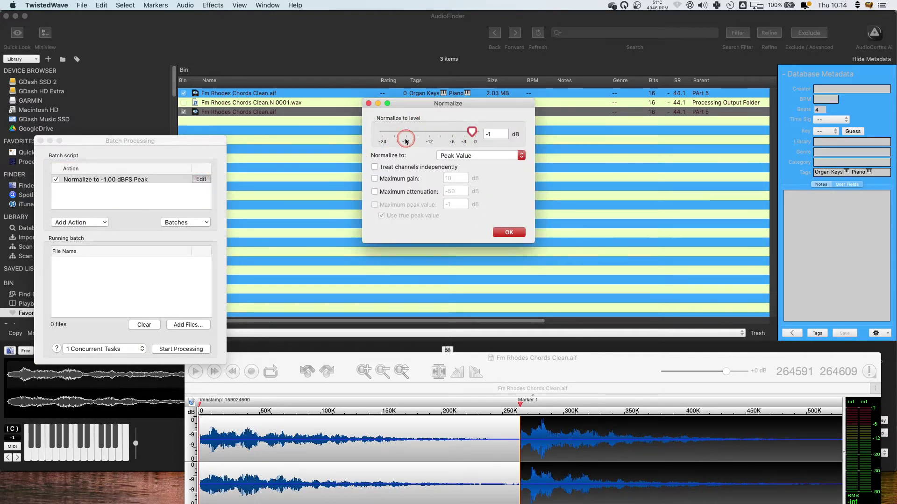
left_click(508, 232)
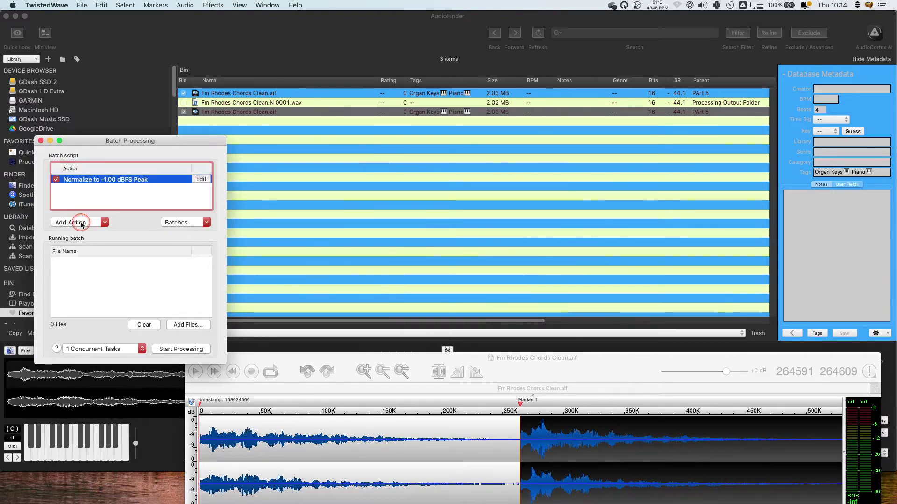
Step: Add a Save action to the batch script with Original Location as destination and Keep Original as file format
left_click(81, 224)
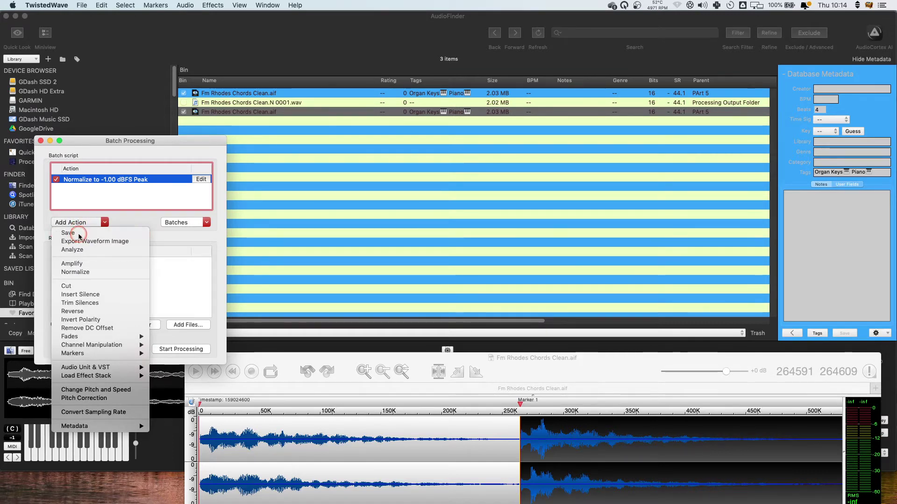
left_click(68, 234)
left_click(201, 188)
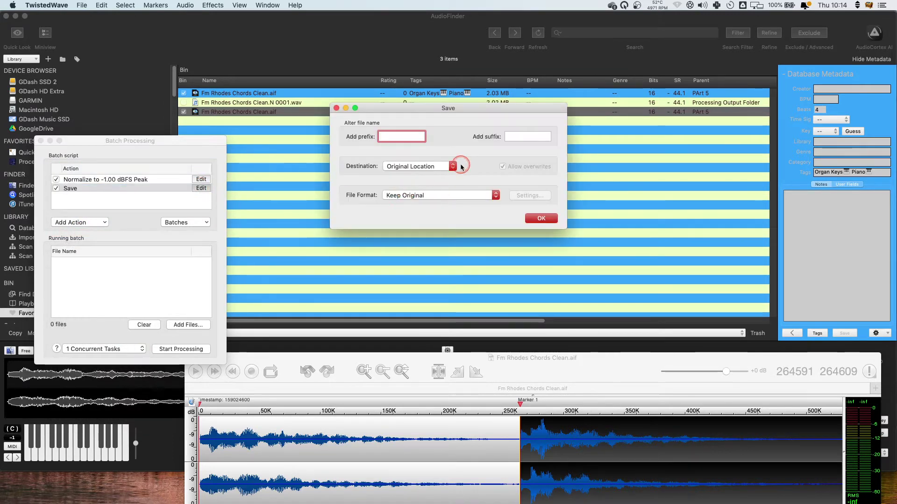
left_click(396, 164)
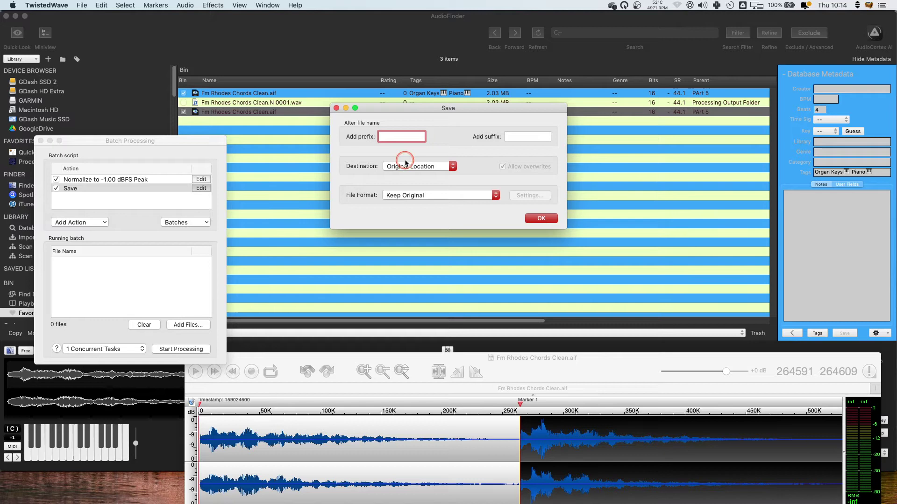
left_click(527, 220)
Step: Place the Batch Processing and AudioFinder windows side by side and open the CodeD Drums & Breaks list in AudioFinder
left_click_drag(151, 146, 117, 243)
left_click_drag(198, 32, 390, 46)
scroll(248, 195, "down", 5)
left_click(261, 228)
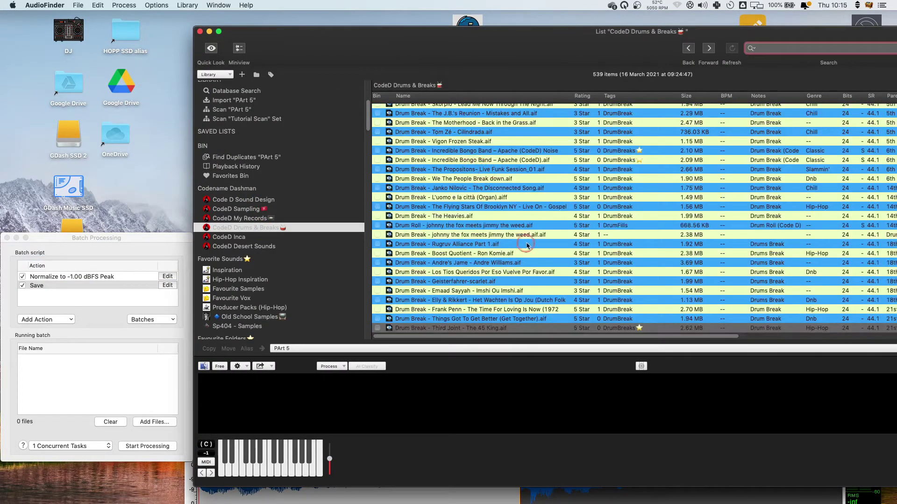
Step: Add the 16 files from the Janko Nilovic drum break through The 45 King's to the batch and process them, overwriting the originals
left_click(496, 189, "shift")
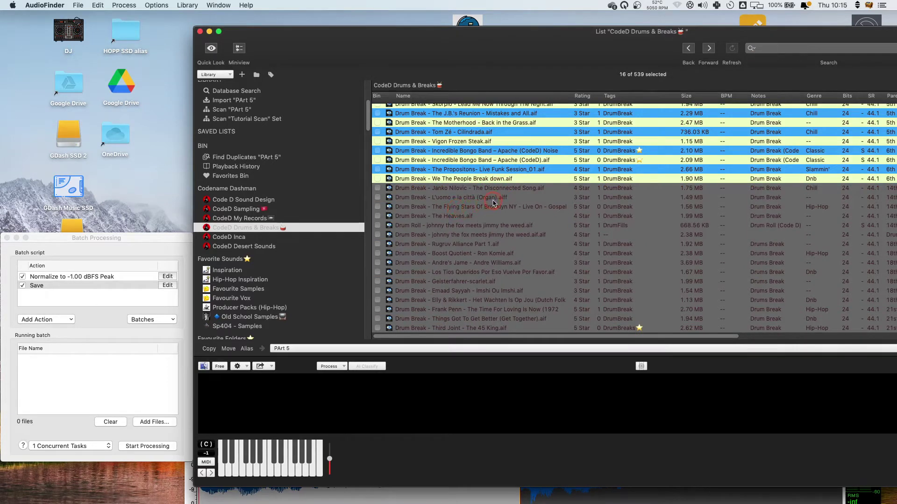
left_click_drag(500, 200, 118, 365)
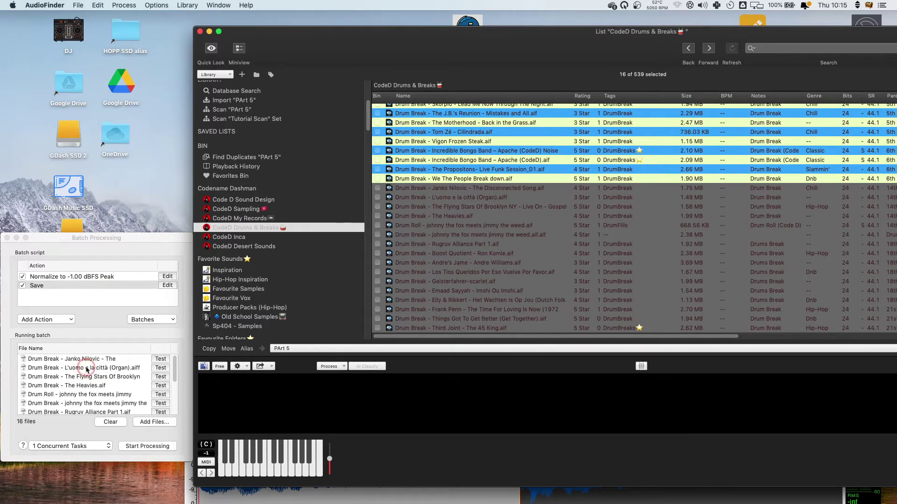
left_click(158, 447)
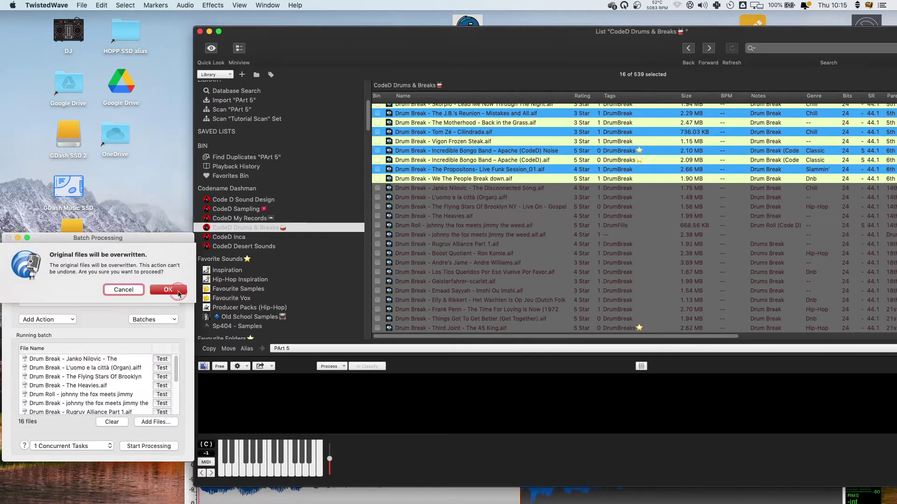
left_click(168, 290)
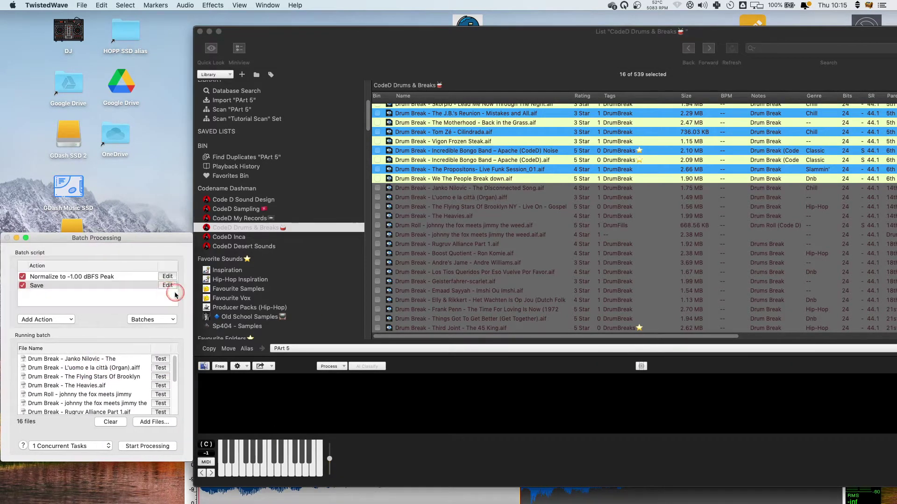
Step: Audition several of the batch-processed drum breaks in AudioFinder and check their peak levels
left_click(461, 206)
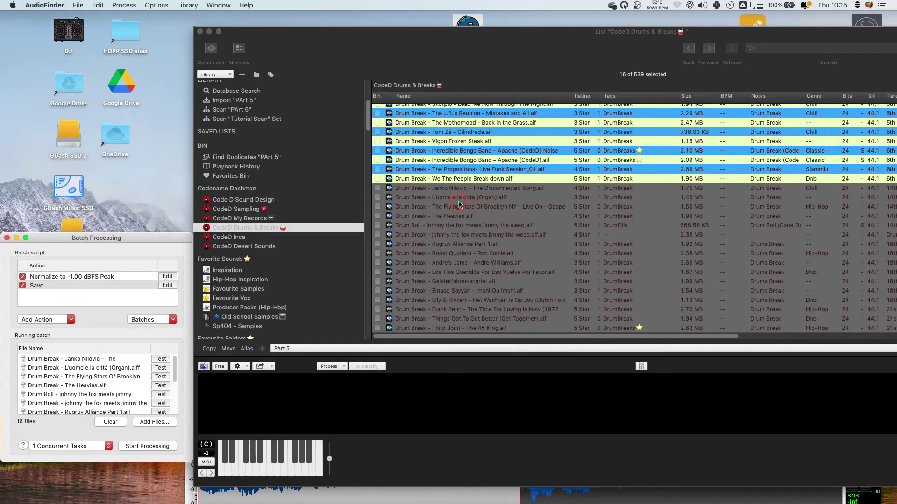
left_click(468, 254)
left_click(470, 274)
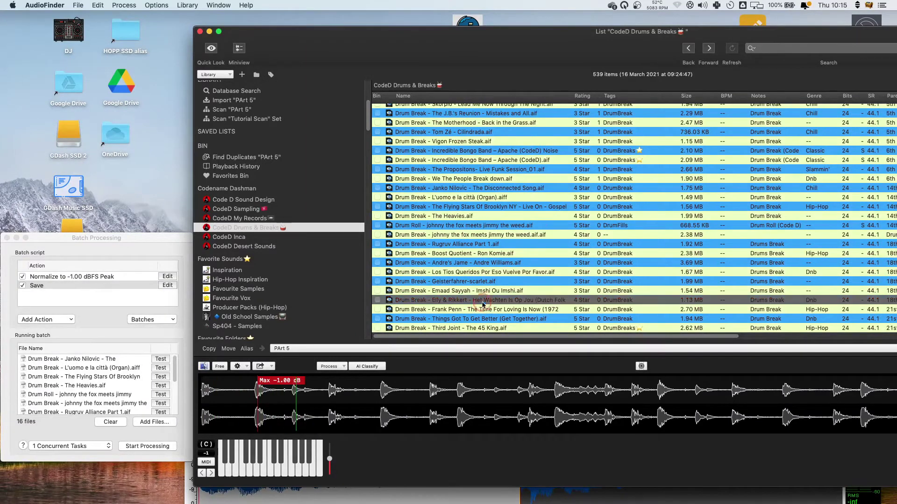
left_click(481, 301)
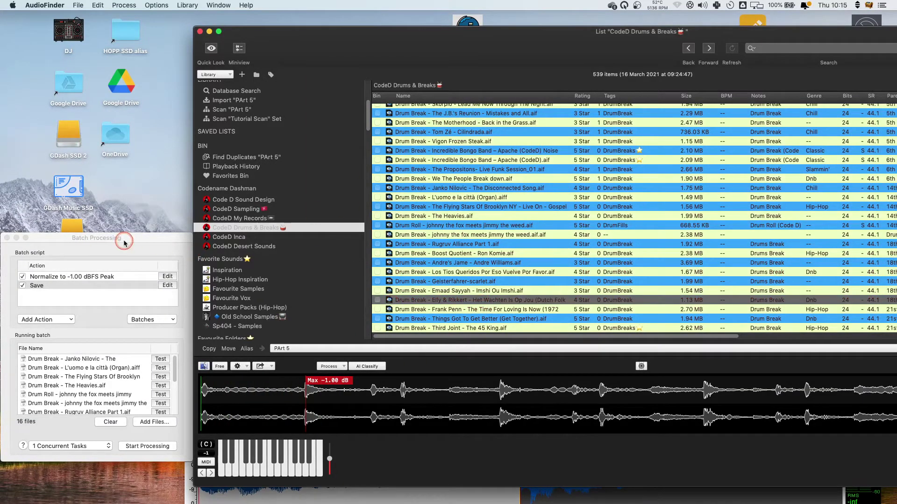
Step: Move the Batch Processing window aside and bring the AudioFinder window back fully into view
left_click_drag(124, 242, 131, 275)
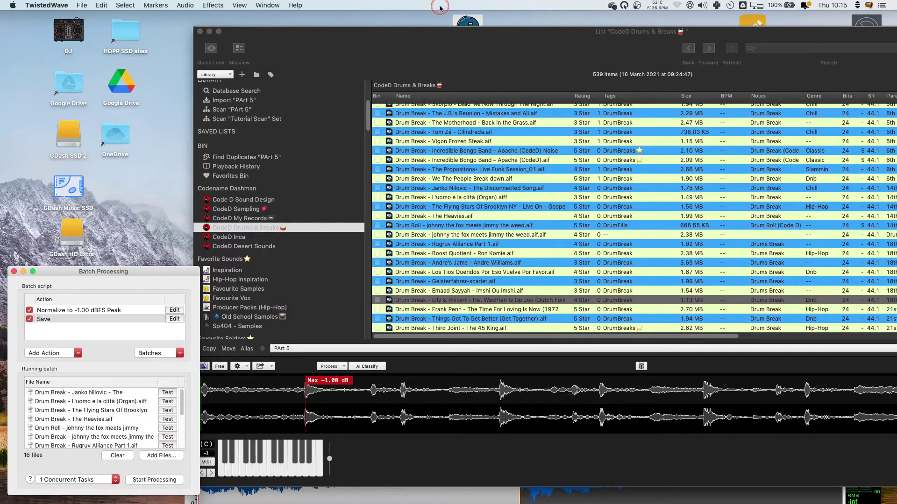
left_click(409, 36)
left_click_drag(336, 33, 294, 22)
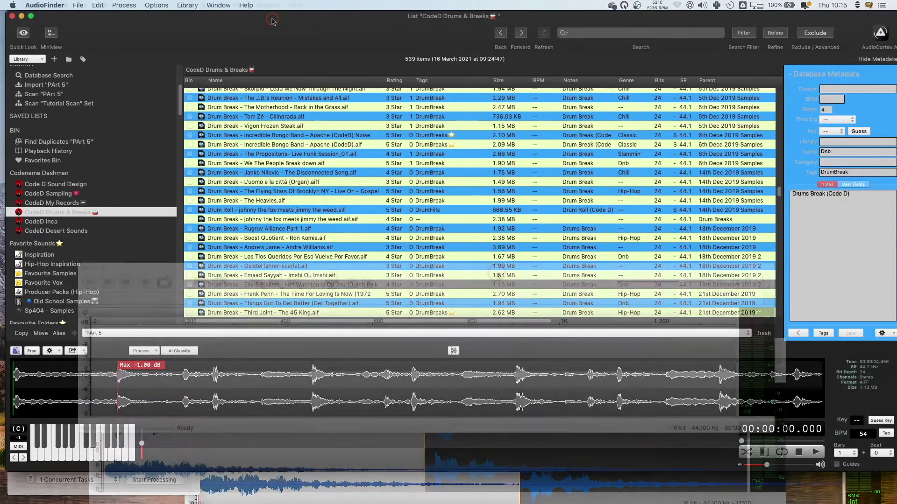
Step: Bring up the Untitled document in TwistedWave and open the preferences for the recording and playback devices
left_click(498, 272)
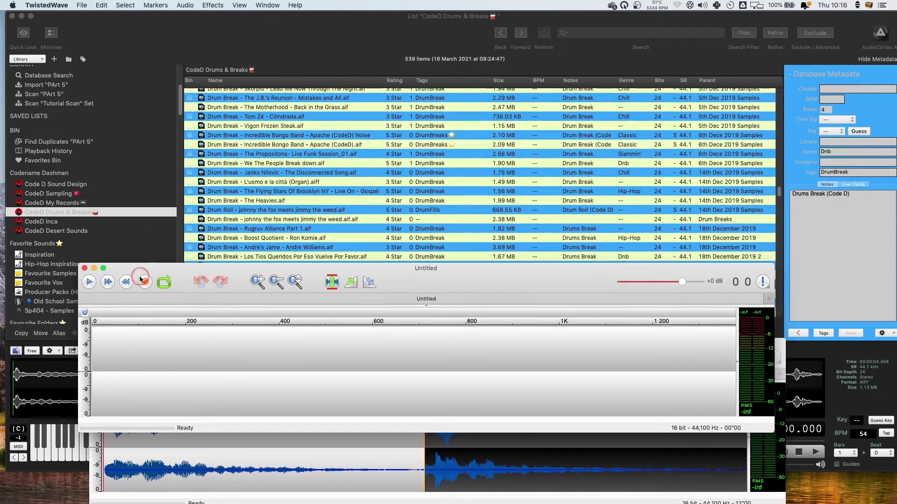
left_click(441, 273)
key("super+comma")
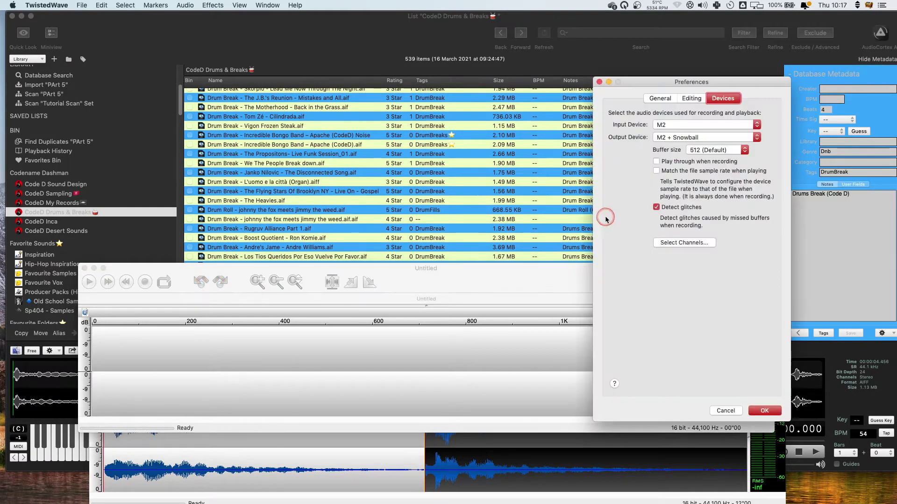
left_click(600, 82)
left_click(46, 5)
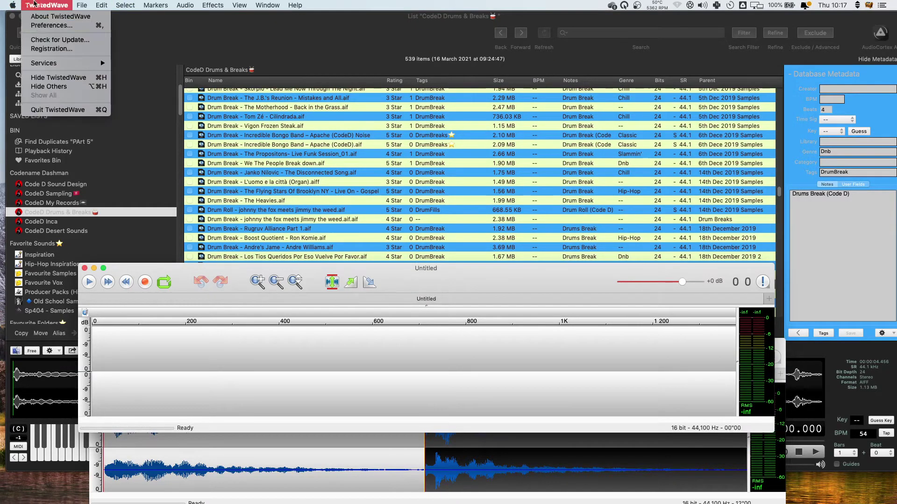
left_click(94, 28)
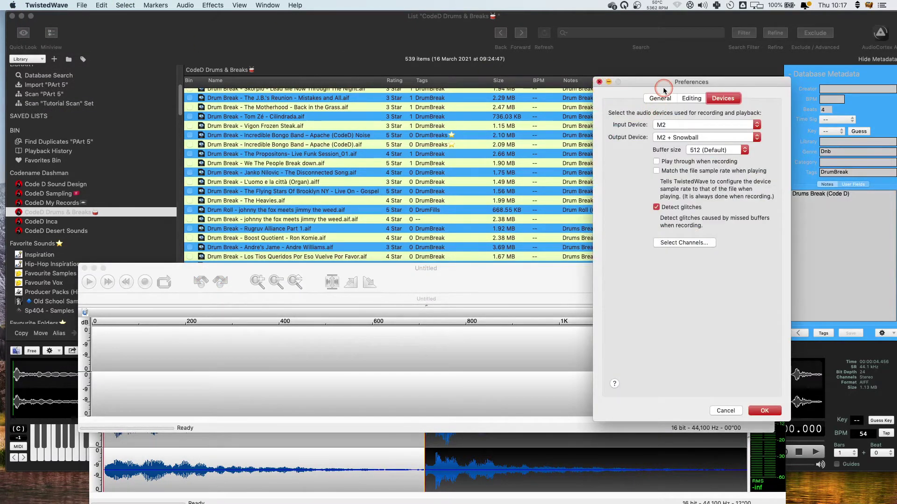
Step: Keep M2 as the input device, enable only input channels 3 (Loopback 1) and 4 (Loopback 2), and confirm the preferences
left_click(674, 125)
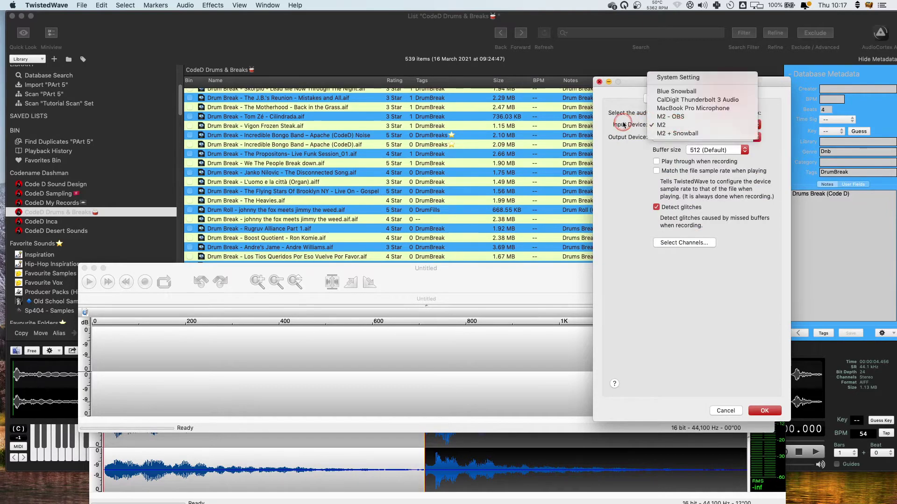
left_click(682, 126)
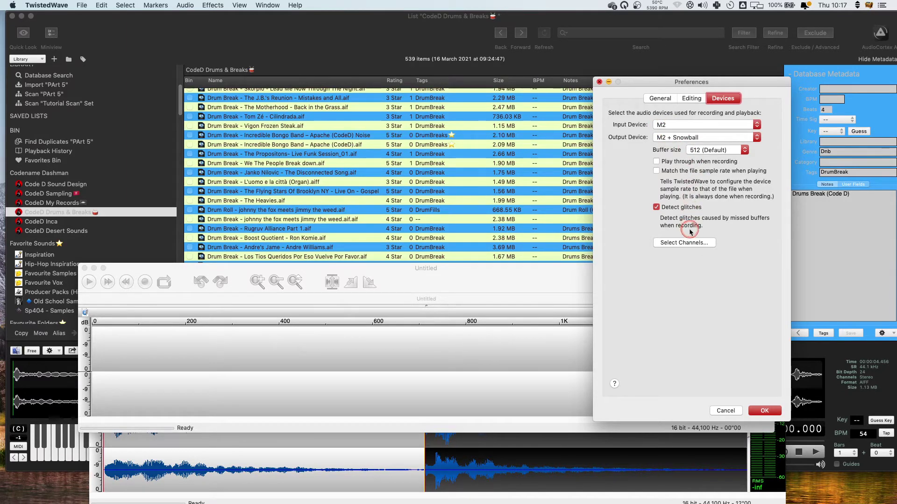
left_click(685, 243)
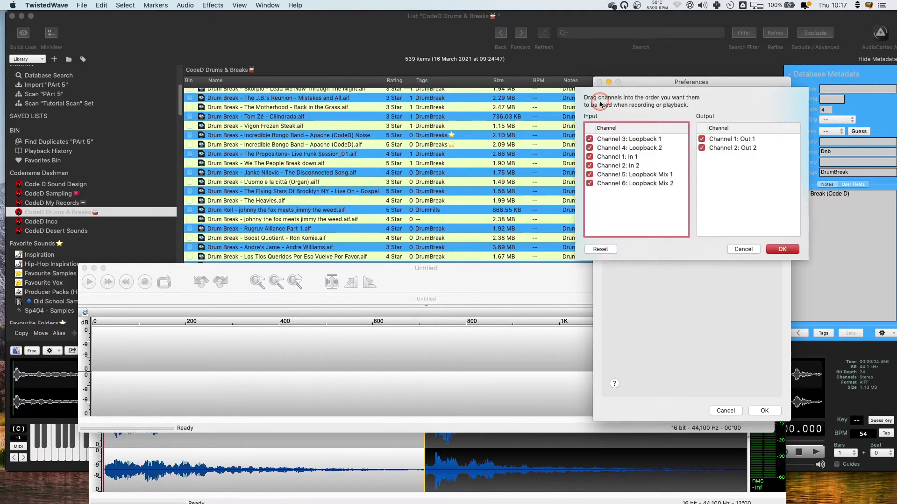
left_click(589, 184)
left_click(589, 174)
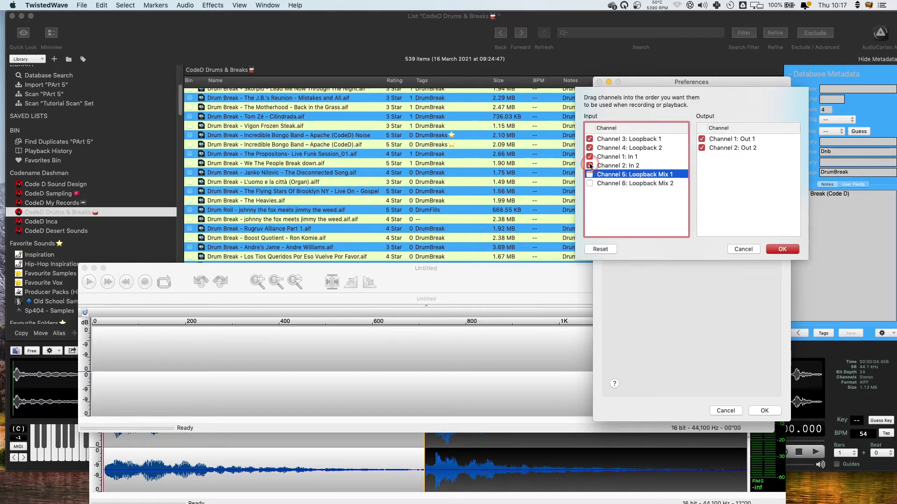
left_click(589, 166)
left_click(589, 156)
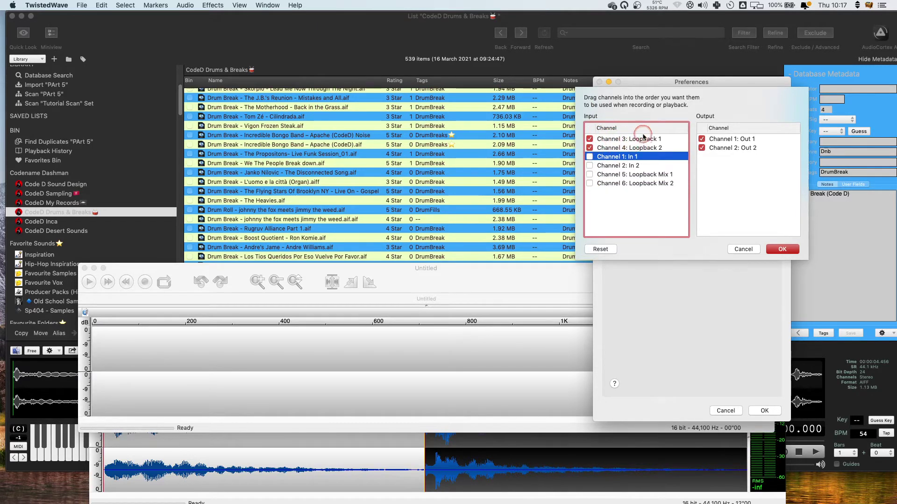
left_click(781, 249)
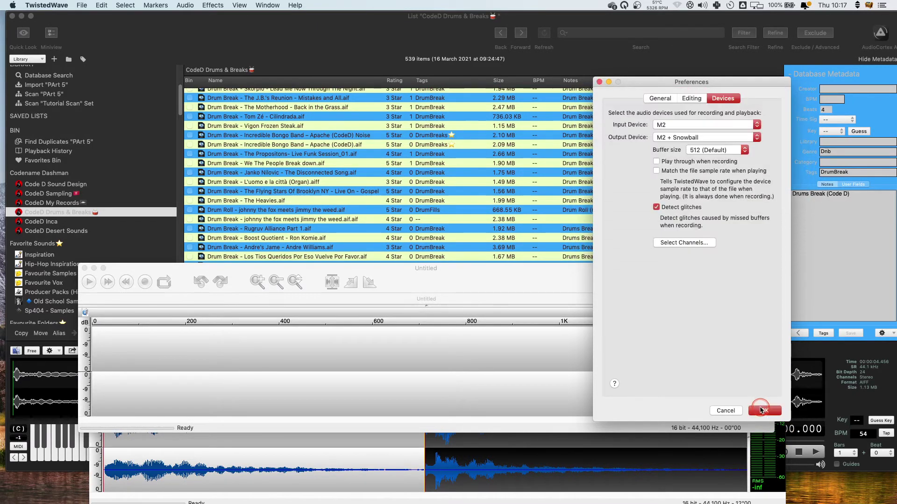
left_click(763, 410)
Step: Start recording into the Untitled document and play the Boost Quotient drum break and the johnny the fox drum roll in AudioFinder
left_click_drag(510, 294, 494, 353)
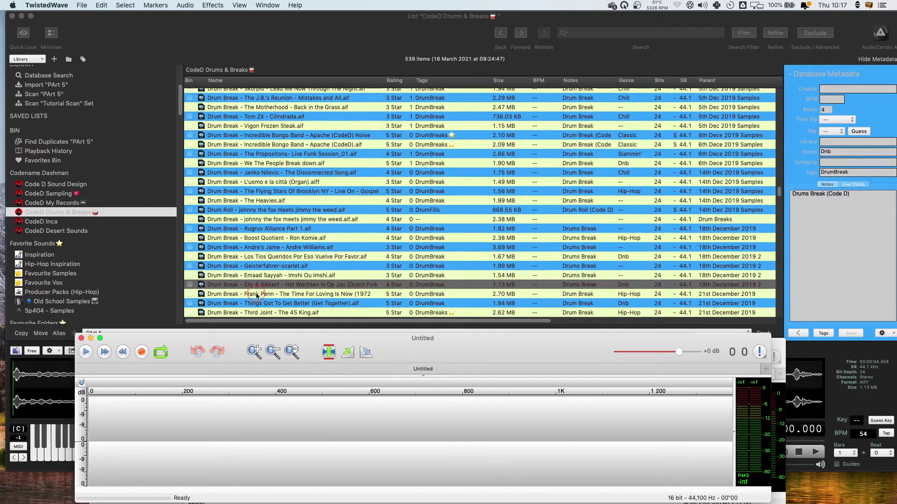
left_click(144, 354)
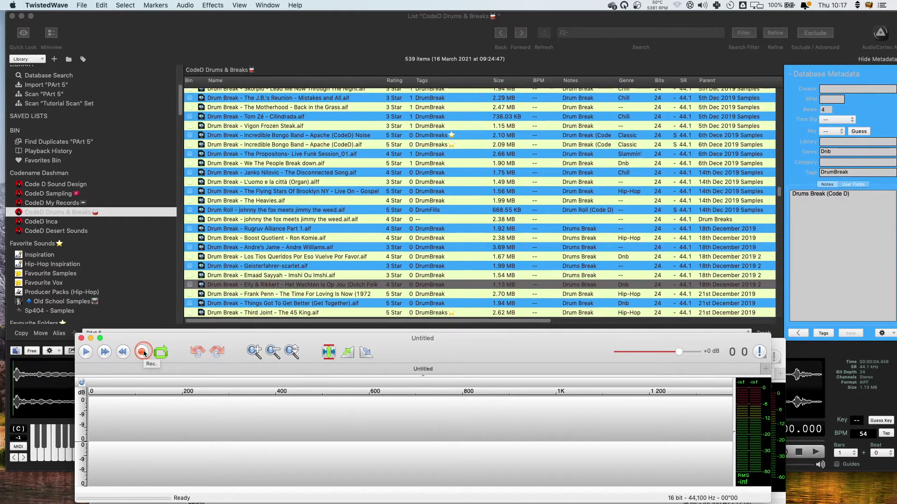
left_click(284, 241)
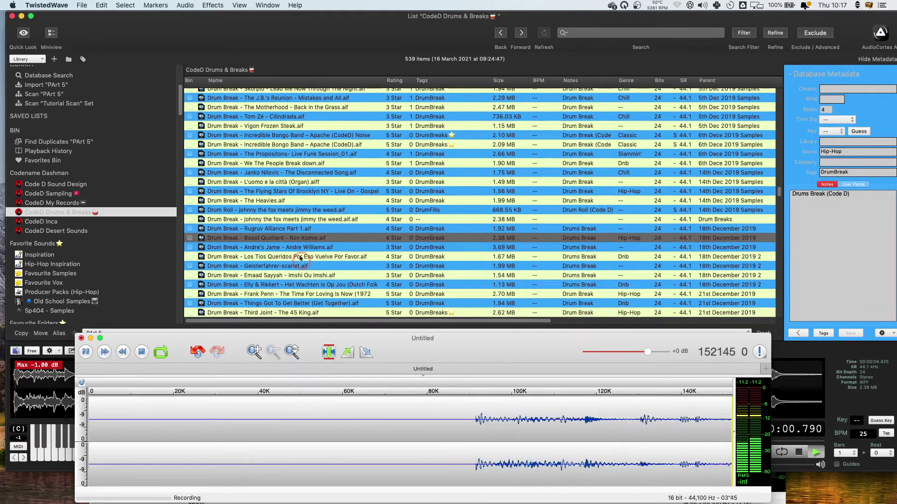
left_click(336, 210)
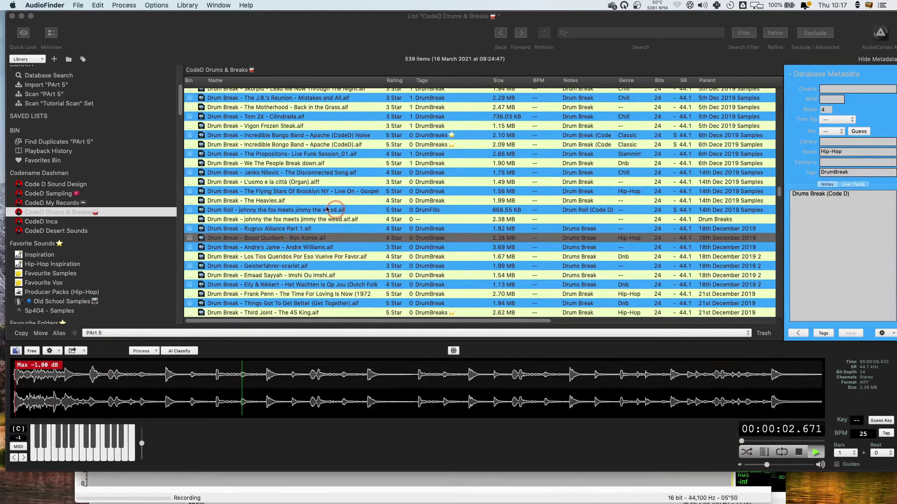
left_click(327, 209)
left_click(533, 492)
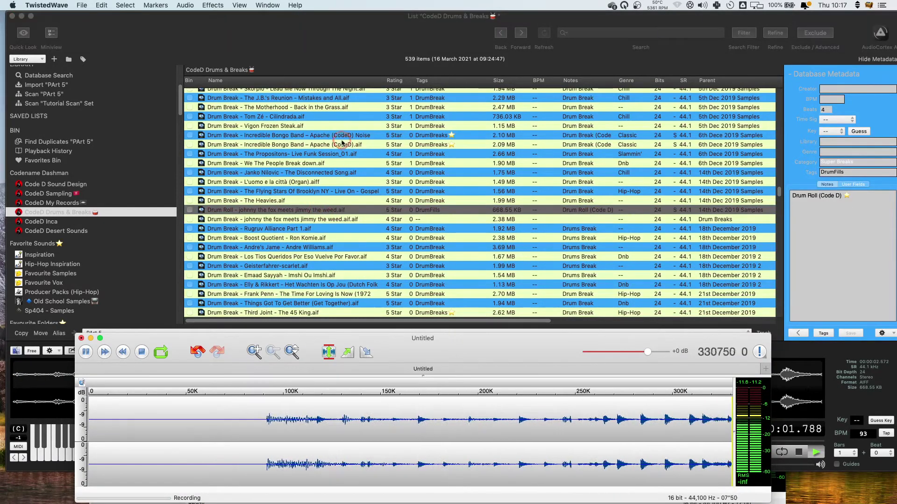
left_click(341, 140)
left_click(557, 489)
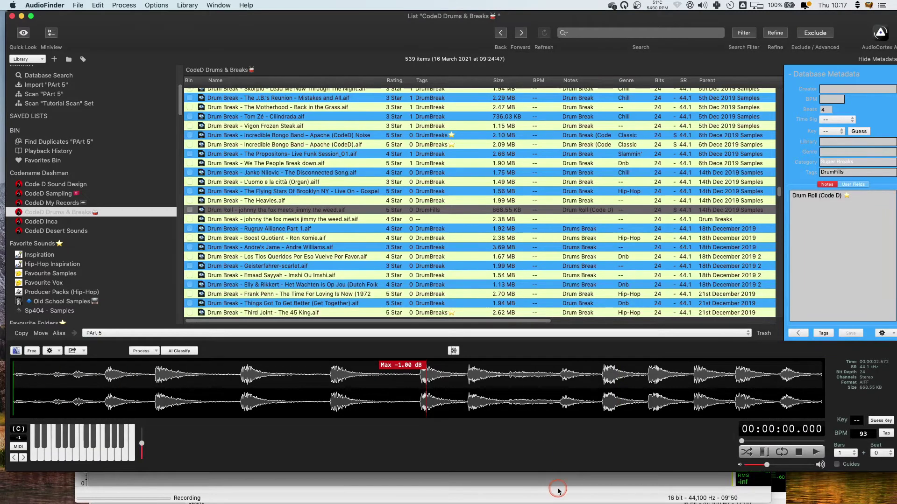
Step: Switch to the Chrome window with the YouTube video Westwind - Body Heat and play its opening 9 seconds from the start, leaving the recording running
left_click(884, 339)
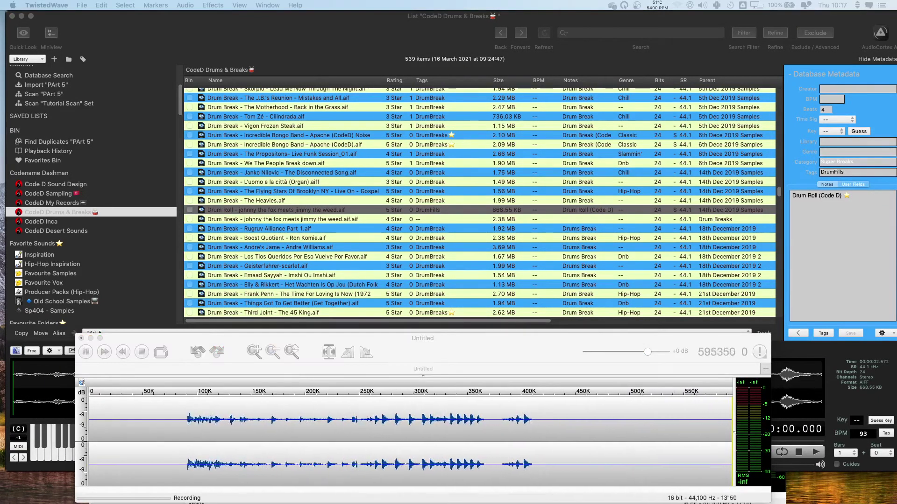
left_click_drag(896, 76, 122, 40)
left_click(347, 45)
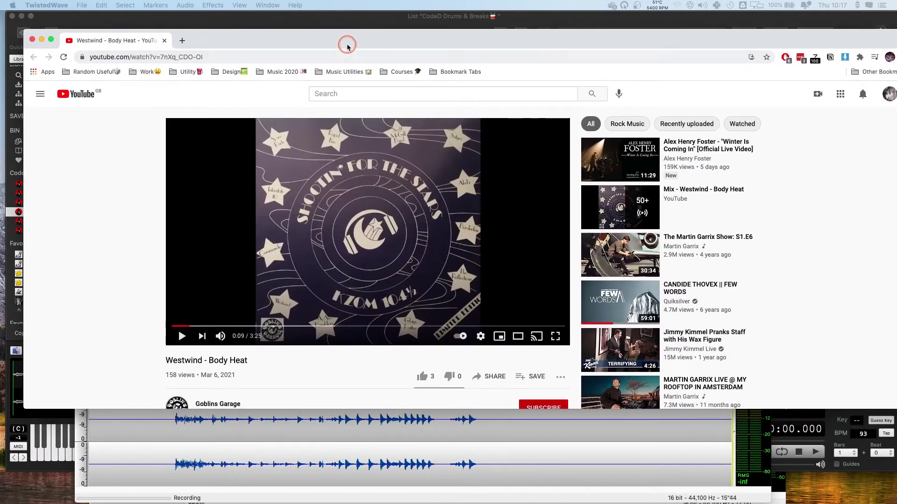
left_click_drag(347, 45, 332, 36)
left_click_drag(172, 316, 156, 317)
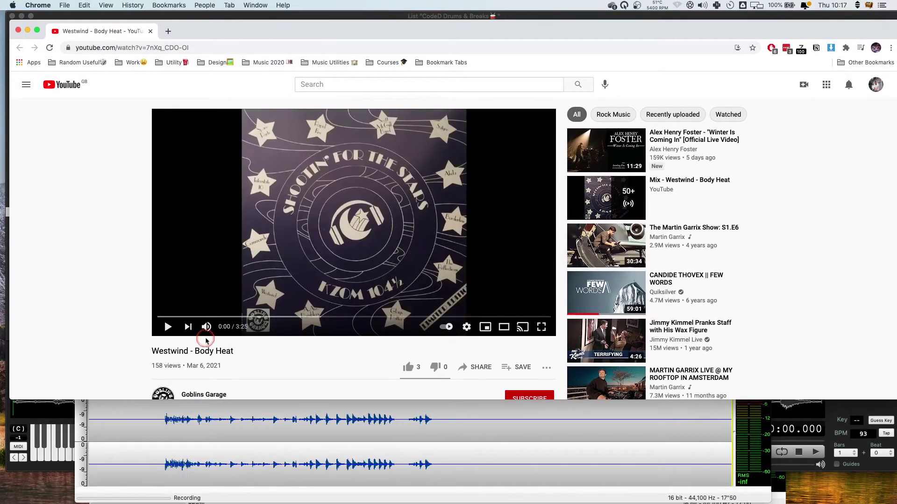
left_click(168, 327)
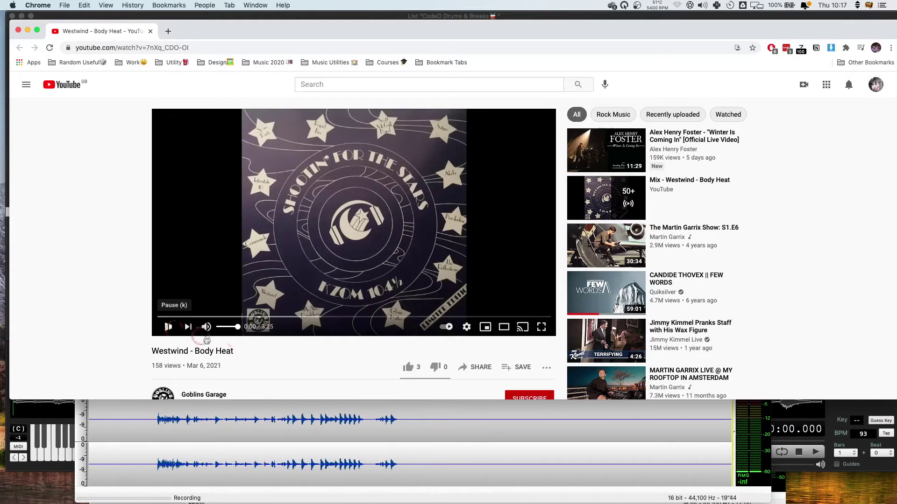
left_click(308, 346)
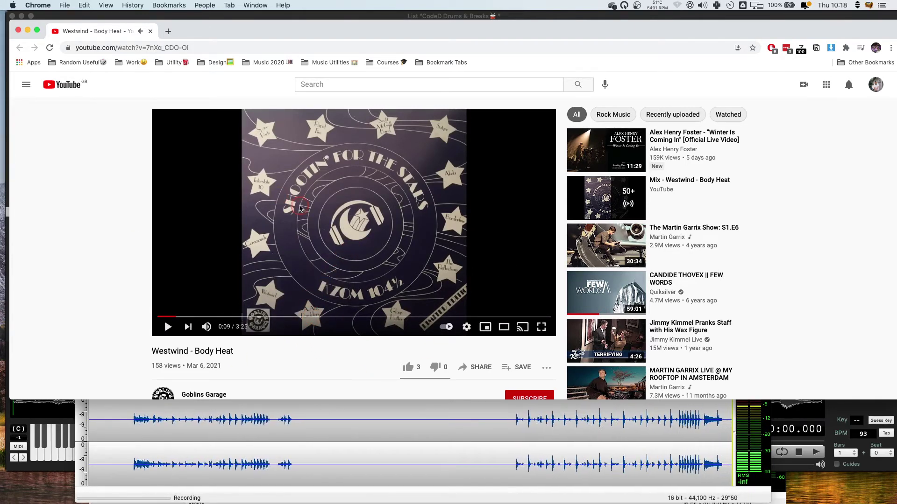
Step: Return to TwistedWave's Untitled document, move its window up, and stop the recording
left_click(387, 16)
left_click_drag(463, 360, 500, 296)
key("space")
Step: Place a marker on the first hit of the recorded YouTube passage and select all audio before it
left_click(468, 373)
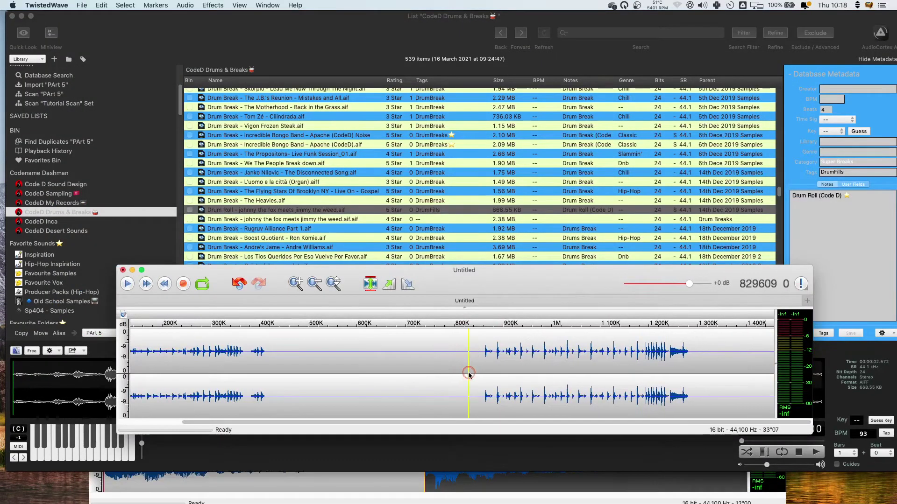
key("Tab")
left_click(416, 361)
key("Tab")
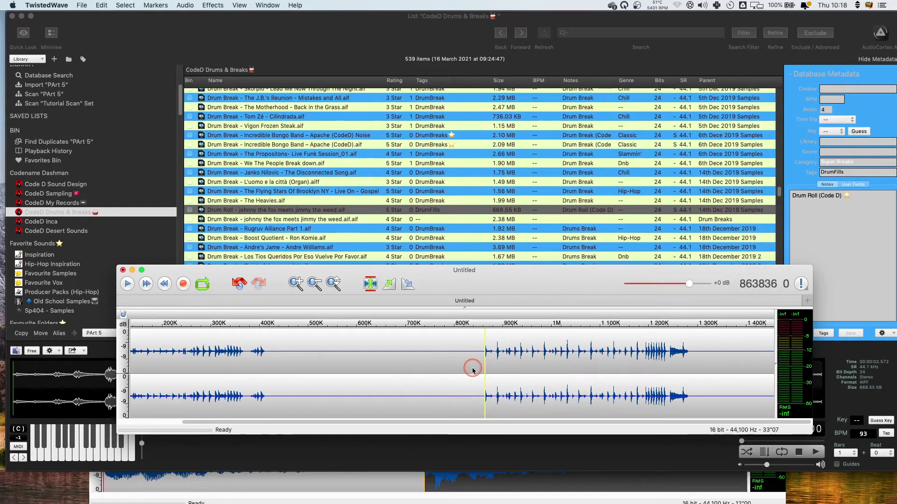
key("m")
double_click(399, 360)
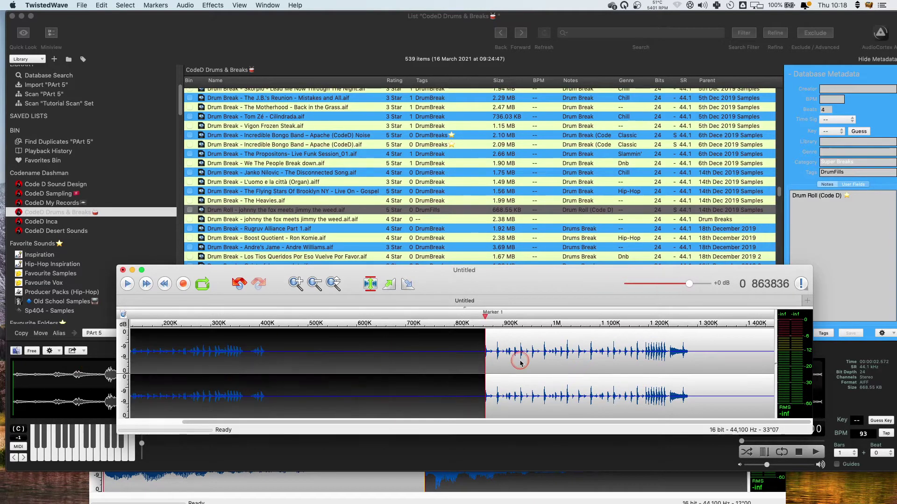
Step: Examine the transients after Marker 1 by moving the playhead from one drum hit to the following ones
left_click(462, 369)
left_click(496, 367)
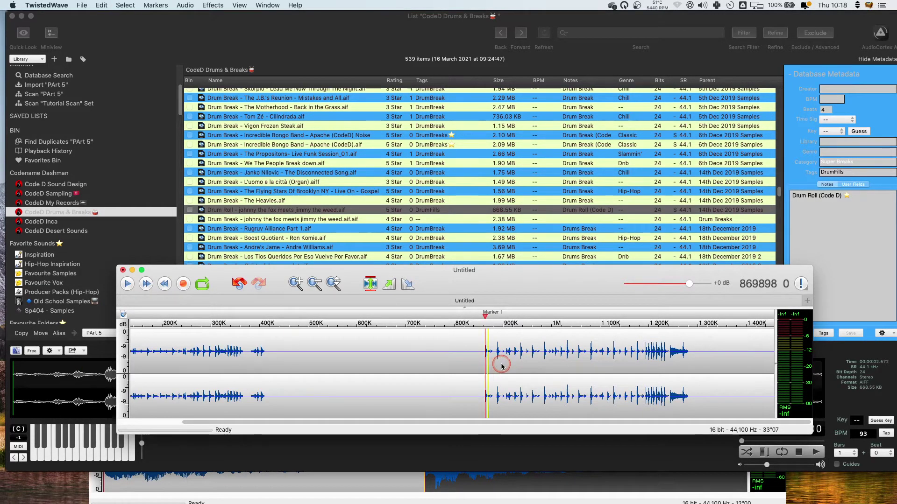
left_click(503, 366)
left_click(506, 363)
left_click(512, 366)
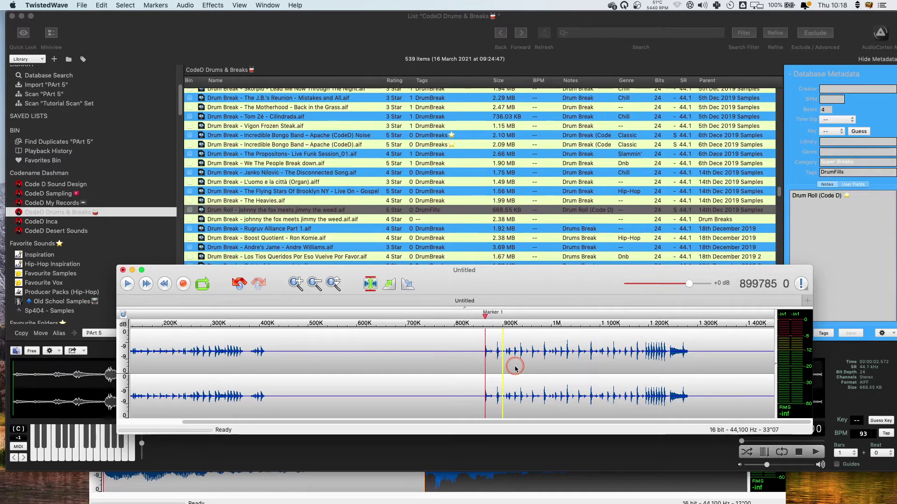
left_click(523, 358)
left_click(531, 360)
key("Tab")
scroll(529, 359, "up", 3)
key("Tab")
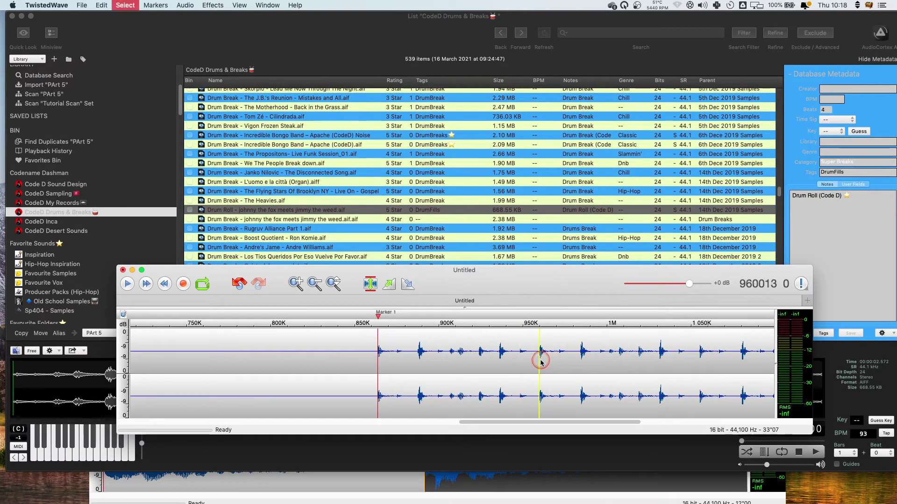
key("Tab")
left_click(580, 352)
left_click(597, 352)
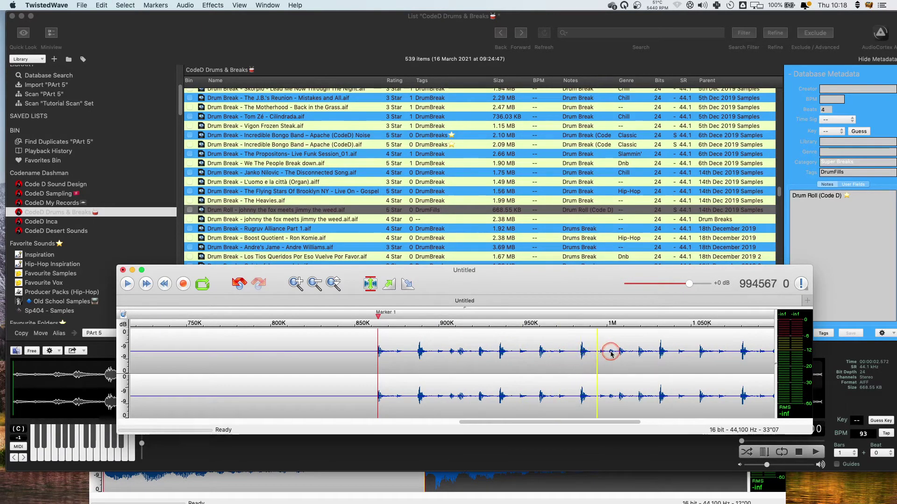
left_click(609, 353)
left_click(637, 354)
left_click(655, 352)
left_click(658, 353)
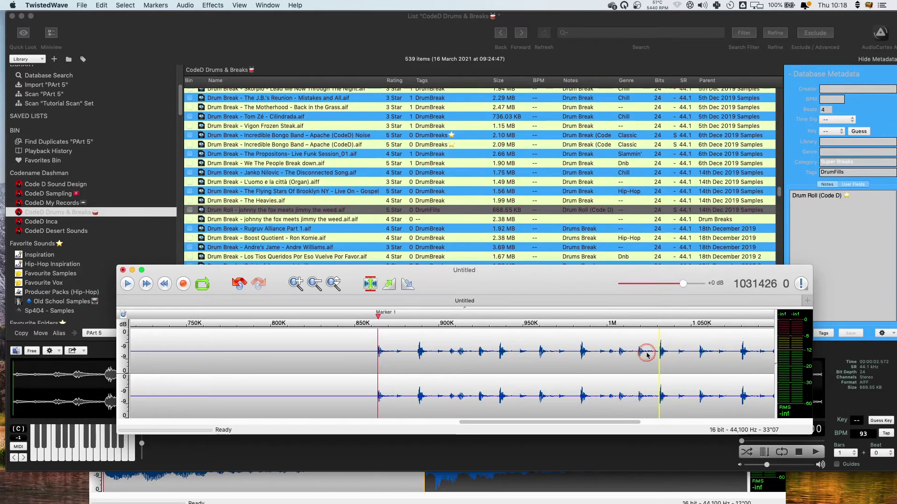
Step: Add a second marker on the drum hit at sample 887695 and a third on the strong hit near 935K
scroll(627, 353, "down", 3)
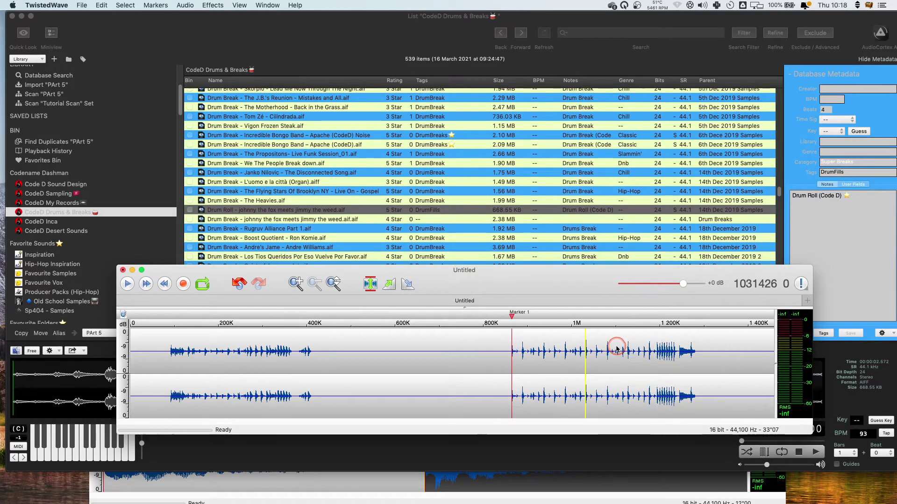
scroll(522, 352, "up", 3)
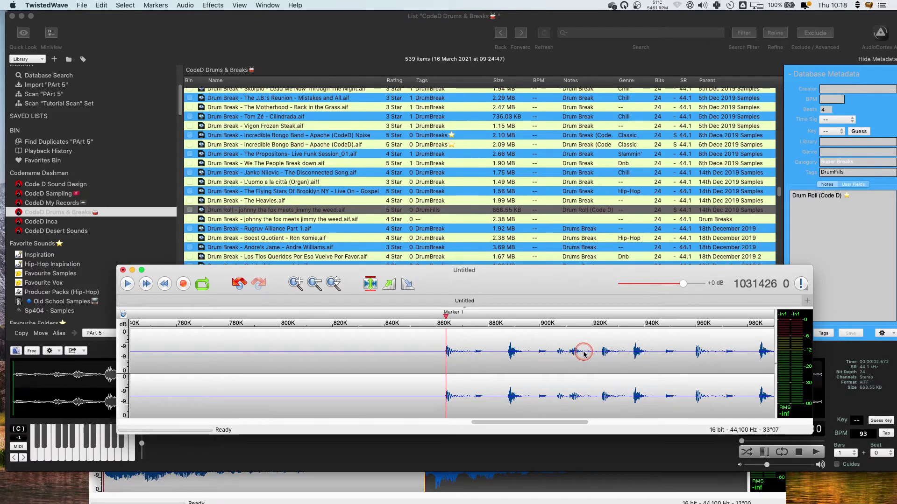
scroll(573, 348, "down", 3)
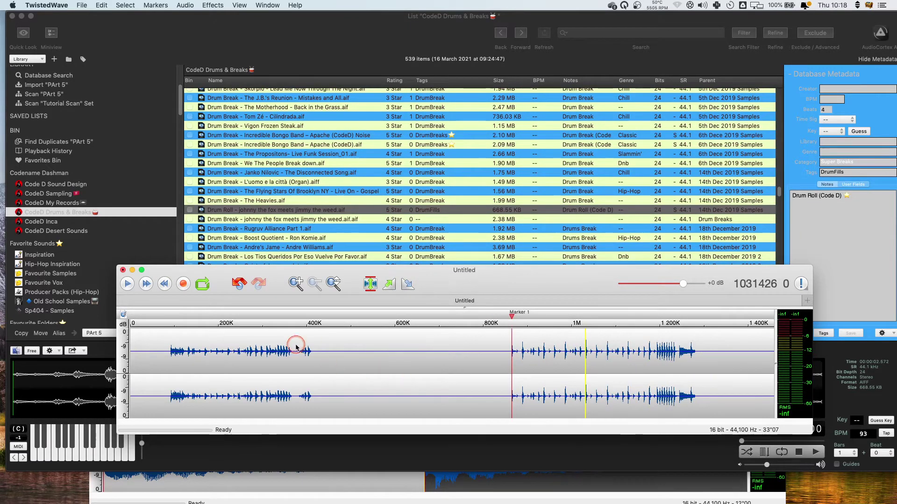
left_click(521, 361)
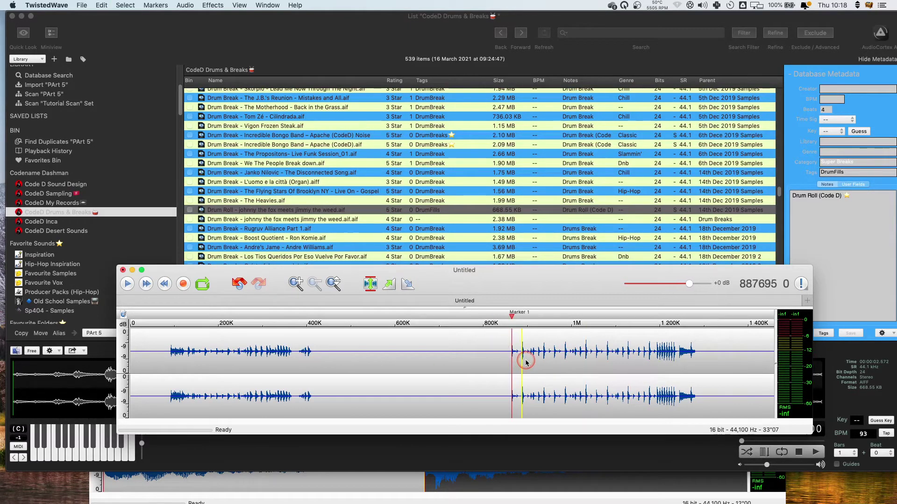
scroll(526, 360, "up", 3)
key("m")
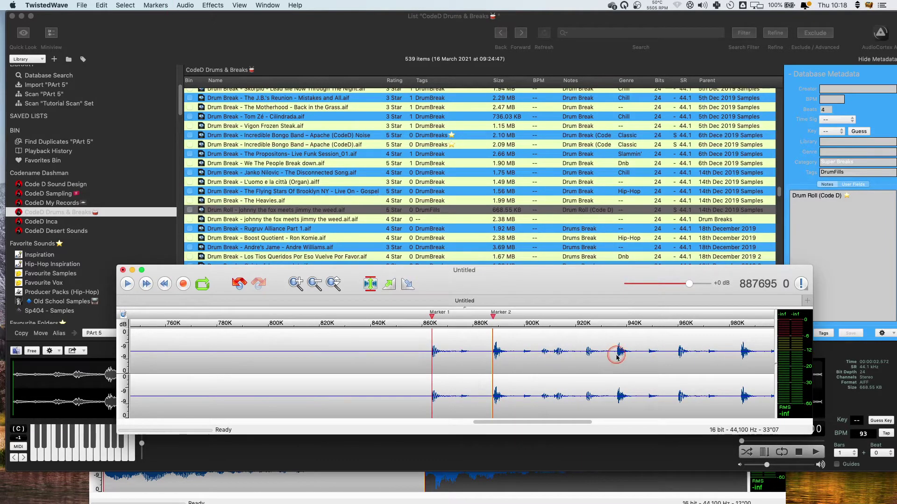
left_click(617, 356)
key("m")
Step: Select the region between Marker 1 and Marker 2, followed by the region between Marker 2 and Marker 3
double_click(580, 360)
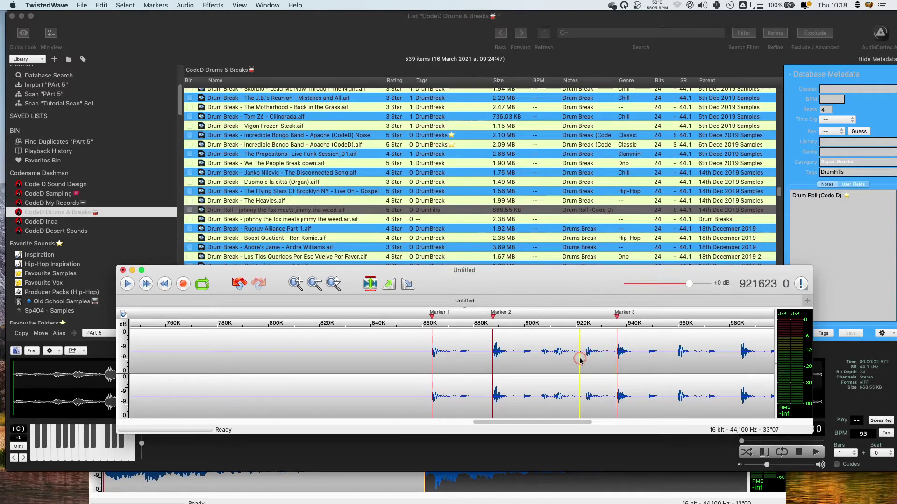
left_click(471, 364)
double_click(471, 364)
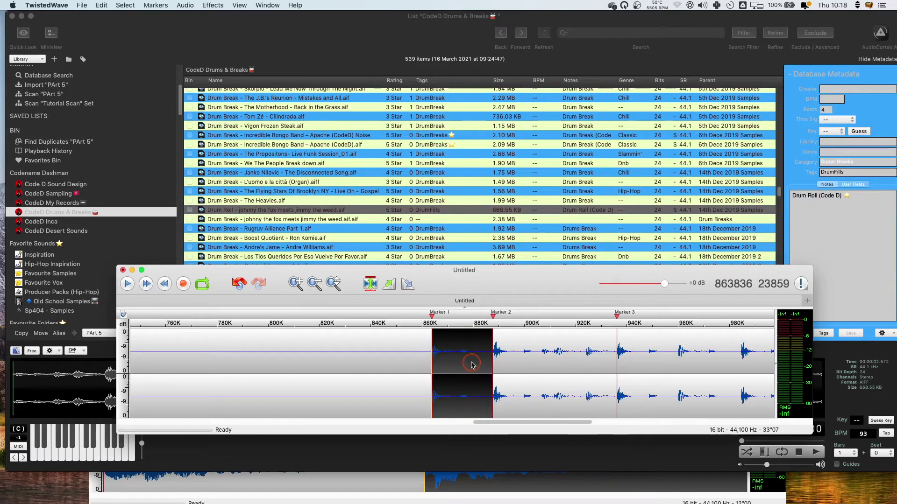
double_click(544, 365)
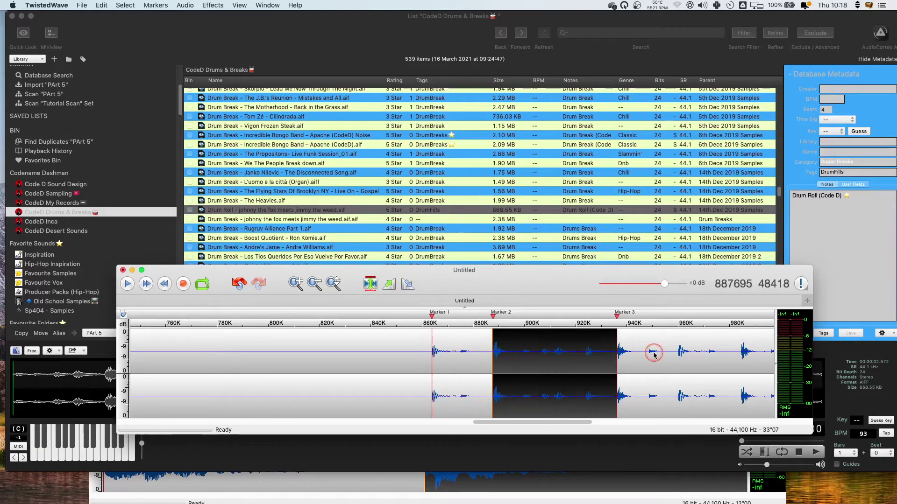
Step: Delete all recorded audio before Marker 1
scroll(620, 360, "down", 5)
left_click(388, 378)
double_click(388, 378)
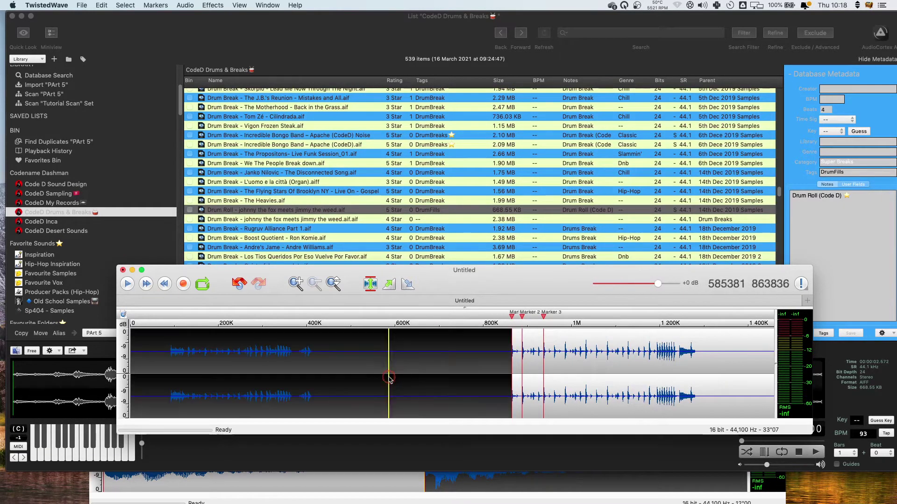
key("BackSpace")
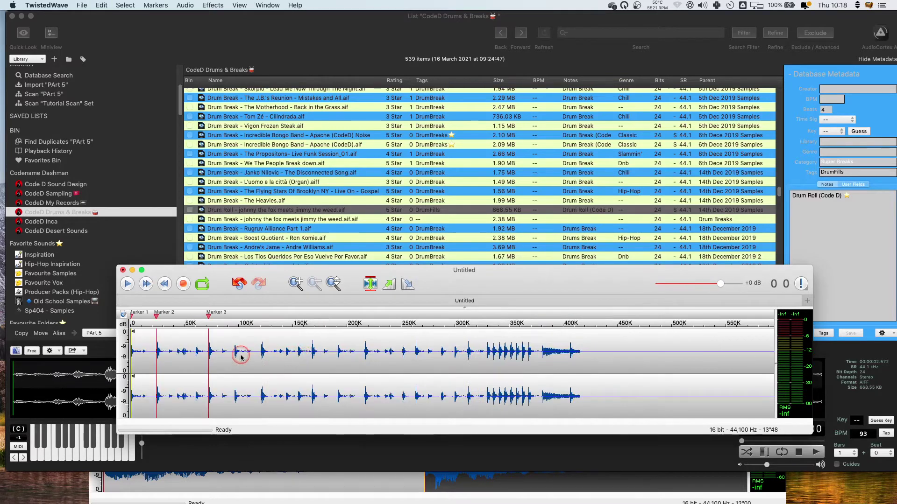
Step: Play the recording and add a marker on the sound following the drum roll, aligning it to the onset at sample 380062
key("space")
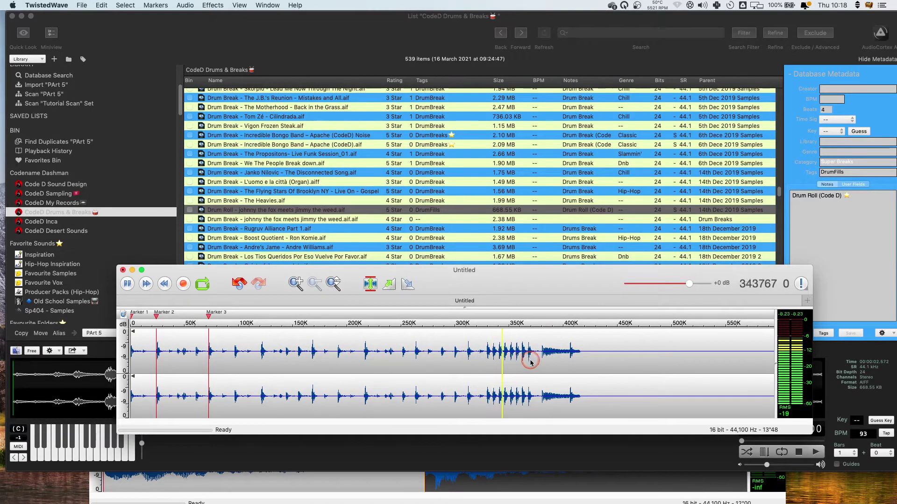
key("space")
left_click(539, 359)
key("Right")
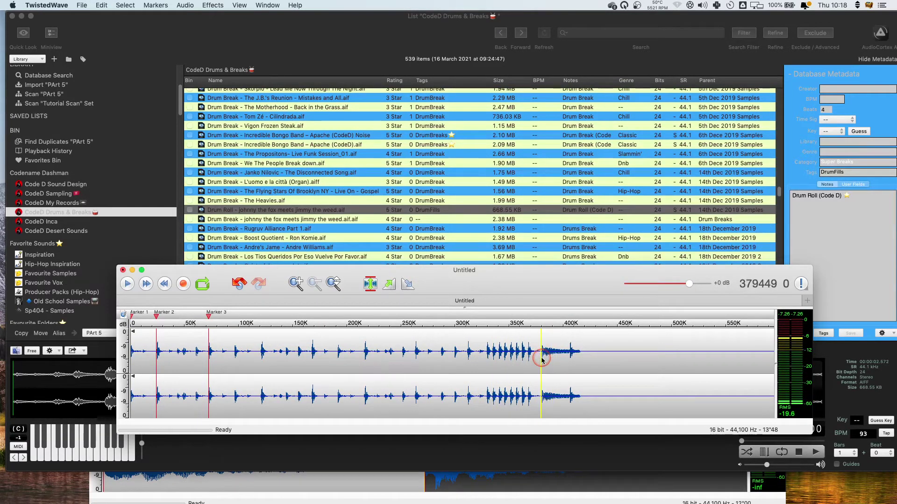
scroll(541, 360, "up", 5)
key("Right")
key("m")
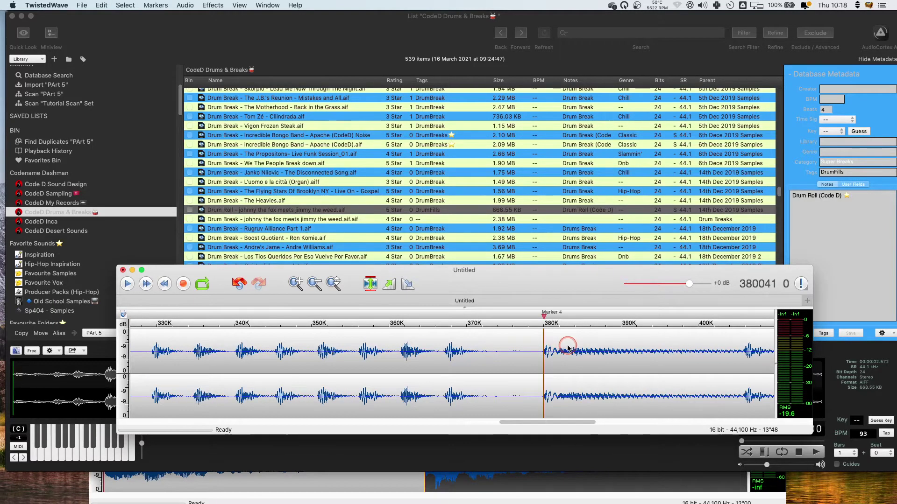
scroll(560, 346, "up", 3)
scroll(495, 351, "up", 5)
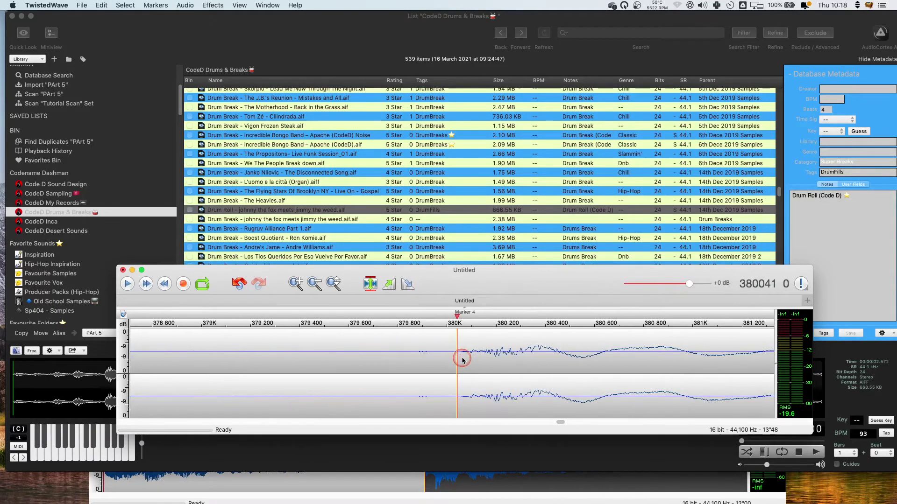
left_click_drag(461, 320, 467, 320)
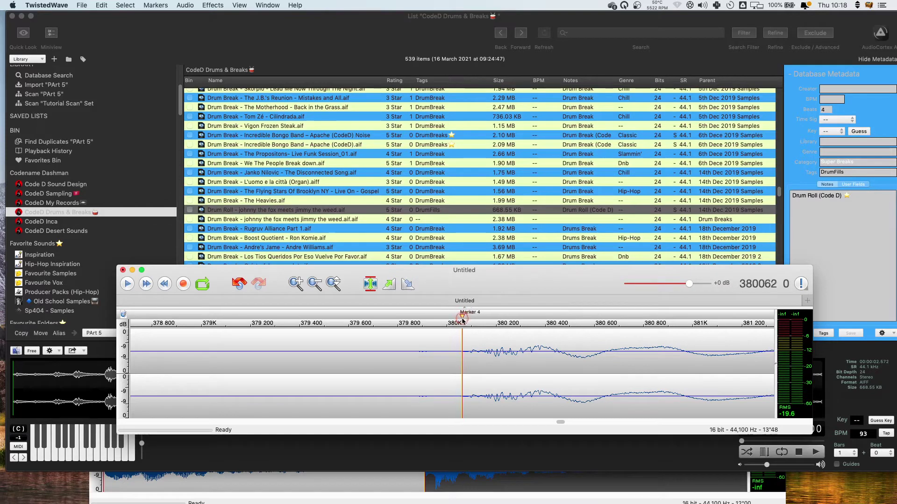
Step: Delete all audio from Marker 4 to the end of the recording
double_click(553, 369)
left_click(553, 369)
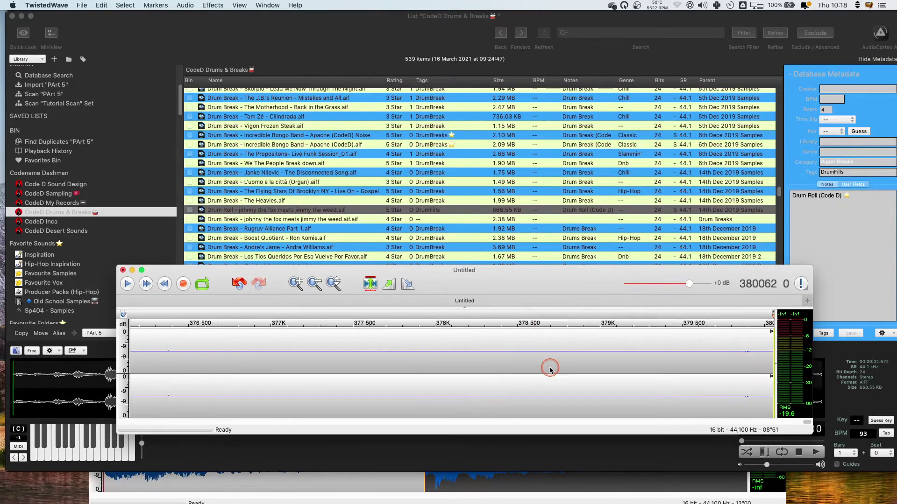
scroll(554, 364, "down", 10)
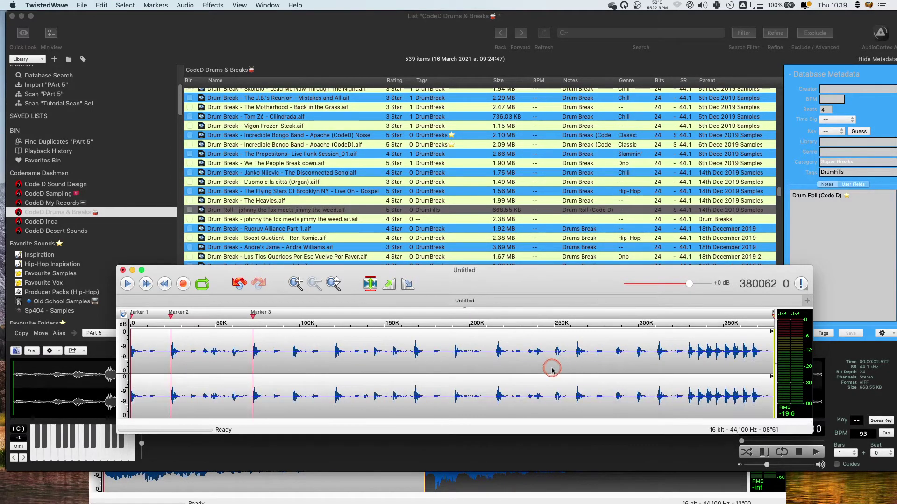
Step: Play the trimmed recording and cut off the last sliver of silence after sample 379830
left_click(710, 363)
key("space")
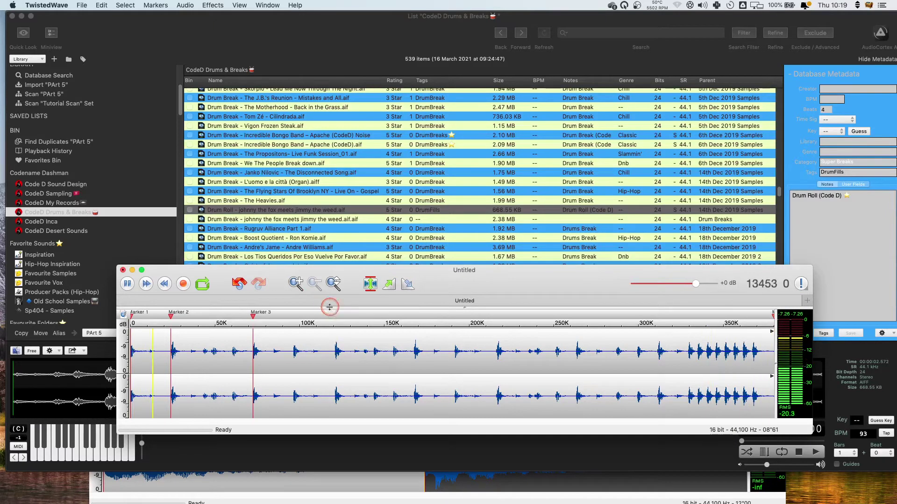
left_click(686, 362)
left_click(544, 351)
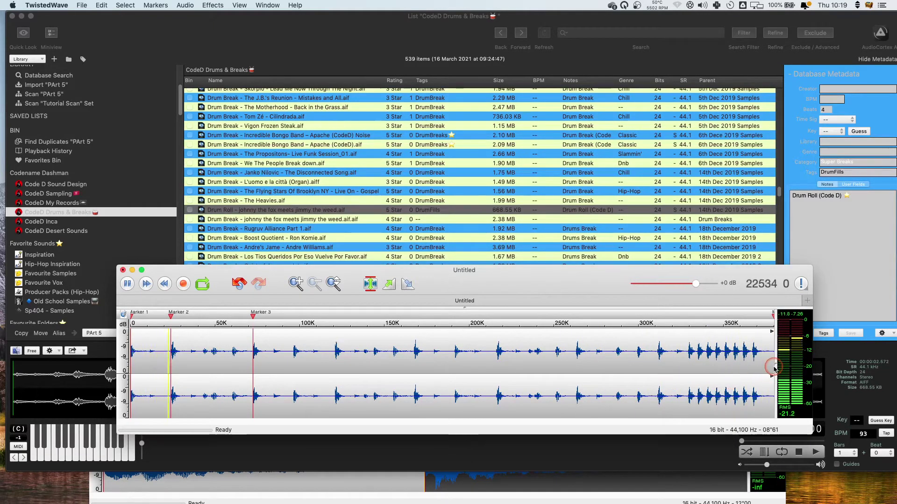
key("space")
scroll(771, 365, "up", 8)
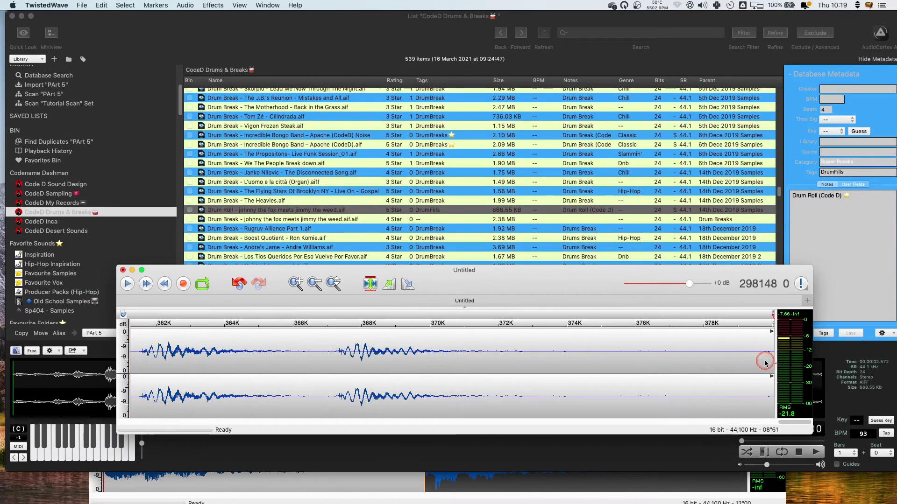
left_click(767, 363)
scroll(767, 363, "down", 5)
scroll(514, 381, "down", 3)
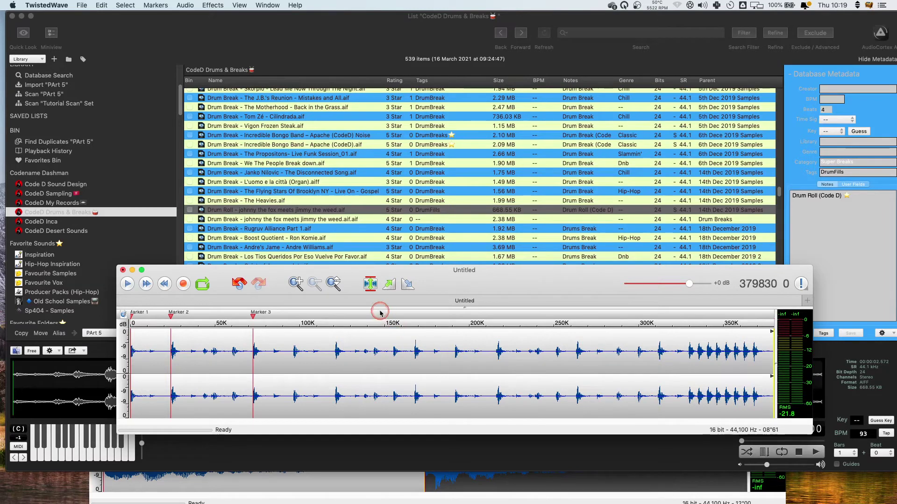
Step: Normalize the whole recording to a Peak Value of -1 dB
left_click(369, 285)
key("Return")
left_click(538, 354)
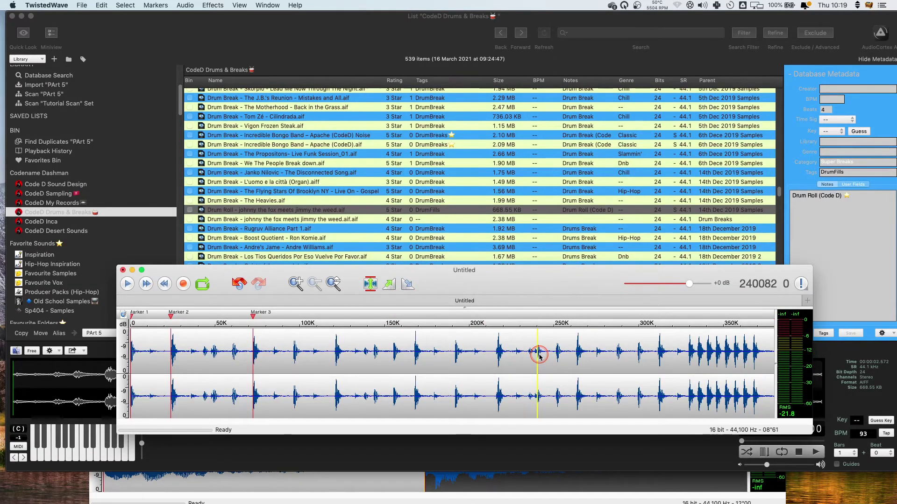
left_click(369, 285)
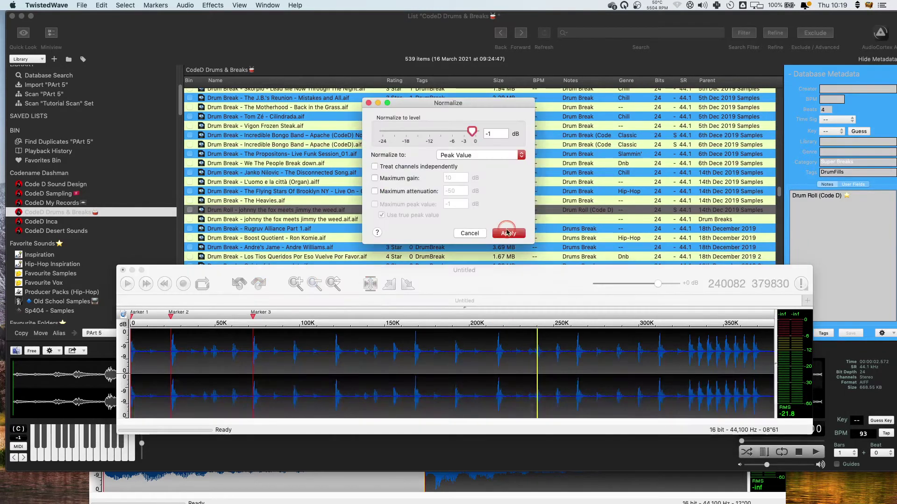
left_click(503, 154)
left_click(514, 234)
Step: Add a fourth marker at the onset of the strong drum hit near 120K
left_click(458, 360)
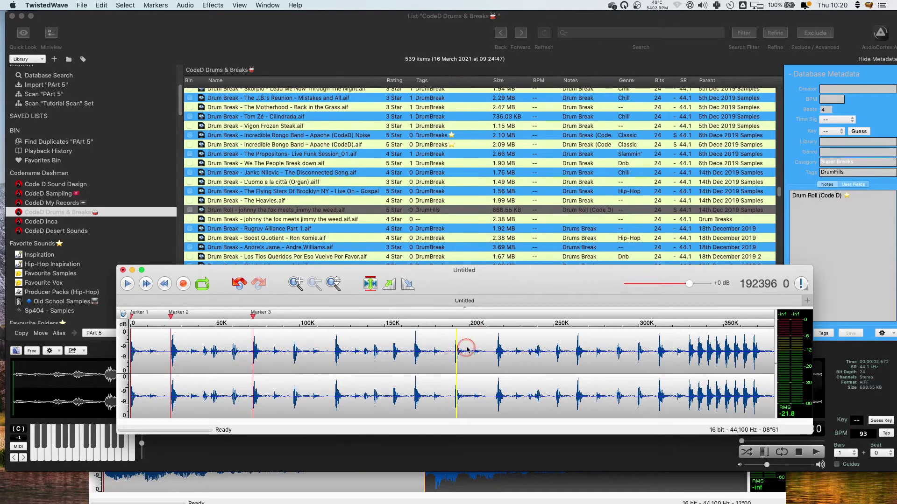
left_click(445, 358)
left_click(340, 359)
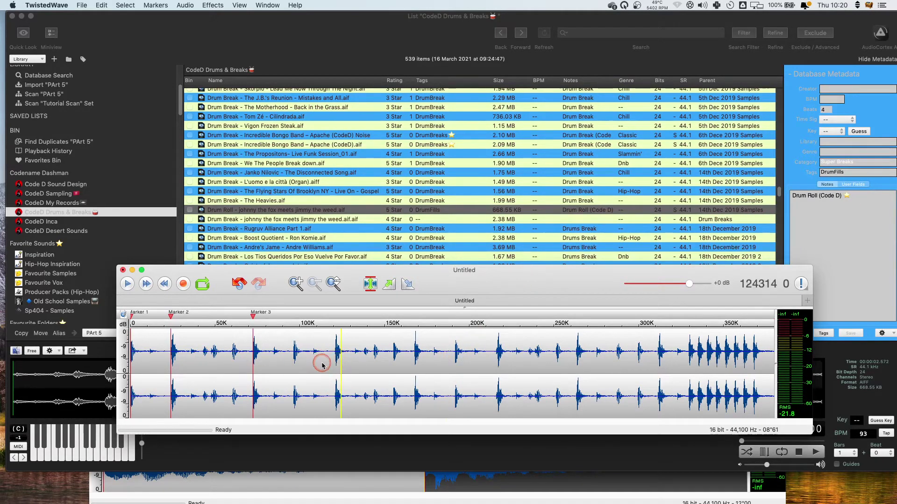
left_click(324, 363)
key("Tab")
key("m")
Step: Add Markers 5, 6 and 7 on the drum hits near 167K, 191K and 216K
left_click(407, 359)
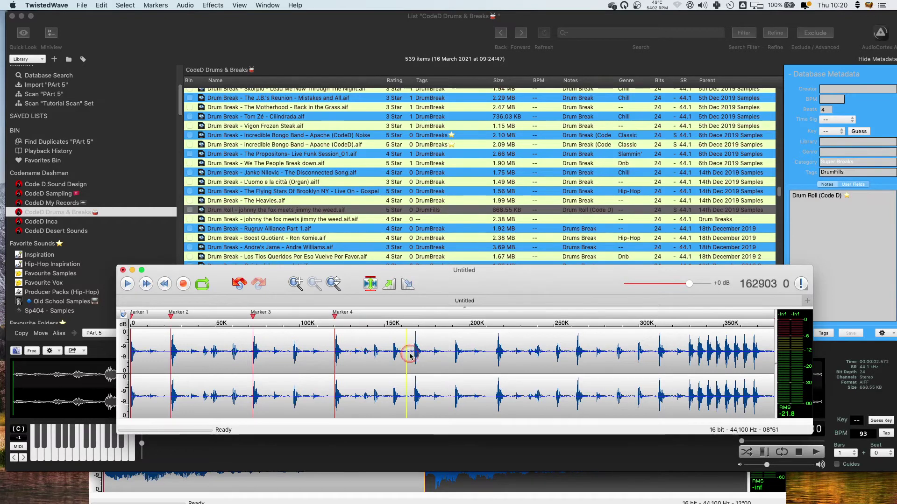
left_click(415, 358)
key("super+m")
left_click(455, 358)
key("super+m")
left_click(498, 358)
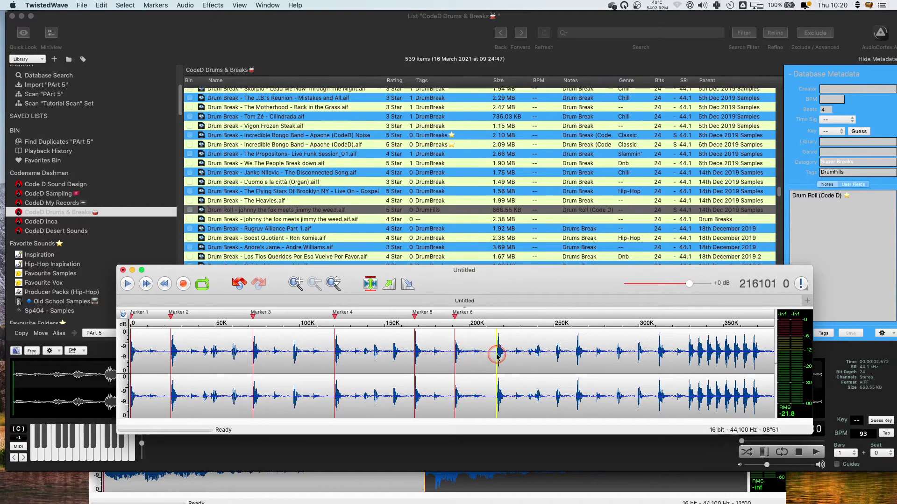
left_click(496, 357)
key("super+m")
Step: Add Marker 8 on the hit at sample 251018 and Marker 9 on the hit at sample 262948
left_click(556, 358)
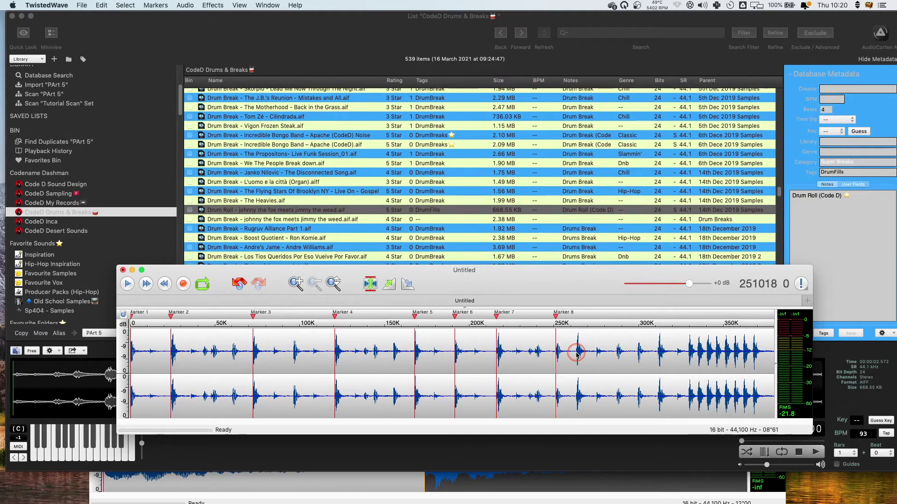
key("super+m")
left_click(596, 357)
left_click(578, 358)
left_click(573, 356)
key("super+m")
key("Right")
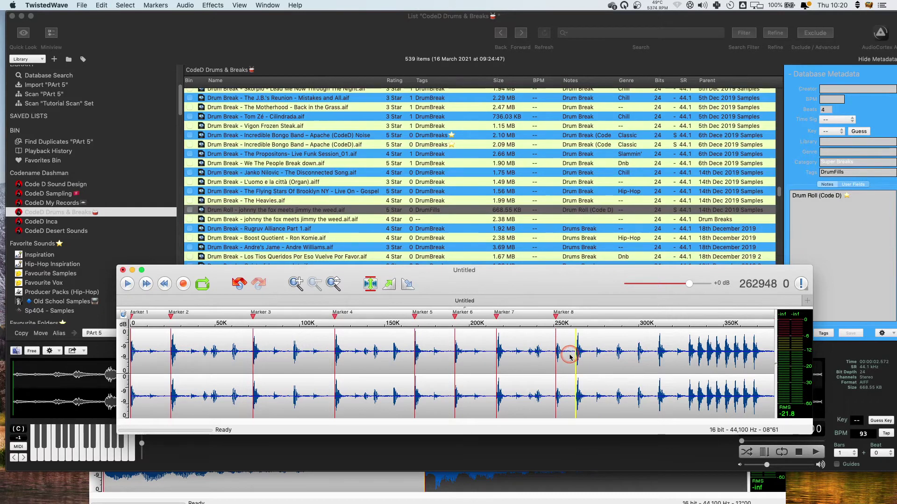
key("Tab")
key("super+m")
Step: Add Markers 10, 11 and 12 on the drum hits near 275K, 287K and 299K
key("Right")
key("Right")
key("Right")
key("Right")
key("Right")
key("Right")
key("Right")
key("Right")
key("Right")
key("Right")
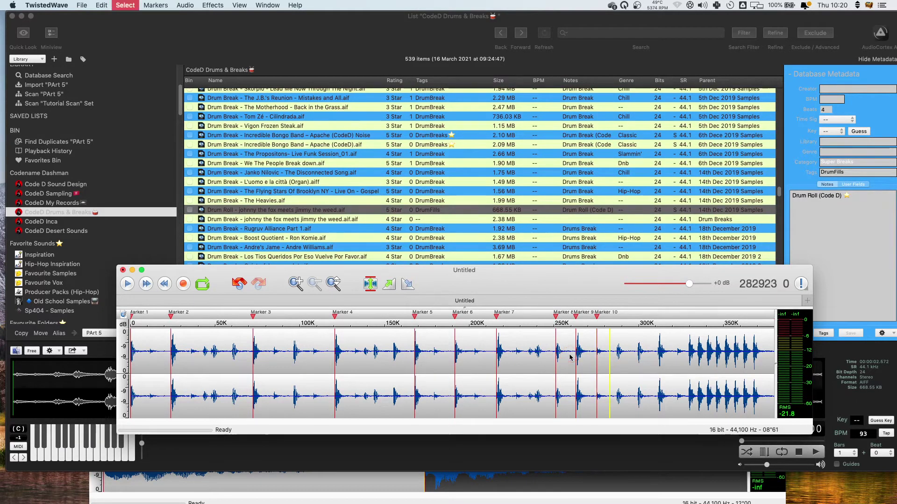
key("super+m")
key("Right")
key("Right")
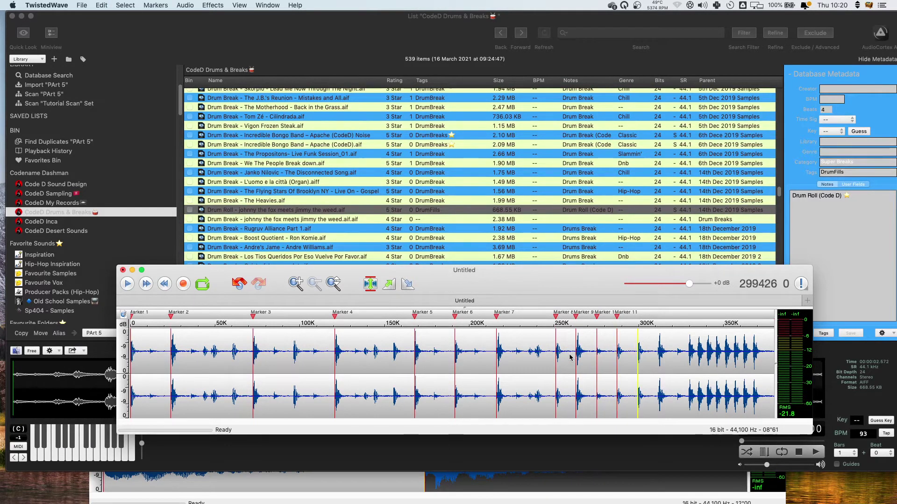
key("super+m")
Step: Add Marker 13 on the drum hit at sample 311695
key("Right")
key("Right")
key("Right")
key("Right")
key("Right")
key("Right")
key("Right")
key("Right")
key("super+m")
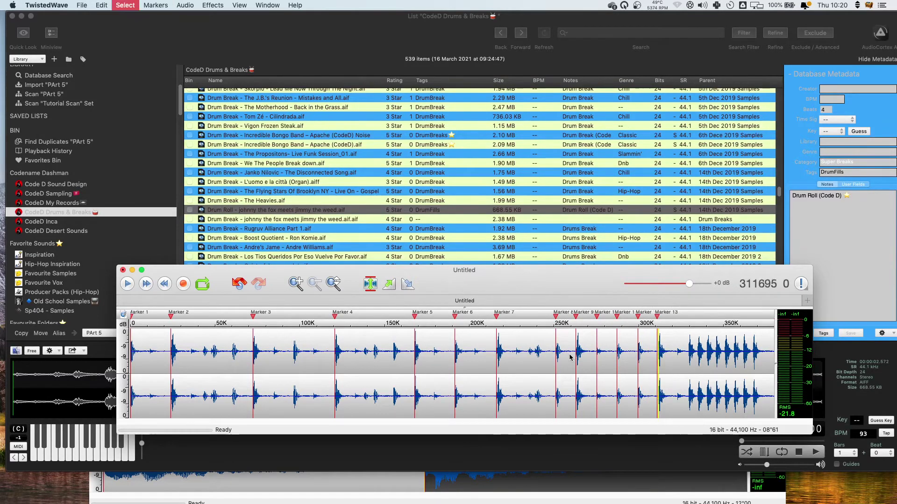
Step: Add Marker 14 on the first hit of the drum roll at sample 329432
key("Right")
key("Right")
key("Right")
key("Right")
key("Right")
key("Right")
key("Right")
key("Right")
key("Right")
key("Right")
key("Right")
key("Right")
key("Right")
key("Right")
key("Right")
key("super+m")
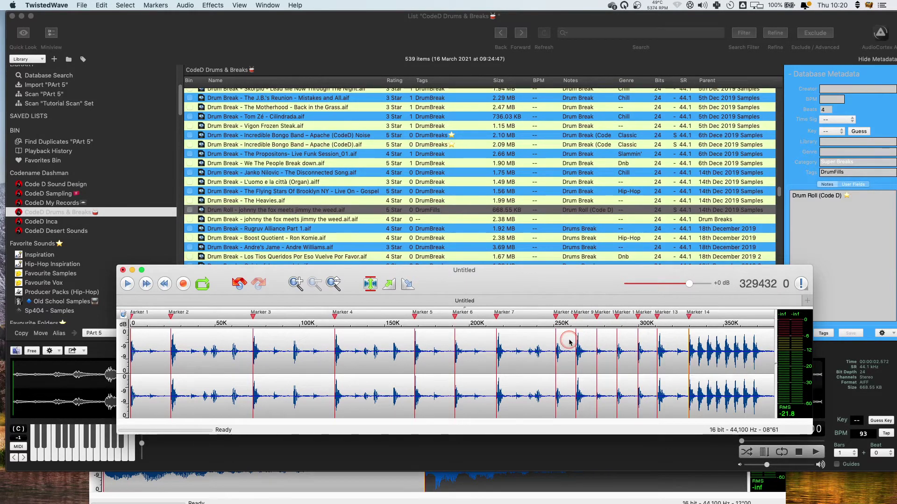
Step: Add another marker on the quiet hit at sample 322906, between Markers 13 and 14
key("super+Left")
key("Right")
key("Right")
key("Right")
key("Right")
key("Right")
key("Right")
key("Right")
key("Right")
key("Right")
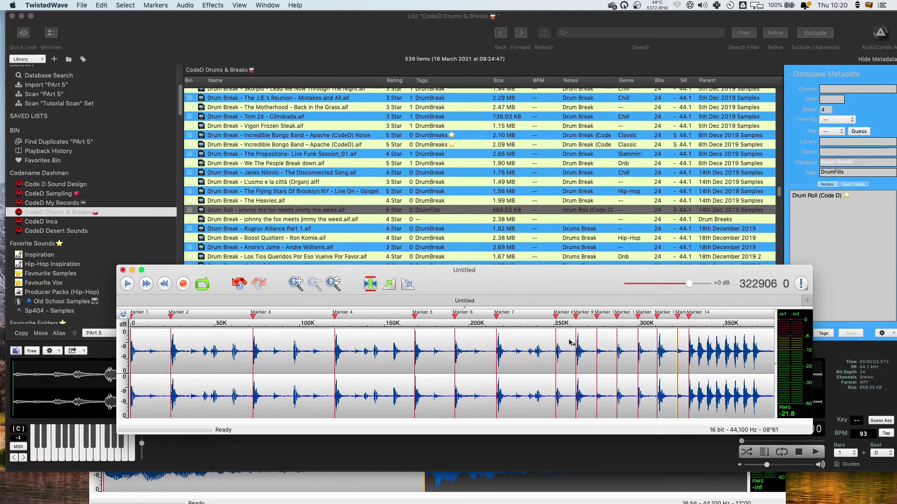
Step: Check the placement of Markers 10 and 11 in close-up and nudge Marker 10 to the hit's onset at sample 275209
key("super+Left")
key("super+Left")
key("super+Left")
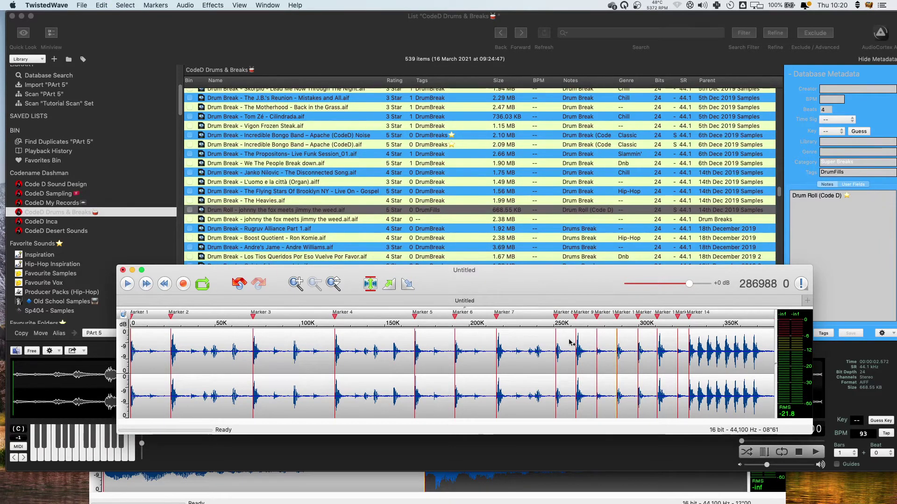
left_click(616, 344)
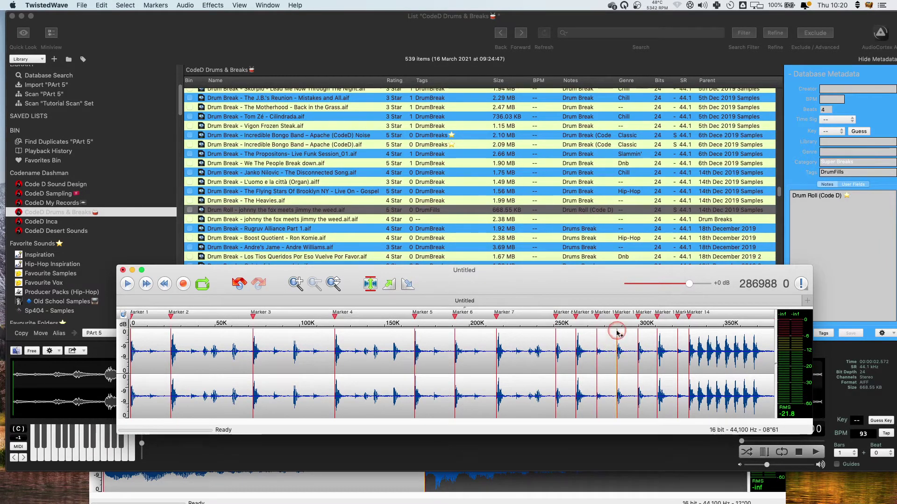
scroll(618, 374, "up", 5)
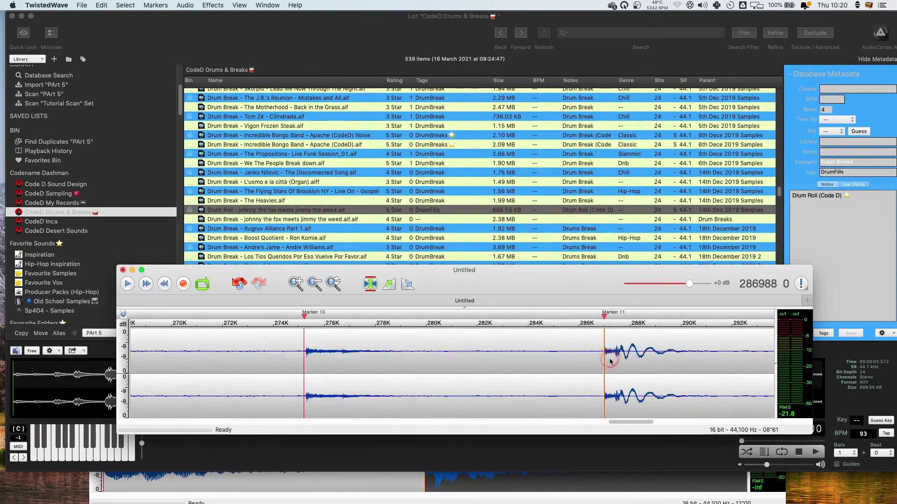
key("super+Left")
key("super+Right")
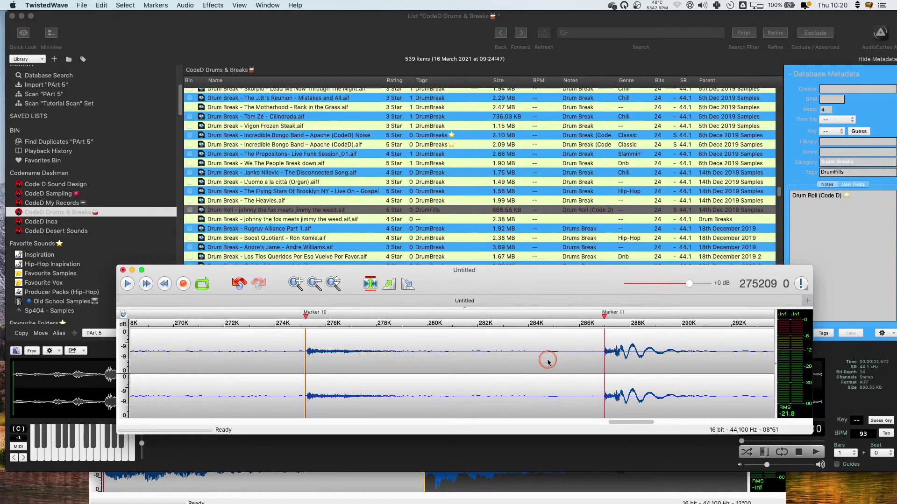
scroll(544, 360, "down", 5)
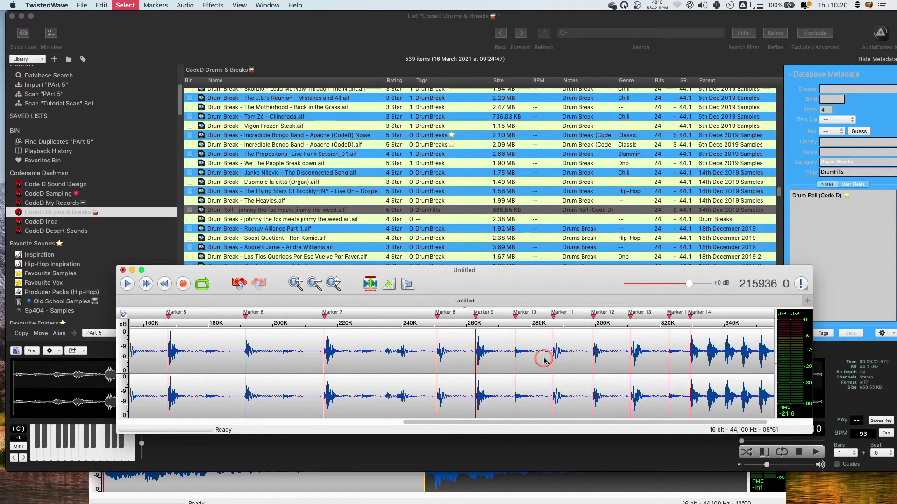
scroll(584, 347, "down", 5)
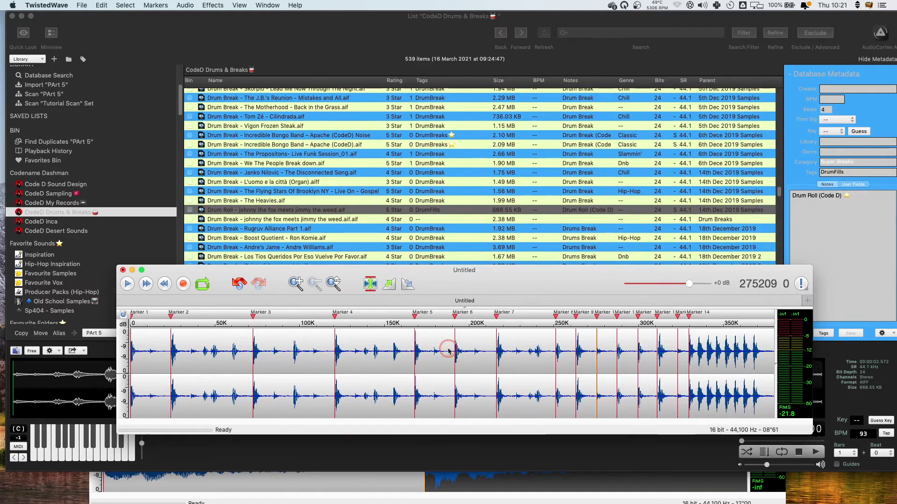
Step: Select the entire recording and split it by its markers into numbered 16 bit AIFF Audio files
left_click(404, 366)
key("super+a")
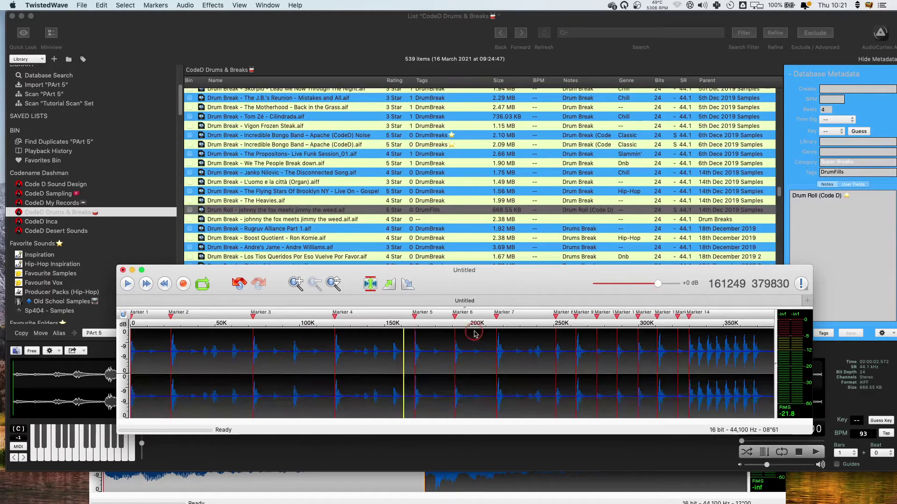
left_click(155, 5)
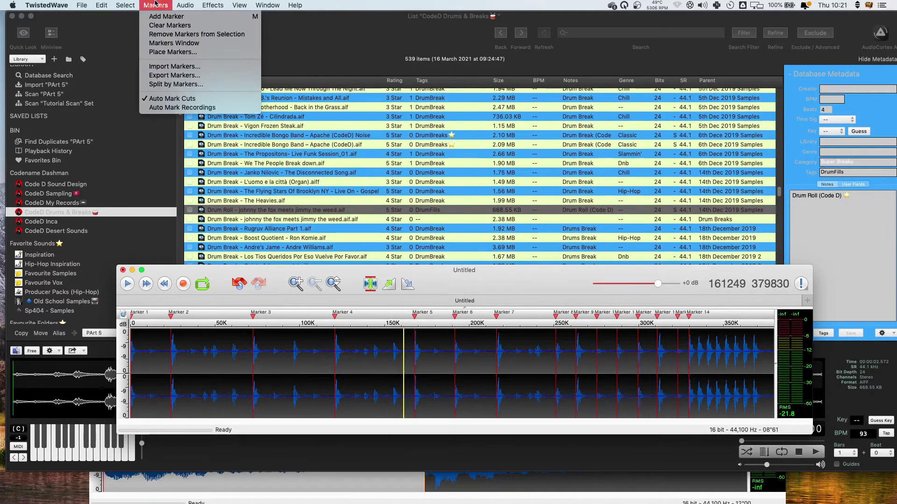
left_click(173, 84)
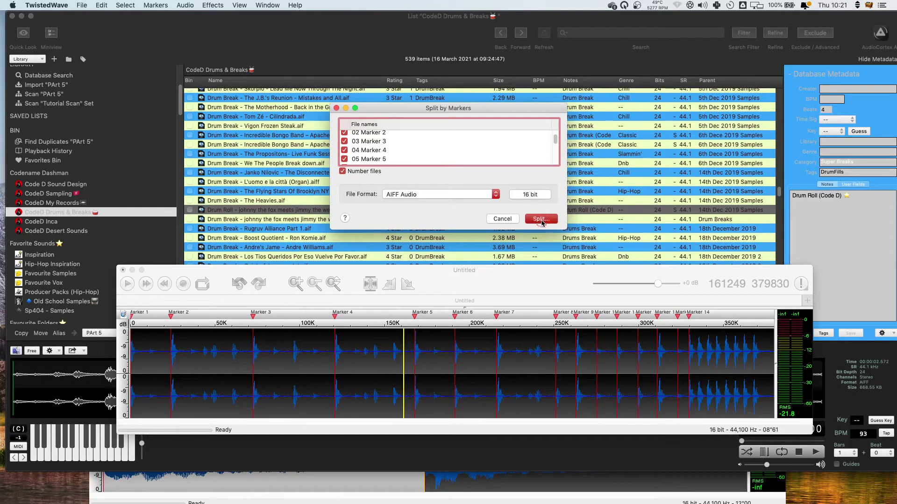
left_click(541, 220)
Step: Create a folder named "Drum Break SPlit 2" inside Sampling and save the split files into it
left_click(443, 123)
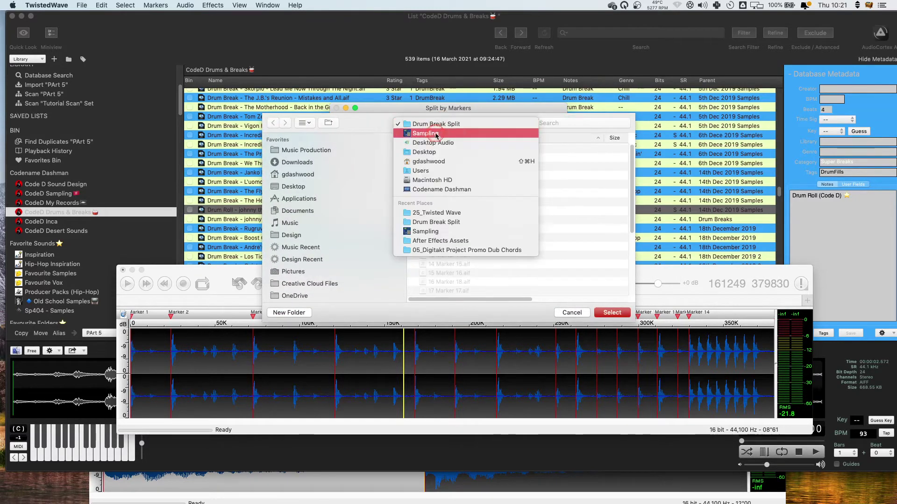
left_click(435, 134)
left_click(299, 313)
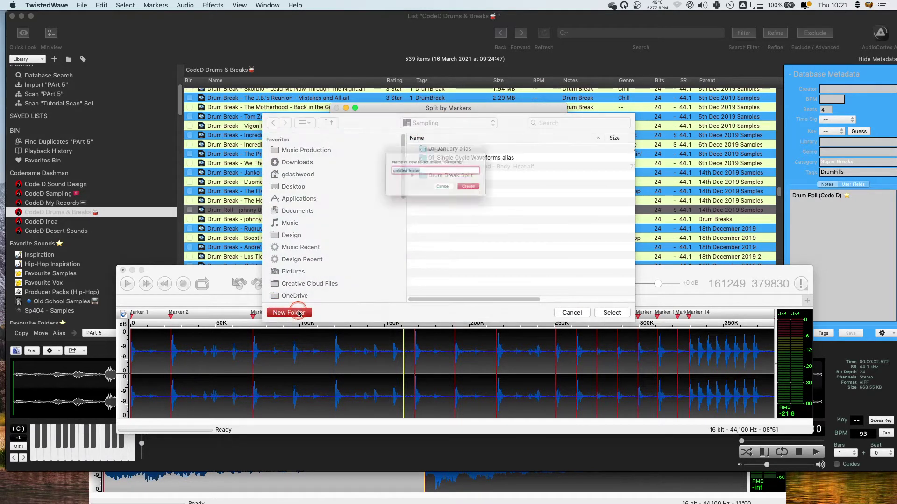
type("Drum Break SPlit")
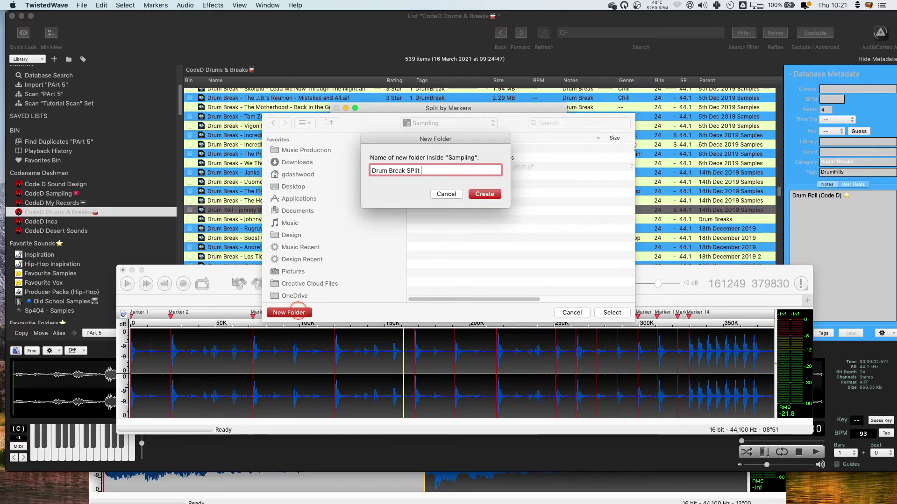
type(" 2")
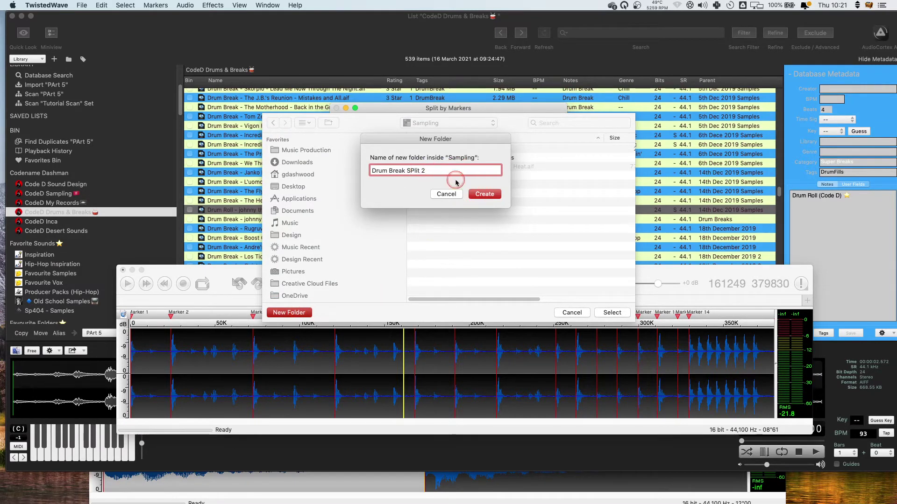
left_click(486, 194)
left_click(612, 312)
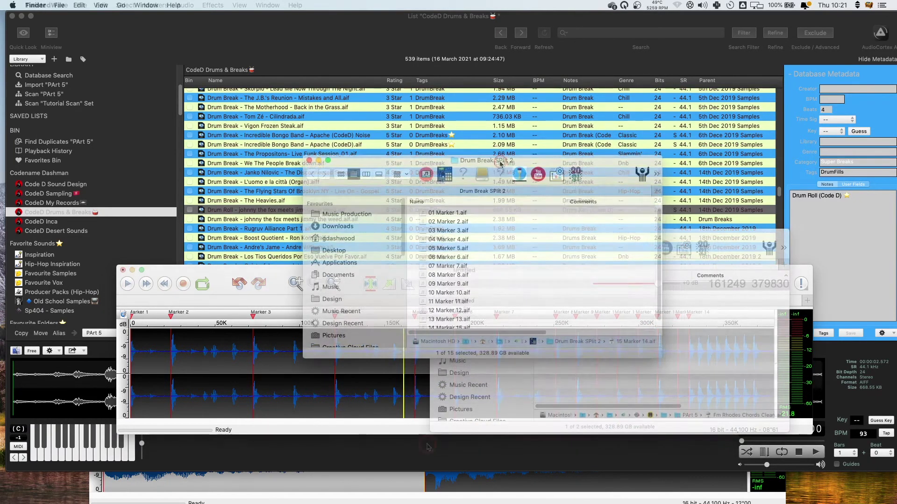
Step: Move and enlarge the Drum Break SPlit 2 folder window and audition the split files starting from 01 Marker 1.aif
left_click_drag(488, 164, 434, 136)
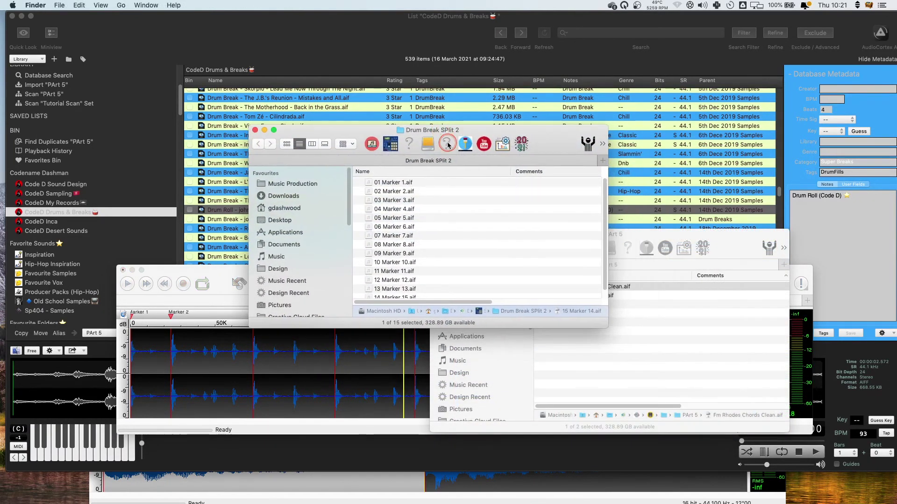
left_click_drag(609, 321, 670, 384)
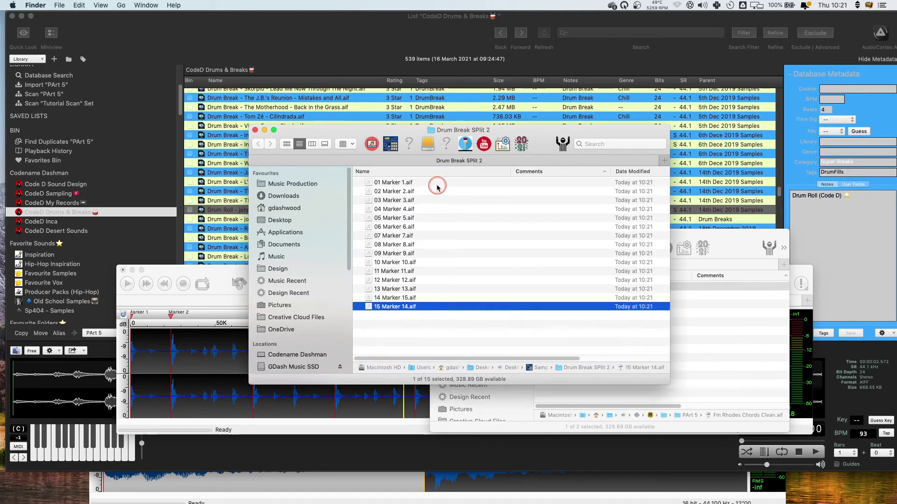
left_click(435, 183)
key("space")
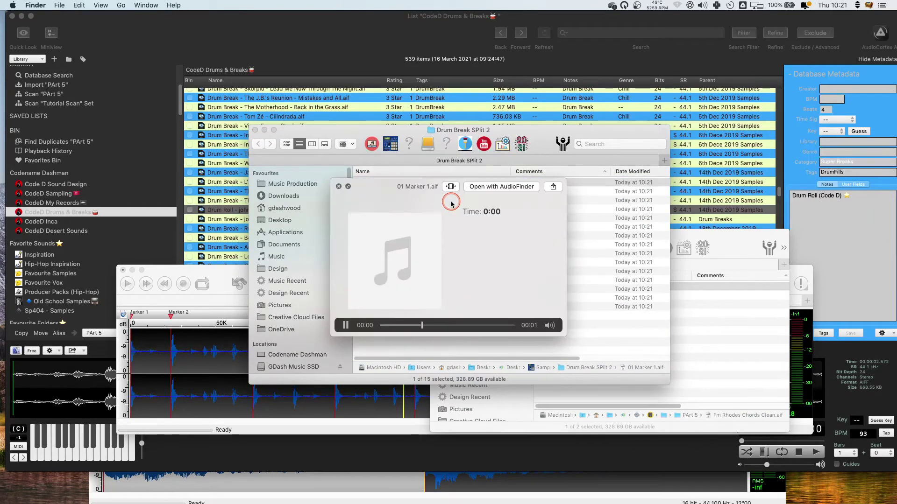
key("Down")
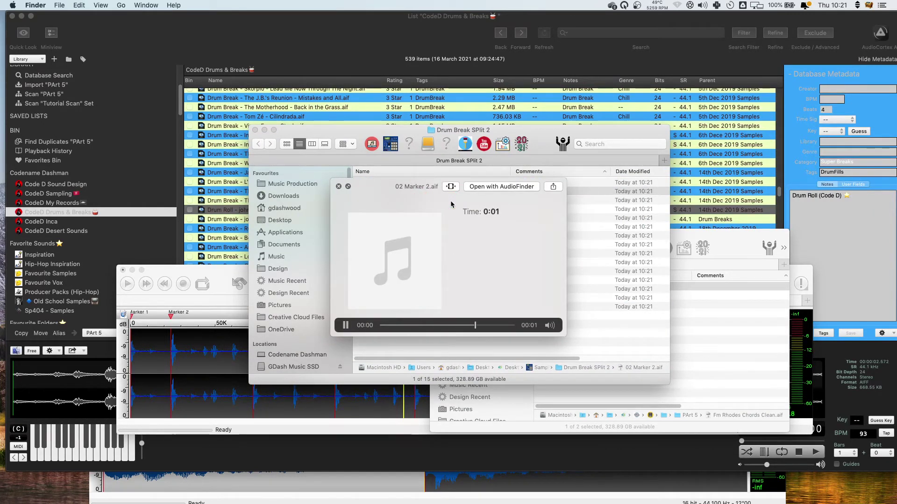
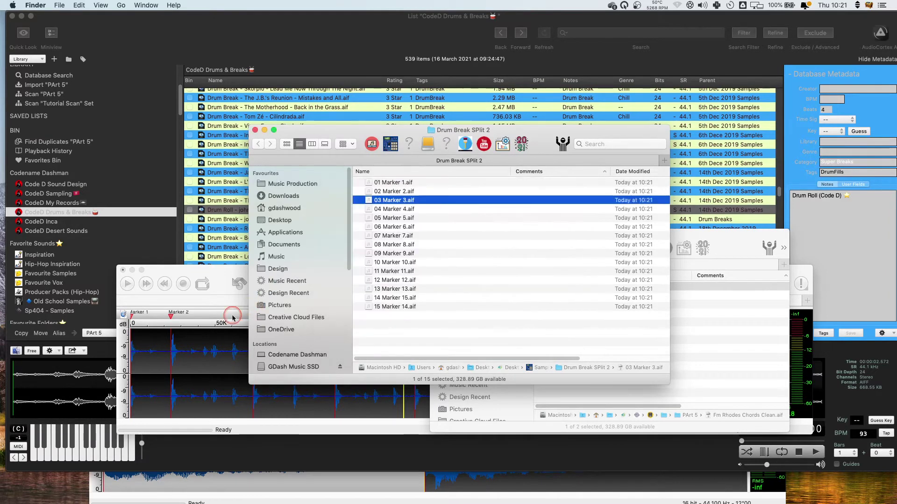
Step: Close the Drum Break SPlit 2 folder window and move the PArt 5 folder window out of the way
left_click(355, 164)
left_click_drag(293, 135, 448, 114)
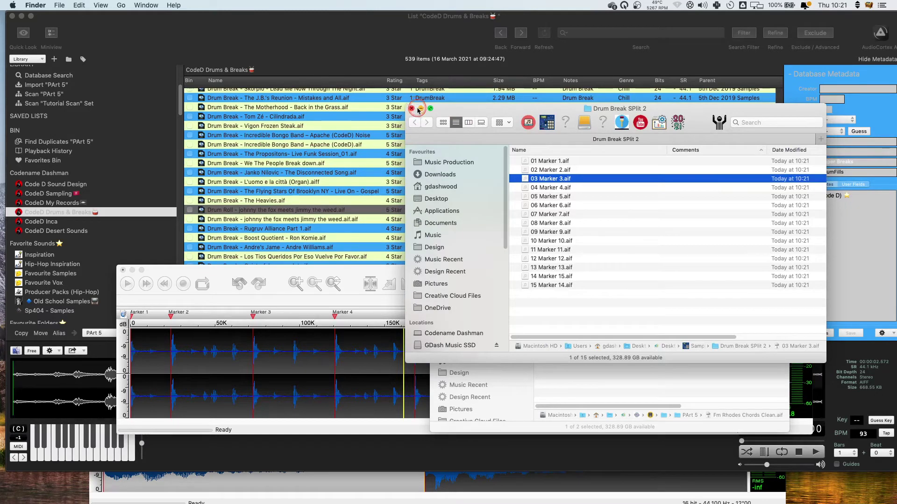
left_click_drag(470, 111, 520, 150)
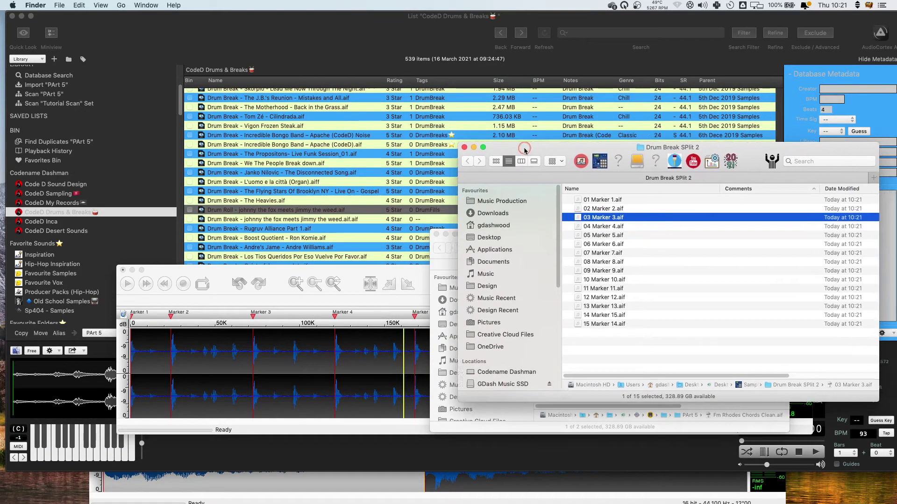
left_click(464, 148)
left_click_drag(480, 236, 539, 267)
Step: Return to the untitled recording in TwistedWave, place the cursor at sample 234845 after Marker 7, and move its window higher
left_click(433, 279)
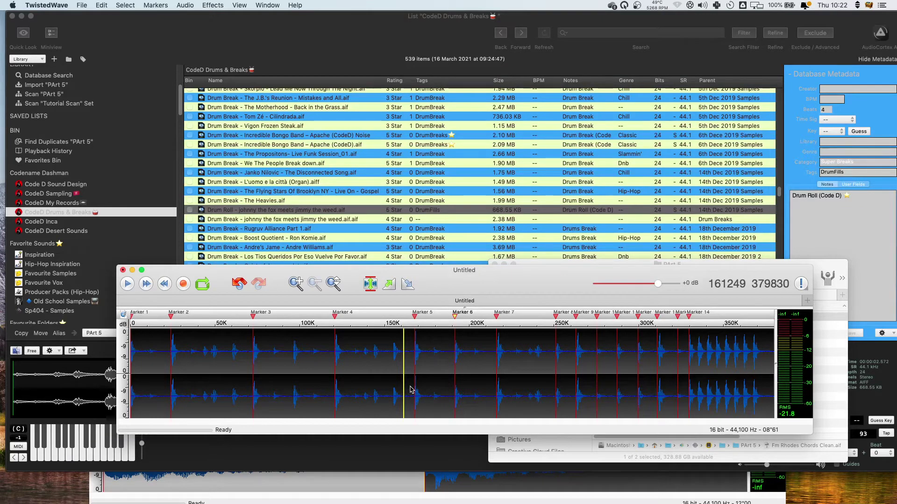
left_click(396, 354)
left_click(432, 334)
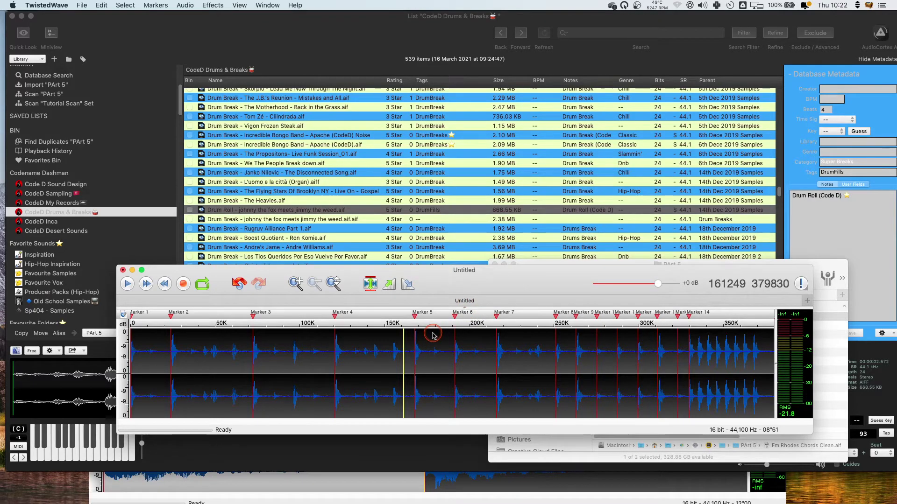
left_click_drag(486, 287, 488, 58)
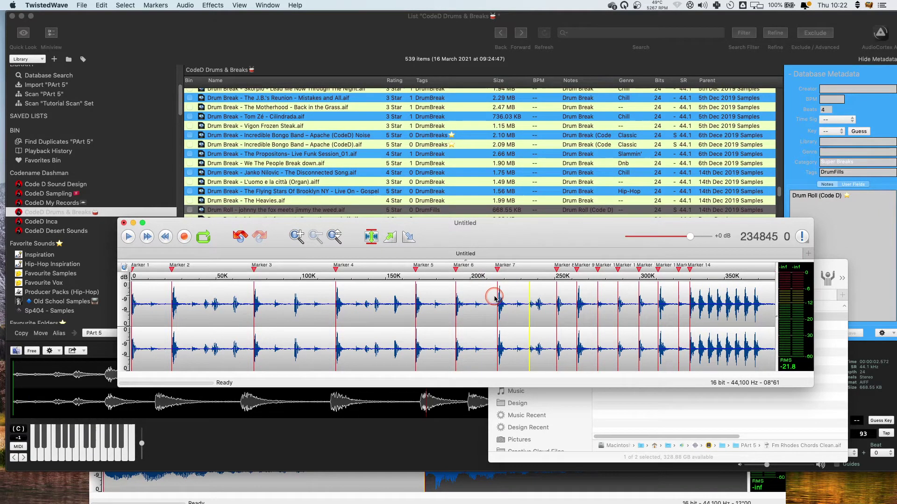
Step: Customize the TwistedWave toolbar by placing the Selection Length readout beside the cursor position readout
left_click(760, 239)
left_click(770, 235)
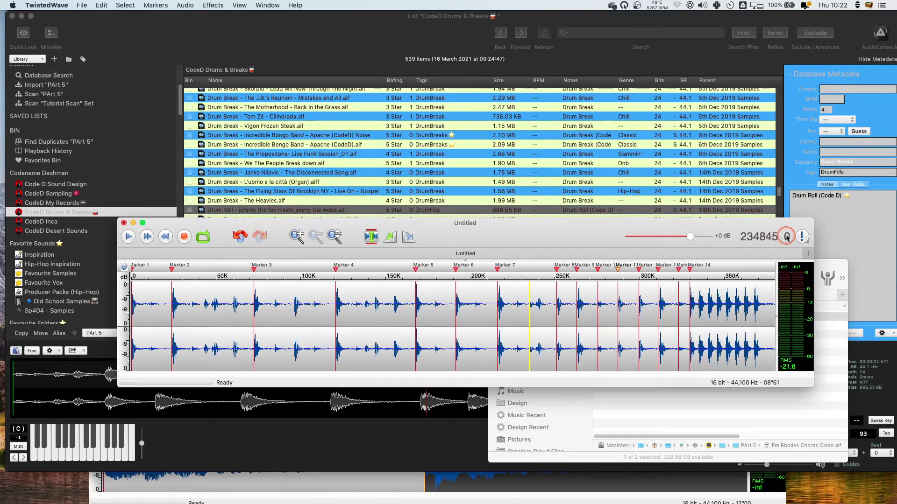
right_click(786, 237)
left_click(770, 229)
right_click(534, 226)
left_click(692, 223)
right_click(578, 233)
left_click(607, 286)
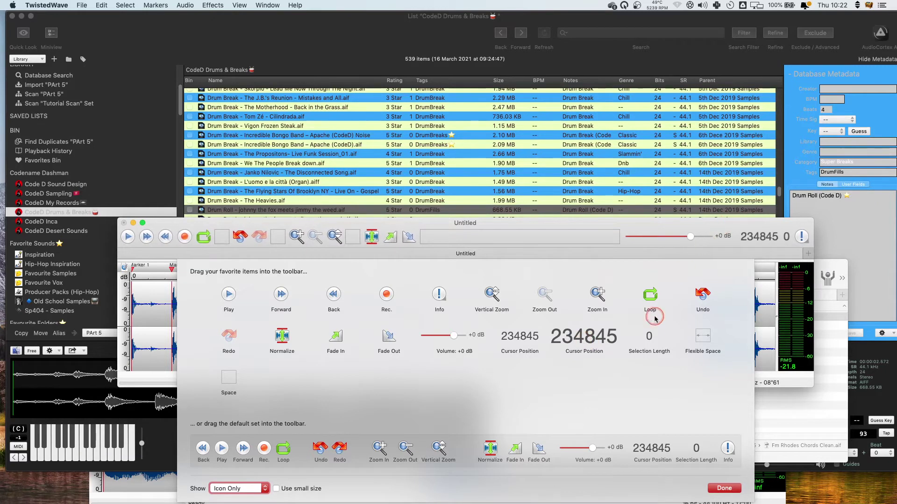
left_click_drag(650, 340, 775, 248)
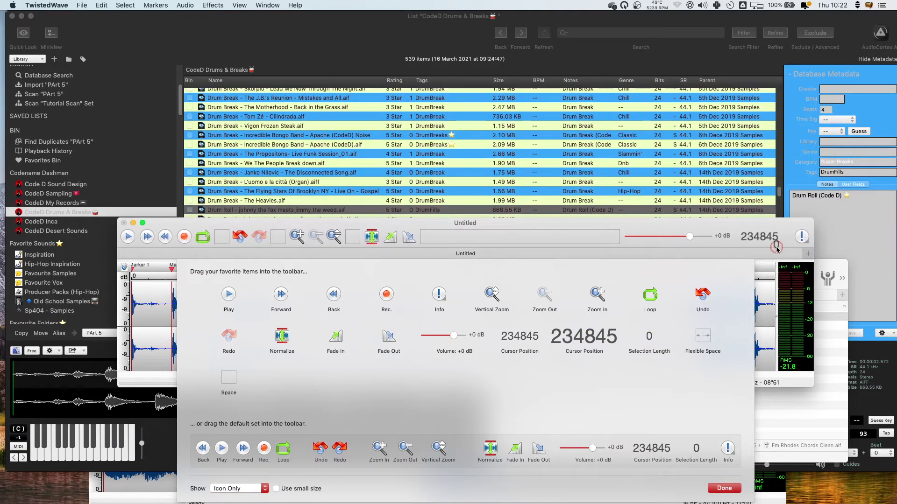
left_click(725, 488)
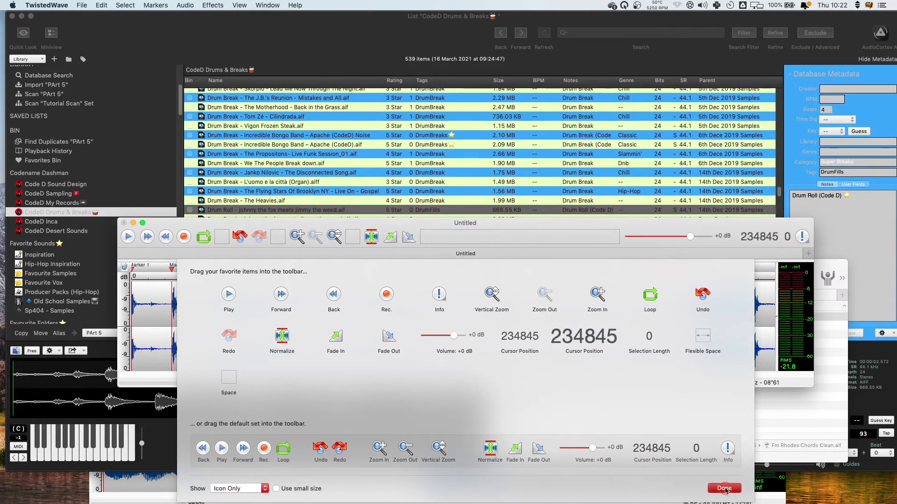
Step: Select the section between Markers 6 and 7 to read its length in the toolbar
left_click(792, 232)
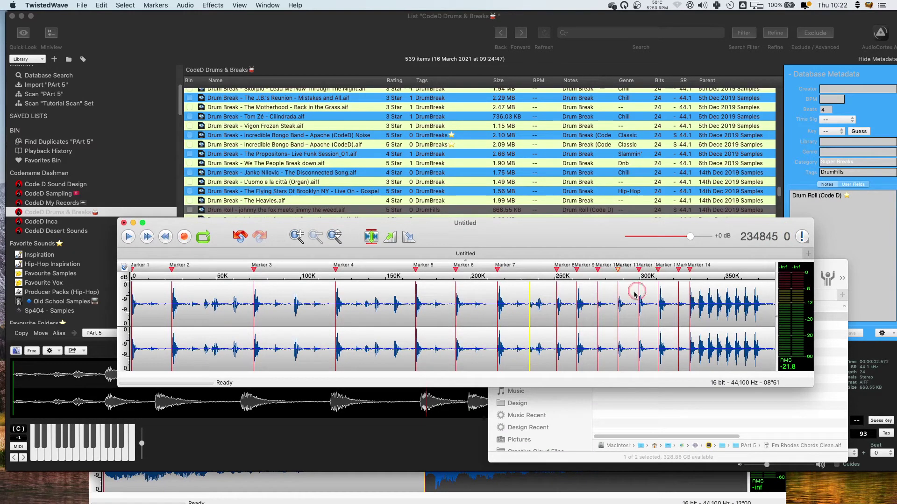
left_click(787, 237)
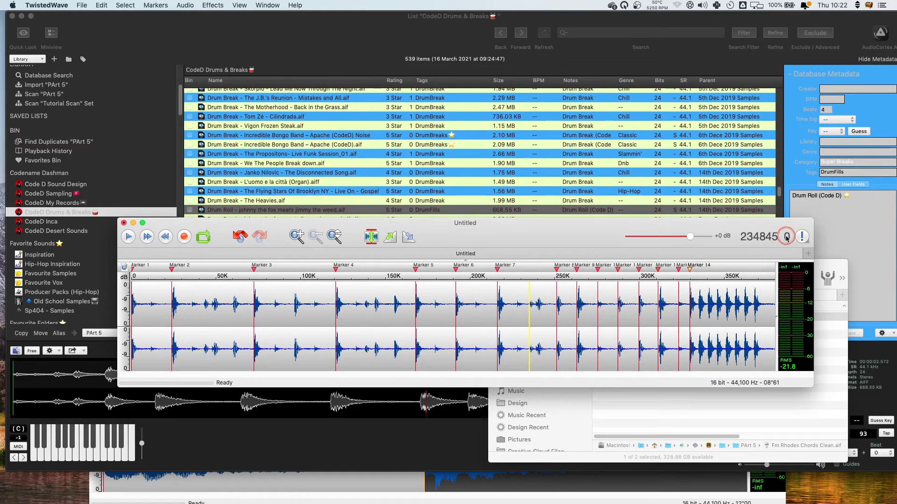
double_click(473, 309)
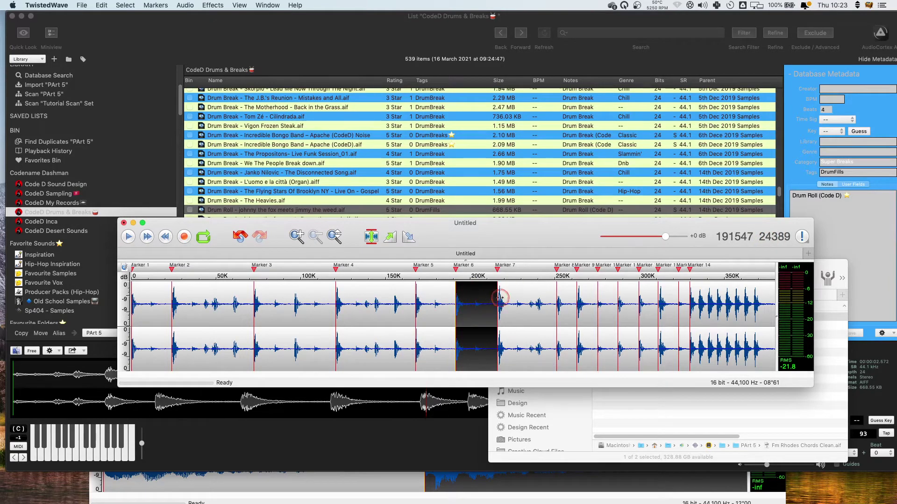
Step: Switch the cursor position readout to Time H:M:S and back to Samples
left_click(738, 243)
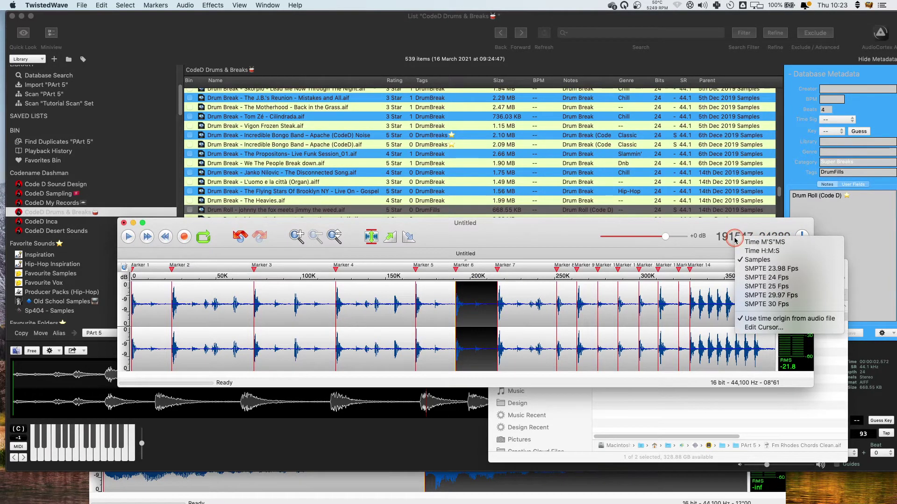
left_click(753, 252)
left_click(718, 237)
left_click(741, 253)
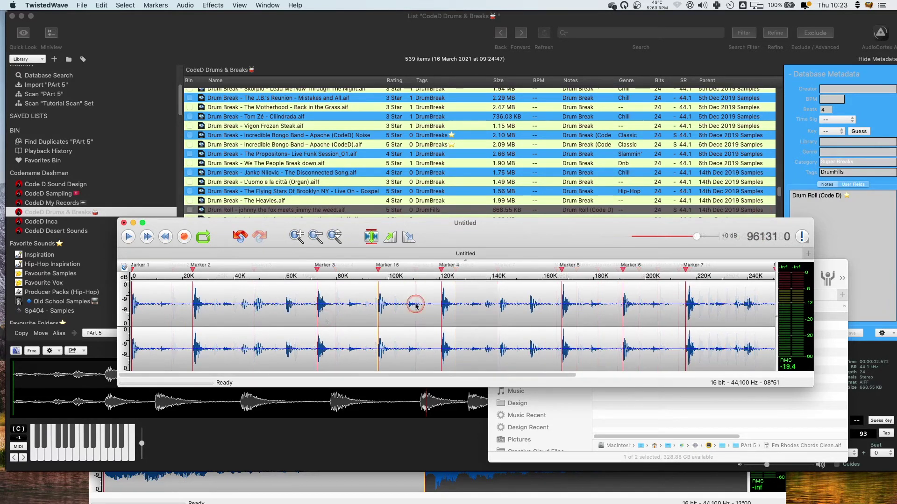
Step: Add Marker 16 at sample 96131 on the hit between Markers 3 and 4, and play the recording from its start
key("m")
key("Home")
scroll(163, 314, "up", 6)
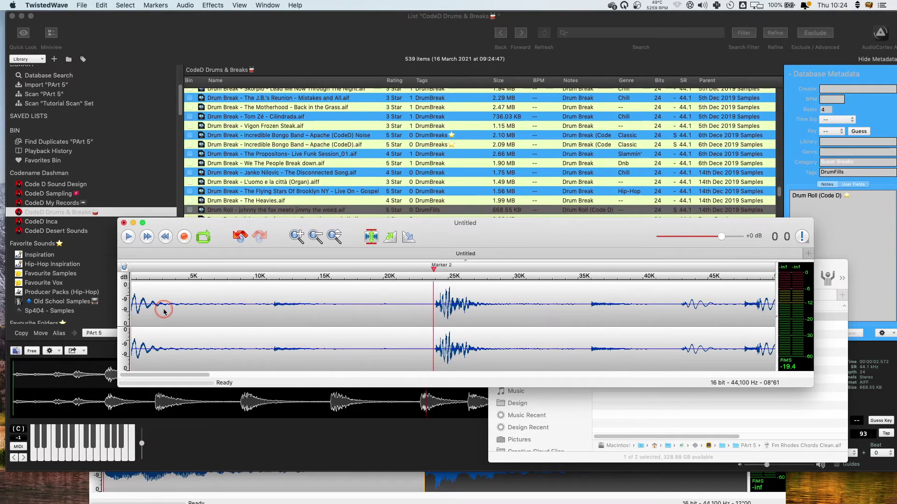
key("space")
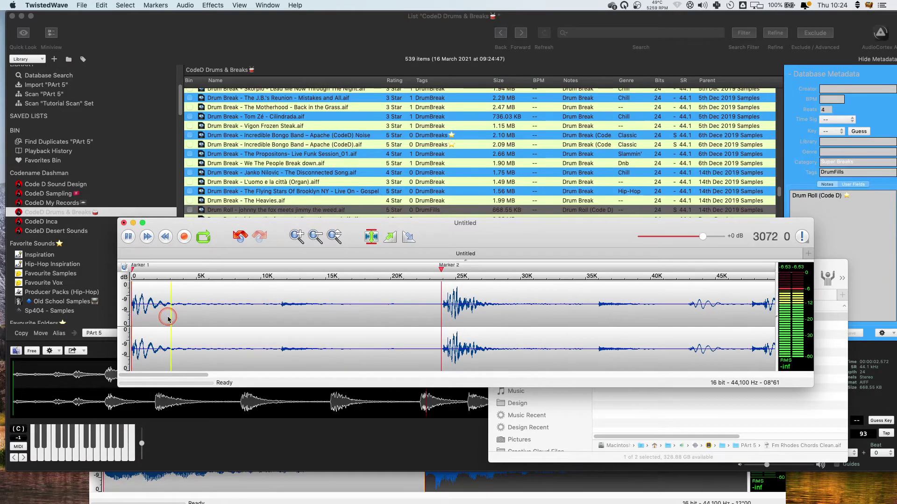
scroll(154, 314, "up", 3)
key("space")
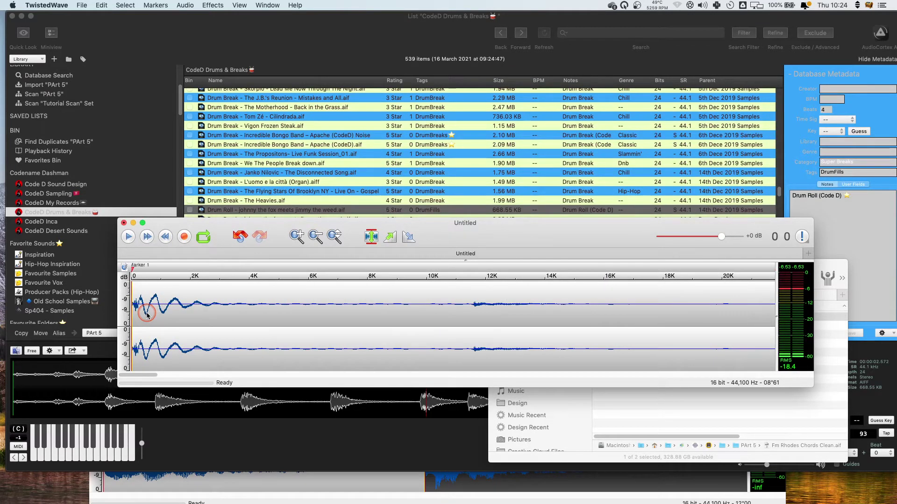
Step: Add Marker 17 at sample 11565 on the quiet hit between Markers 1 and 2
scroll(211, 315, "down", 8)
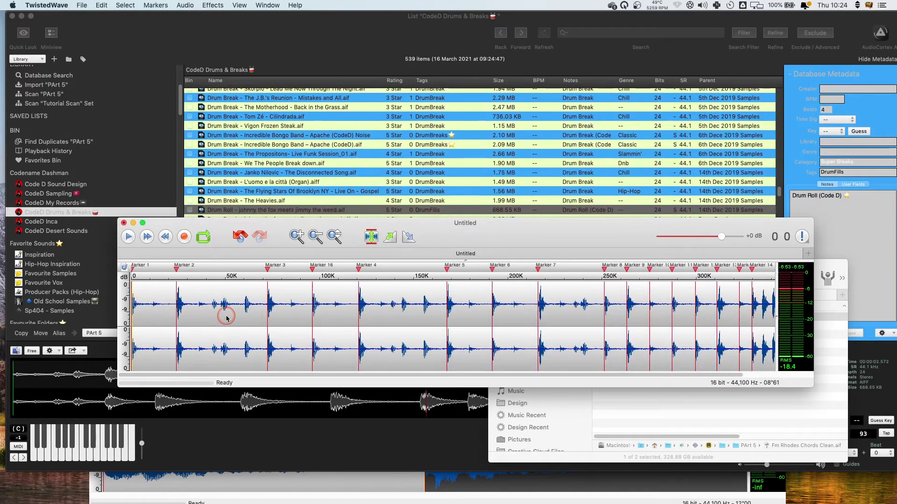
scroll(227, 315, "up", 6)
key("space")
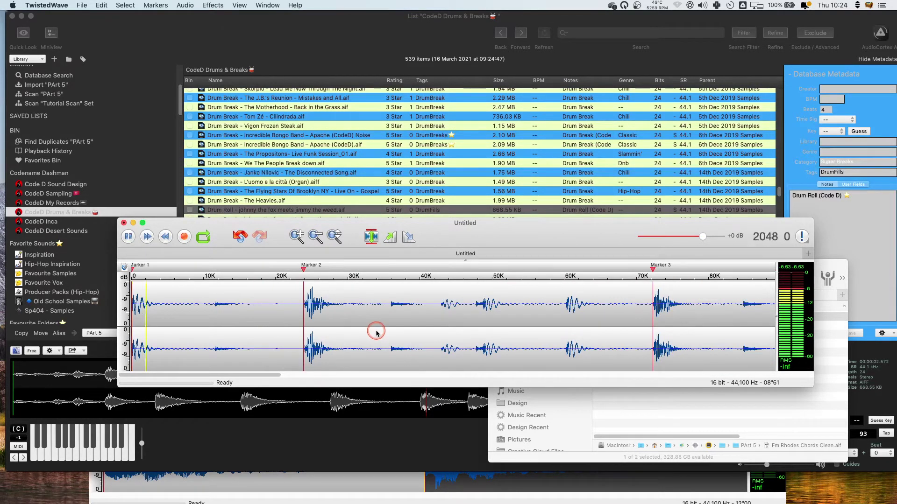
left_click(563, 310)
left_click(202, 311)
left_click(215, 315)
scroll(211, 317, "down", 3)
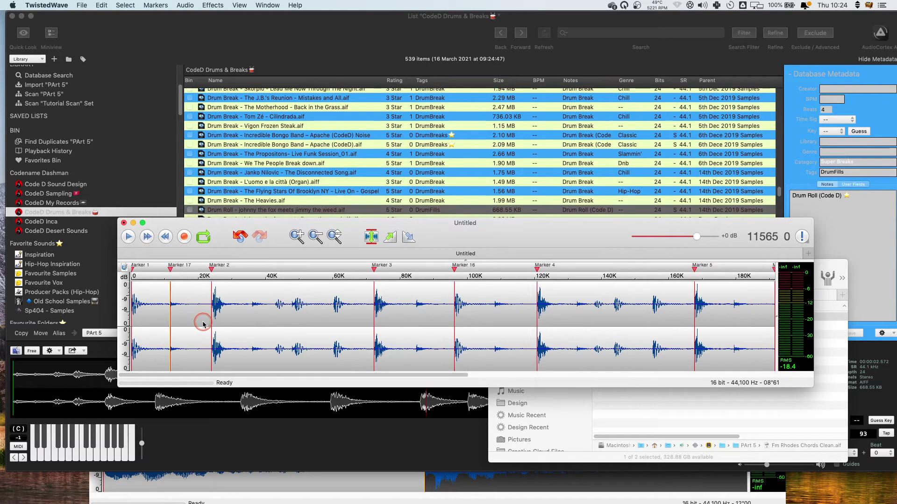
Step: Select the section from Marker 1 to Marker 17 and check its size in the Selection Editor
left_click(142, 302, "shift")
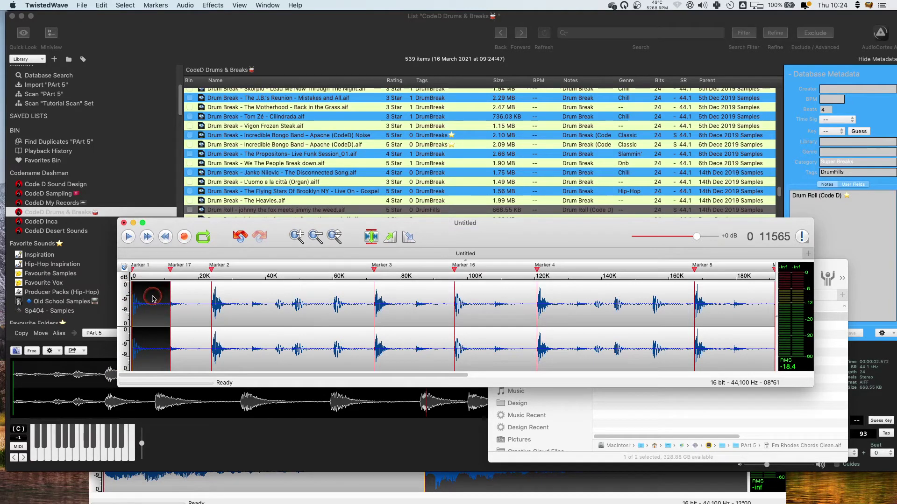
left_click(775, 240)
double_click(542, 192)
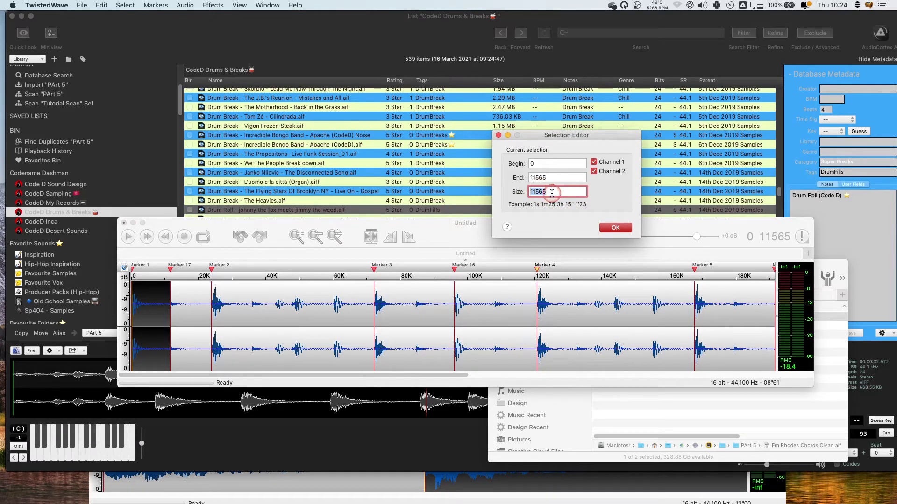
left_click(612, 226)
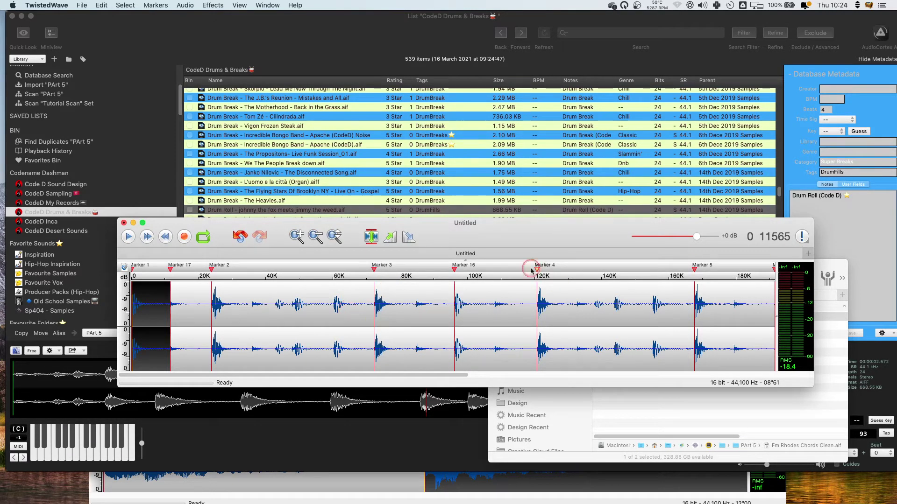
Step: Copy the size value of the Marker 1 to Marker 17 selection from the Selection Editor
left_click(775, 239)
double_click(569, 194)
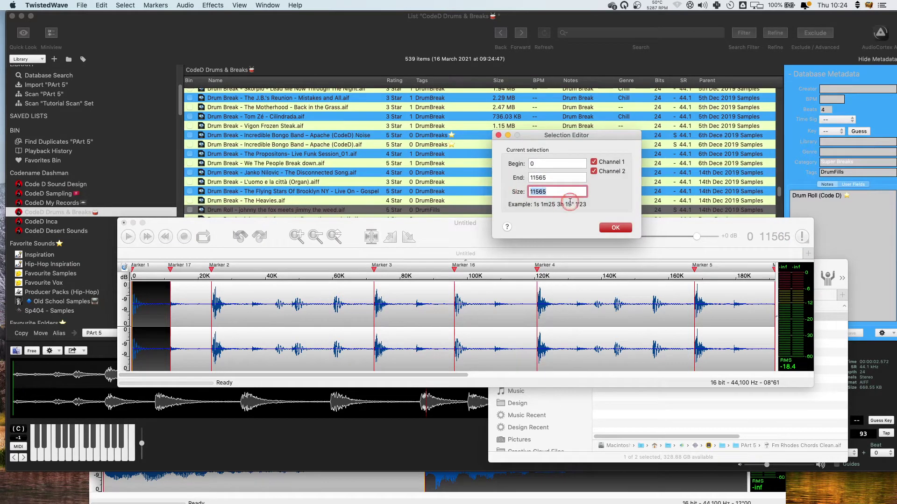
left_click(615, 227)
Step: Add Marker 18 at sample 108163 on the quiet hit between Markers 16 and 4
left_click(450, 311)
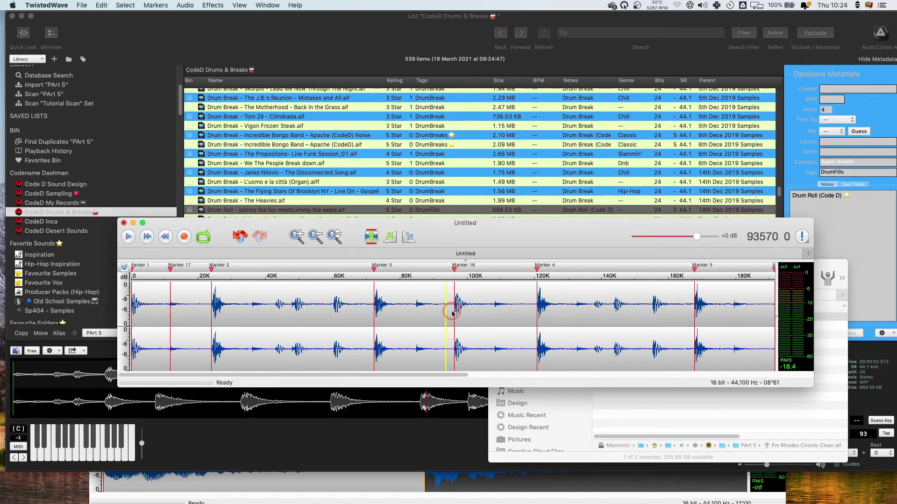
left_click(490, 314)
key("m")
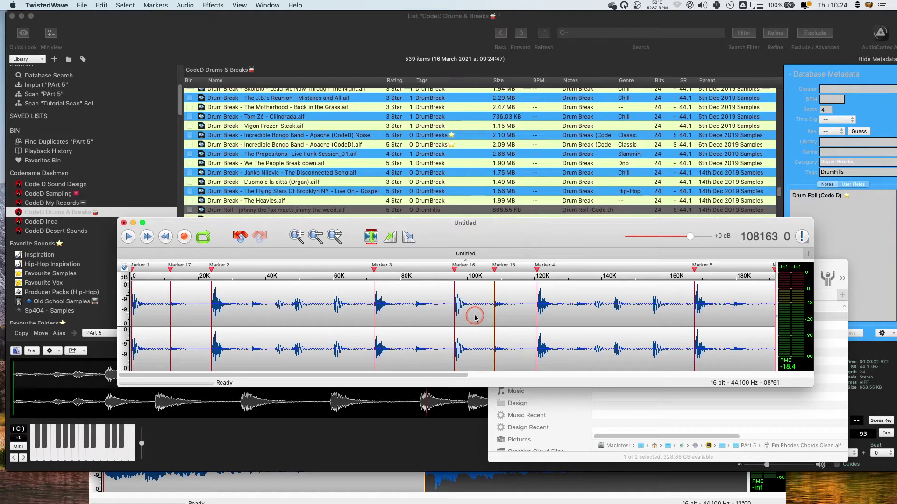
Step: Select the section from Marker 16 to Marker 18 and set the selection size to 11565 samples
double_click(481, 313)
left_click(798, 251)
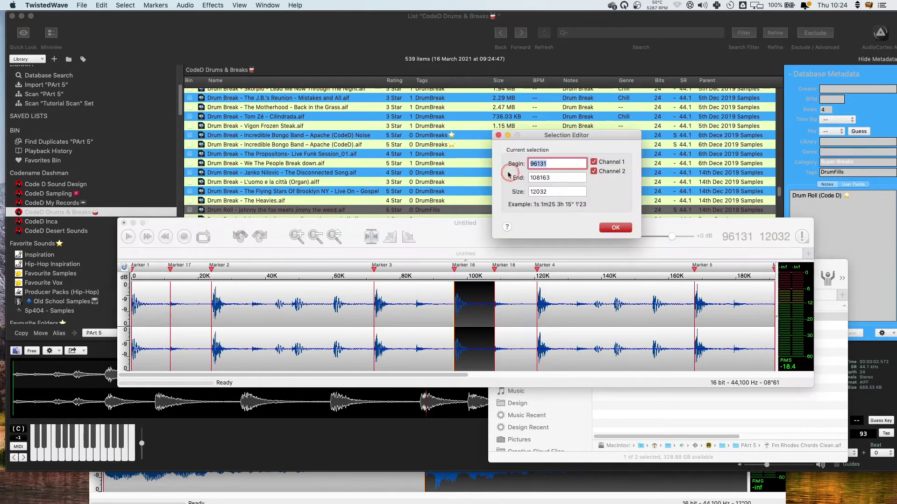
left_click(552, 192)
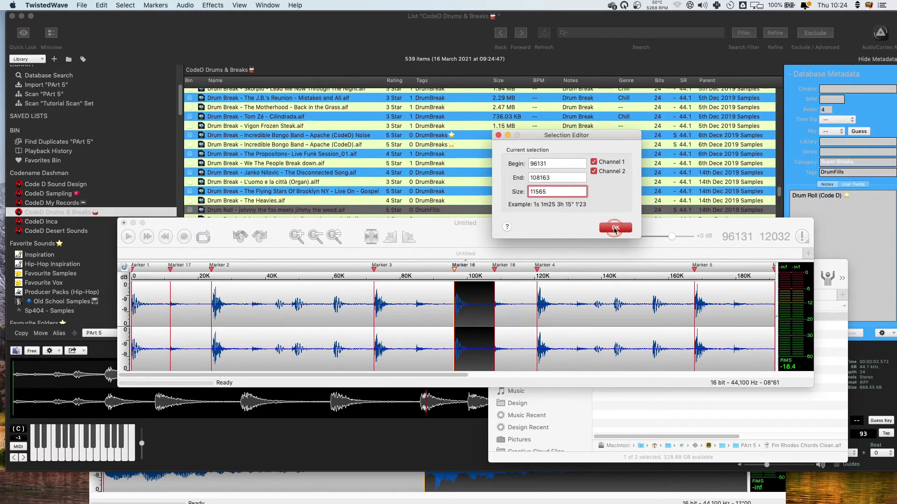
left_click(615, 229)
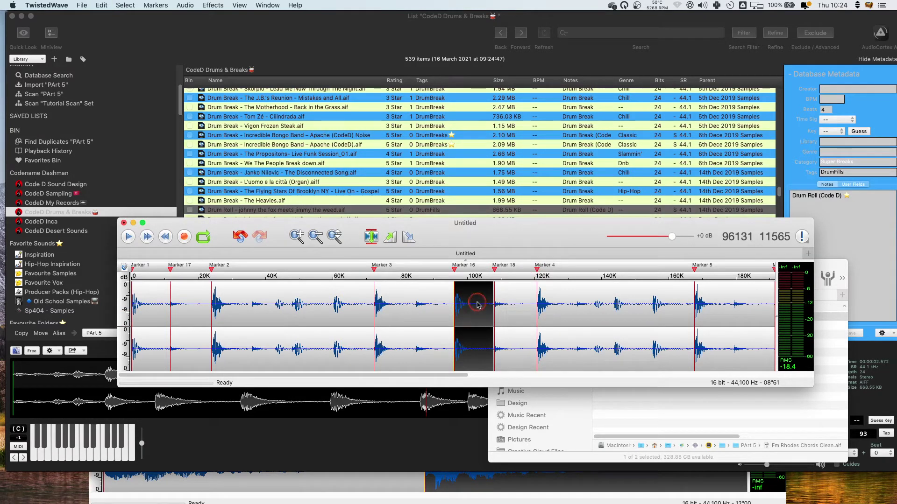
Step: Replace the section between Marker 1 and Marker 17 with a copy of the 11565-sample section starting at Marker 16
double_click(154, 320)
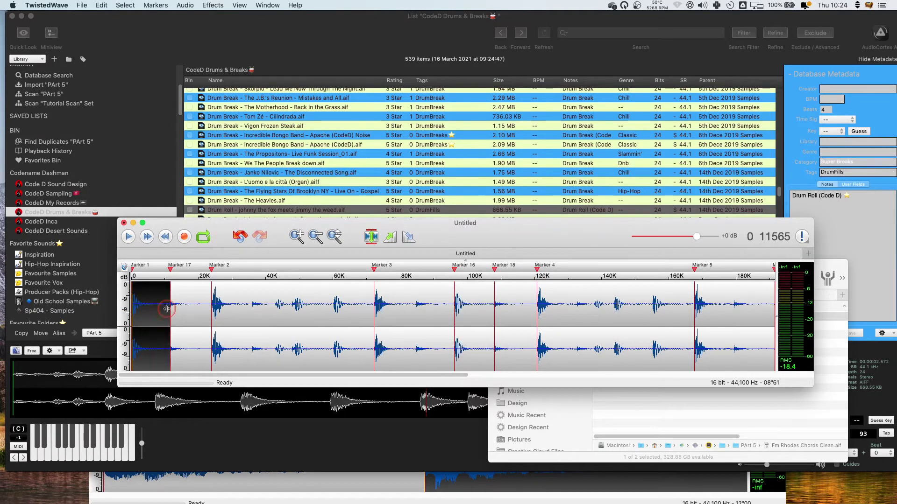
key("super+v")
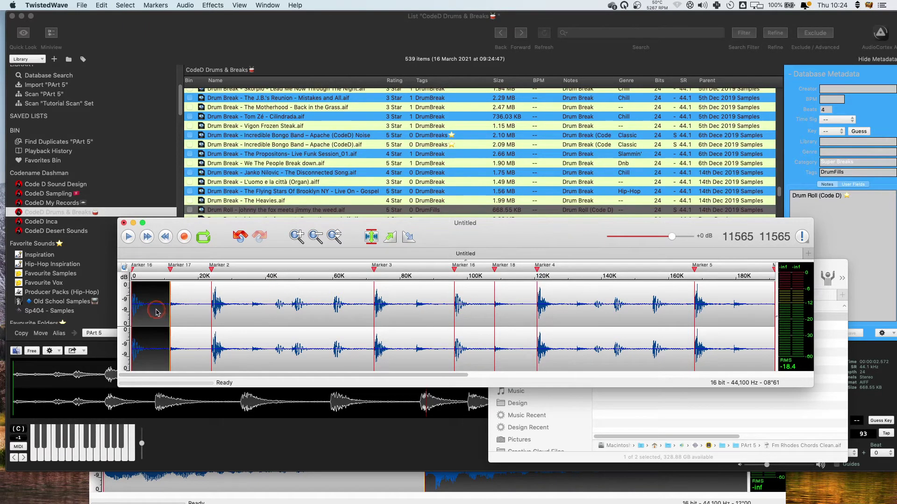
left_click(191, 309)
left_click(145, 312)
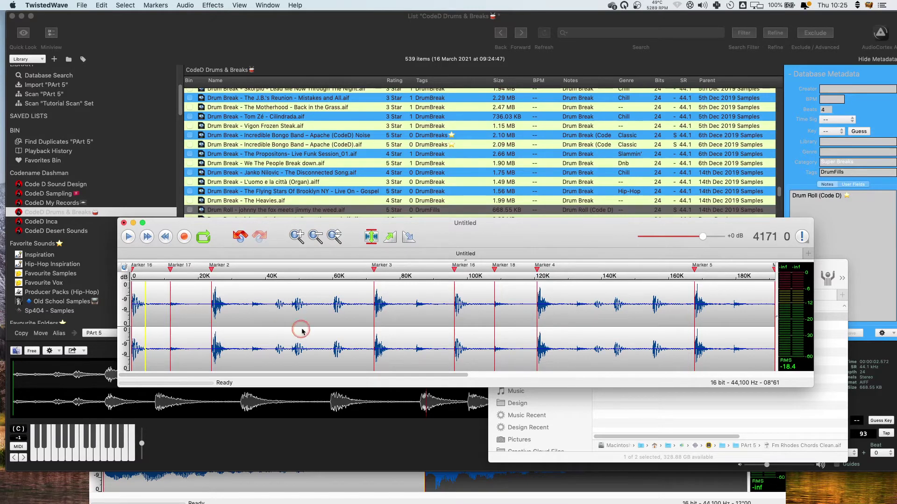
Step: Copy a quiet section of about 2728 samples just before Marker 2 and paste it at the start of the recording
key("Return")
mouse_move(212, 313)
left_mouse_down()
mouse_move(195, 314)
mouse_move(203, 313)
left_mouse_up()
left_click(196, 314)
key("Return")
key("super+v")
Step: Play the opening of the recording from several points up to the first Marker 16 to check the pasted gap
left_click(156, 317)
key("space")
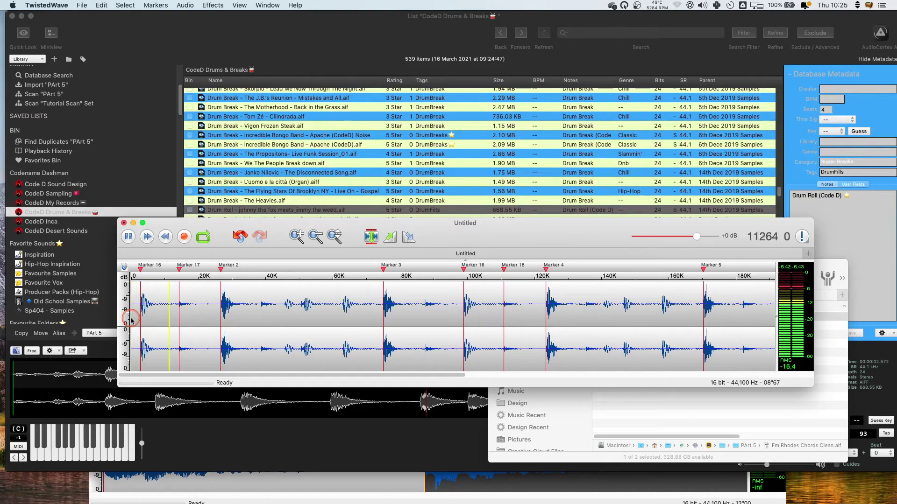
key("space")
left_click(131, 320)
left_click(133, 319)
left_click(138, 321)
key("space")
key("space")
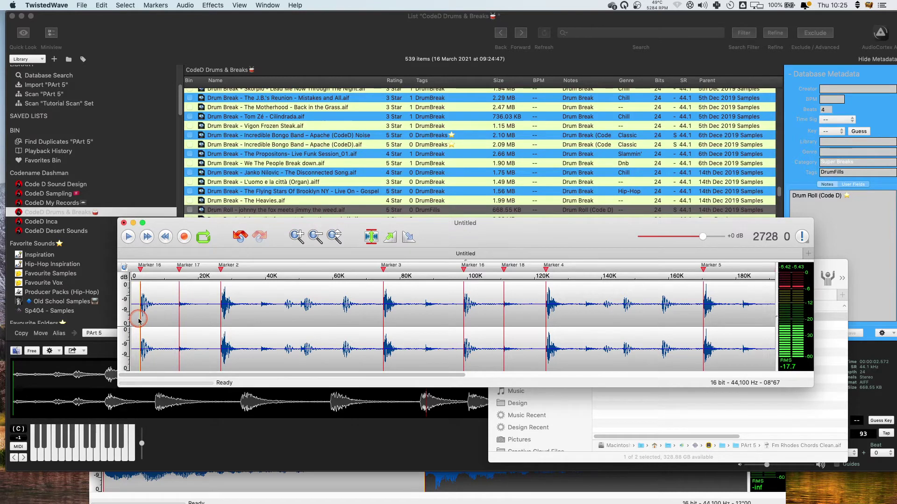
scroll(131, 318, "up", 5)
scroll(197, 319, "up", 8)
scroll(283, 316, "down", 6)
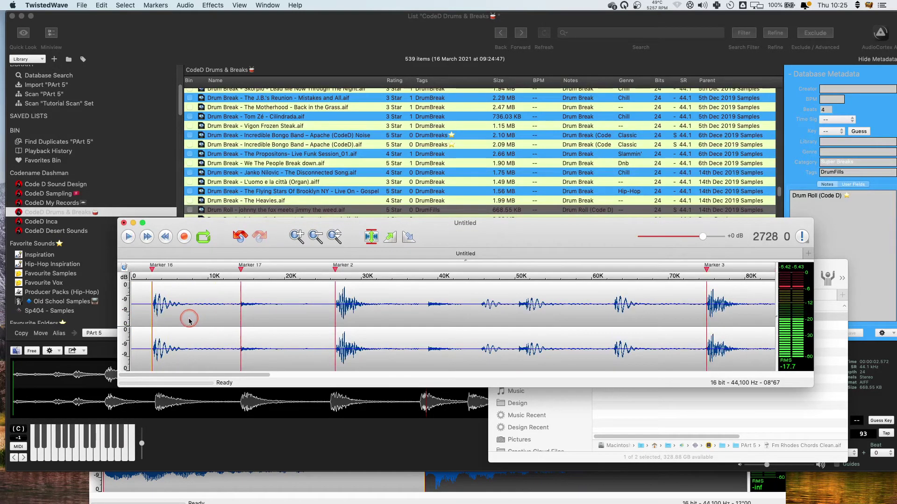
left_click(133, 321)
key("space")
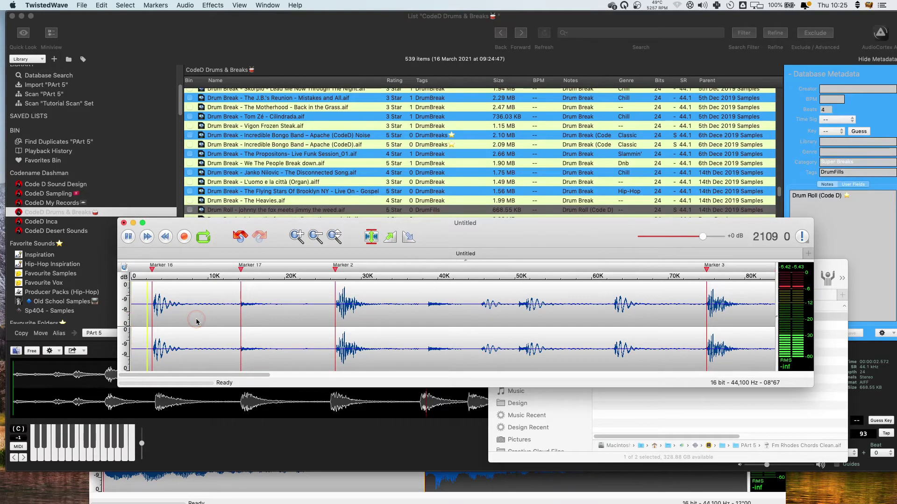
key("space")
key("space")
key("space")
left_click(146, 316)
left_click(151, 315)
key("space")
key("space")
Step: Copy the 3195-sample section just before Marker 2 and paste it at the beginning of the recording
scroll(220, 318, "down", 3)
left_click_drag(208, 309, 200, 308)
scroll(176, 306, "up", 5)
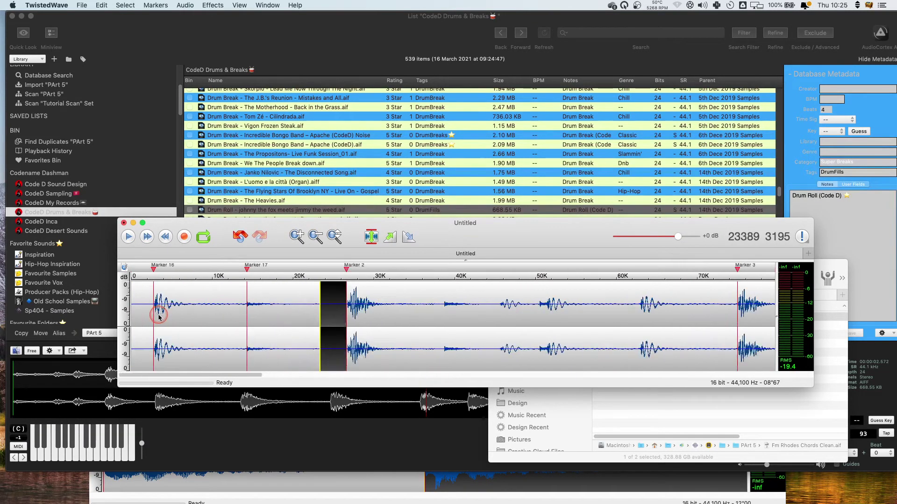
key("super+plus")
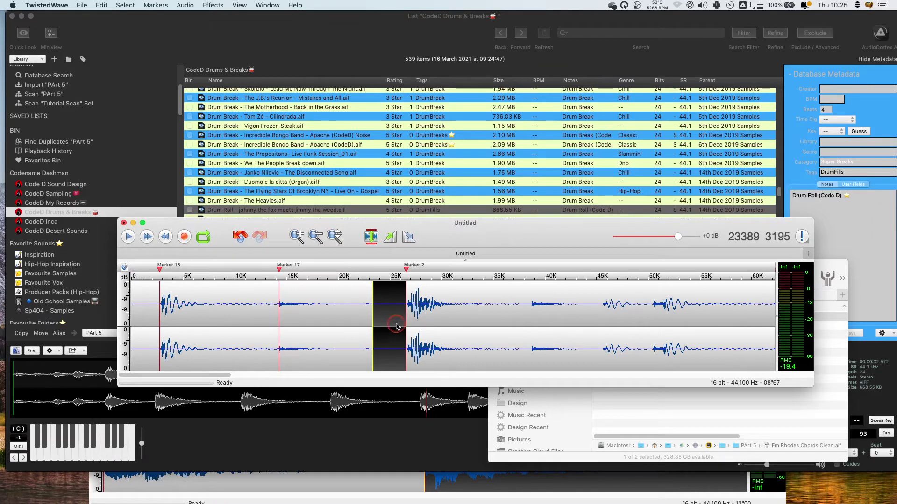
left_click(137, 314)
key("super+v")
Step: Select the first 4971 samples of the recording and apply the Silence effect to them
left_click_drag(173, 309, 183, 309)
left_click(212, 5)
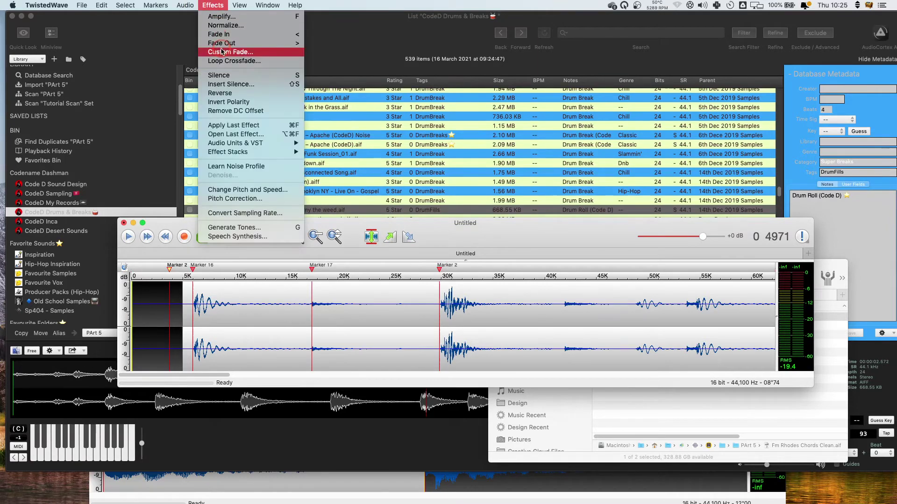
left_click(219, 75)
left_click(182, 326)
Step: Play the recording from sample 2531 and from sample 4864, just before the first Marker 16, to check the silenced intro
left_click(157, 316)
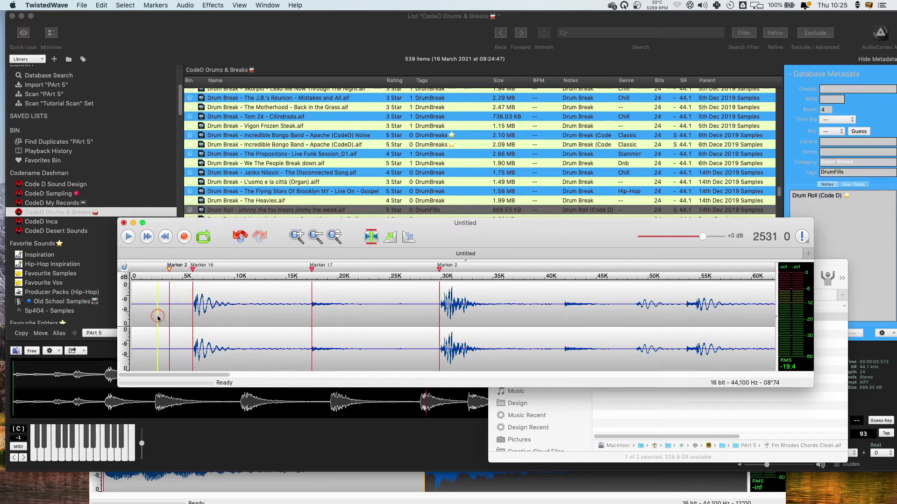
key("space")
key("space")
key("space")
key("space")
scroll(205, 331, "down", 4)
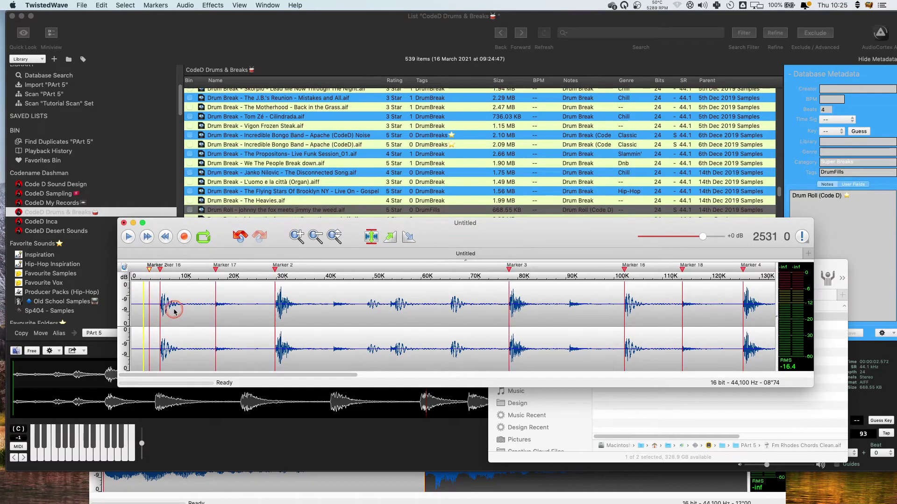
left_click(155, 306)
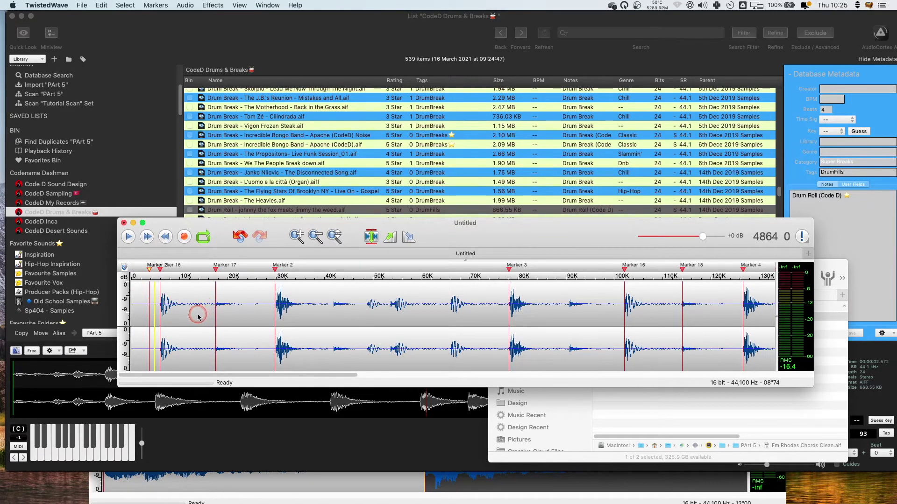
scroll(203, 327, "down", 2)
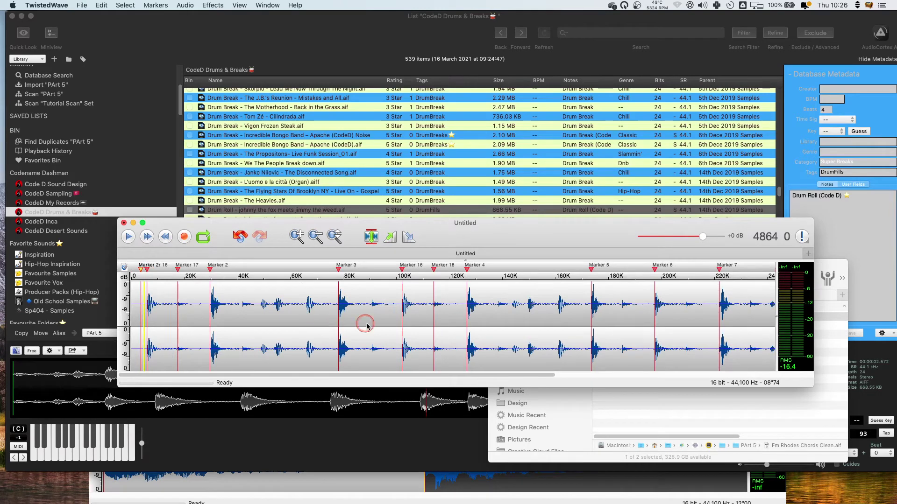
key("space")
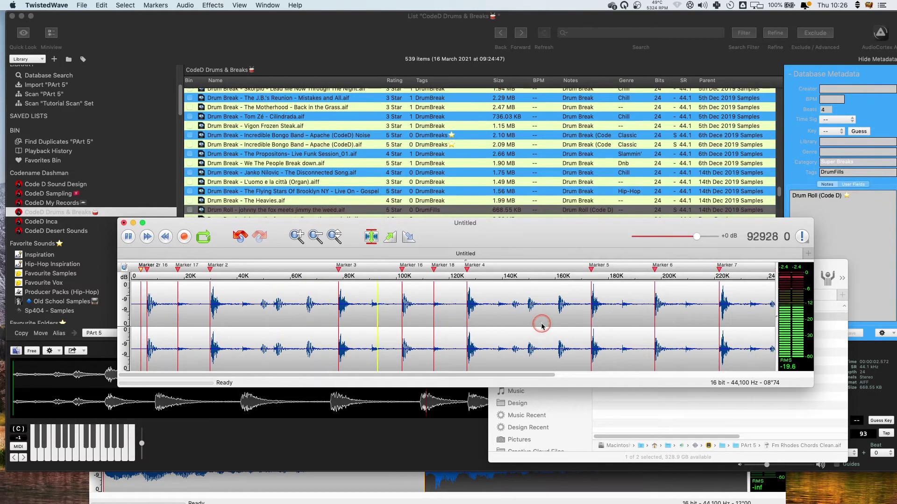
key("space")
scroll(511, 317, "down", 1)
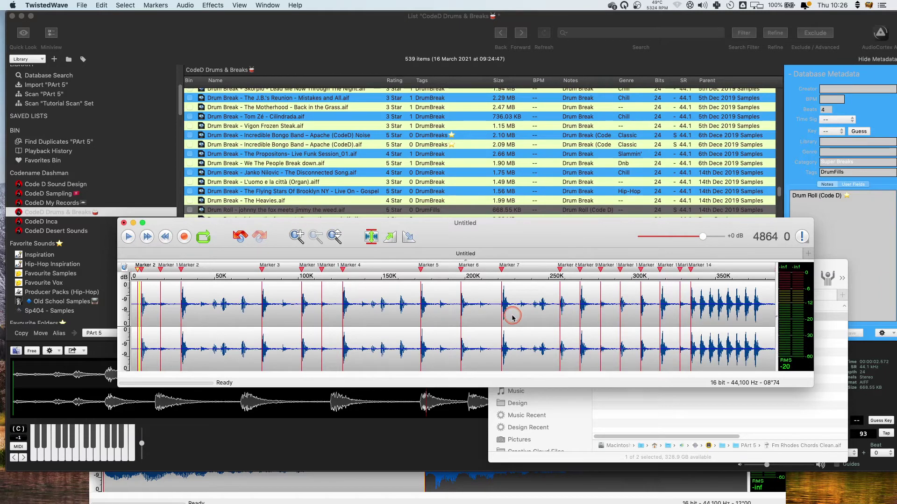
key("super+m")
left_click(212, 6)
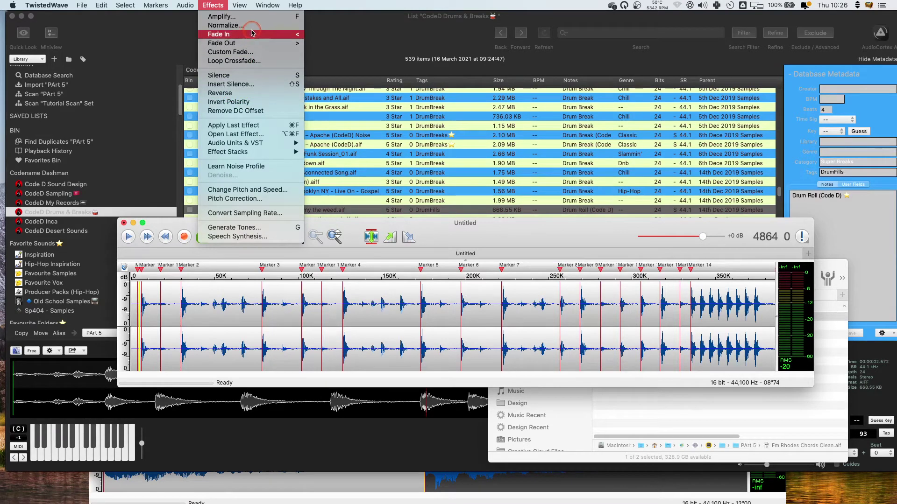
left_click(567, 274)
left_click(577, 315)
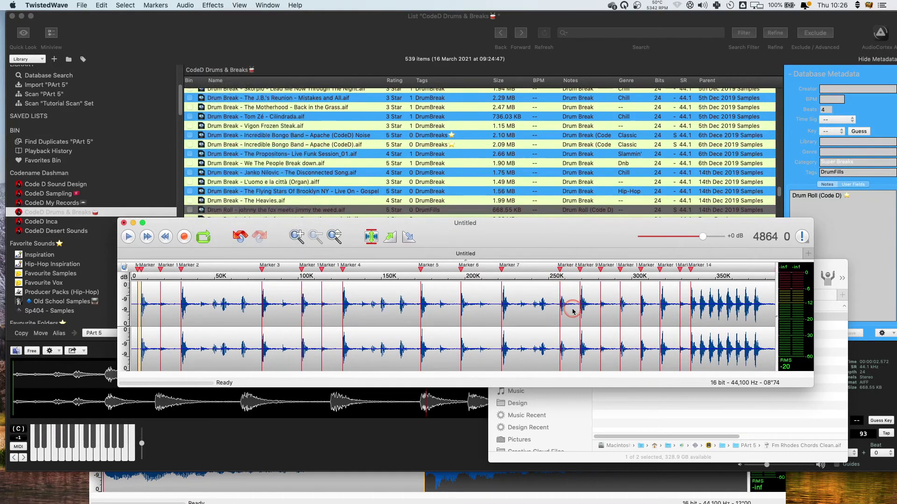
Step: Select the section between Markers 8 and 9, then the section after Marker 14, and play the recording there
double_click(572, 312)
left_click(435, 253)
left_click(590, 315)
double_click(713, 312)
left_click(428, 245)
left_click(411, 239)
key("space")
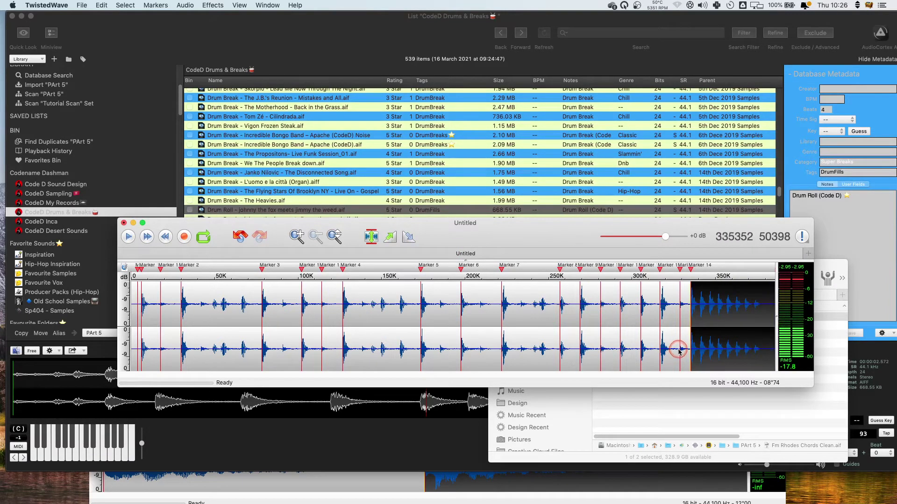
left_click(628, 324)
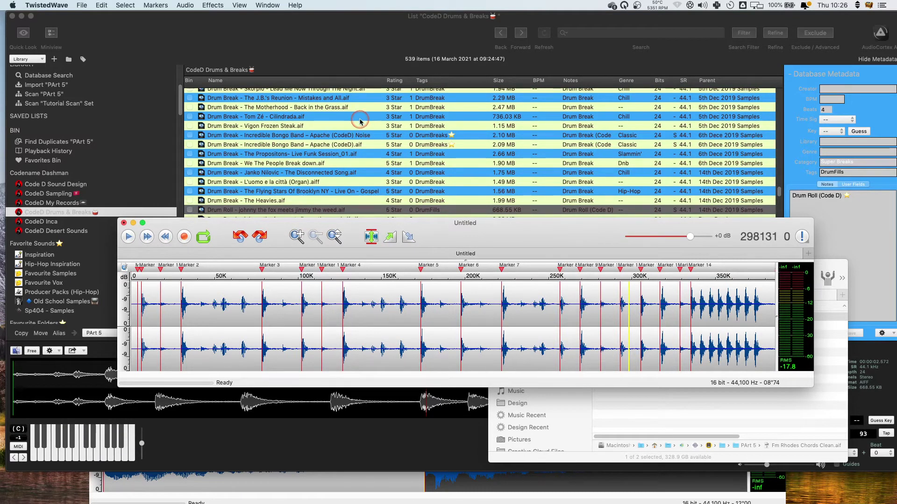
left_click(211, 5)
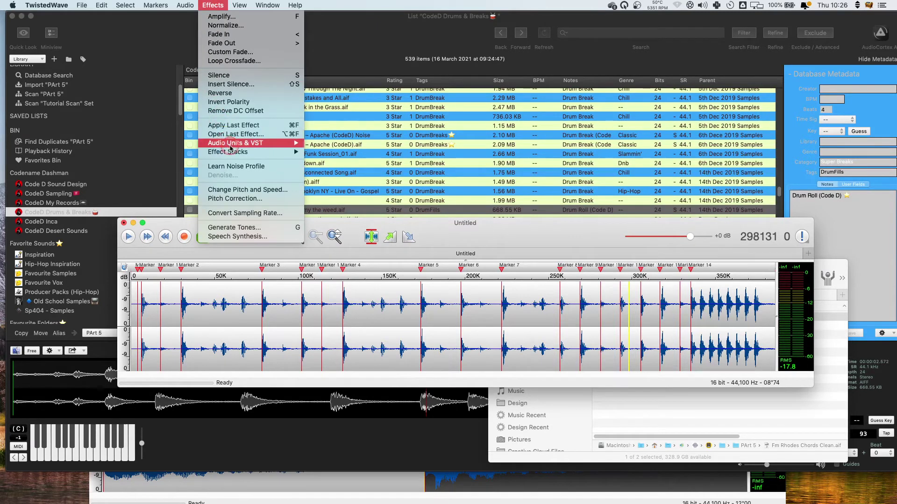
mouse_move(261, 143)
left_click(460, 32)
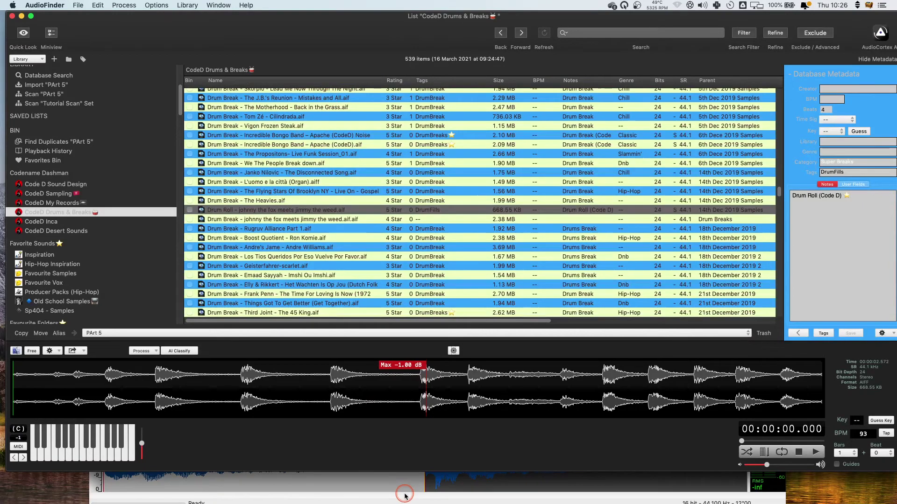
left_click(405, 496)
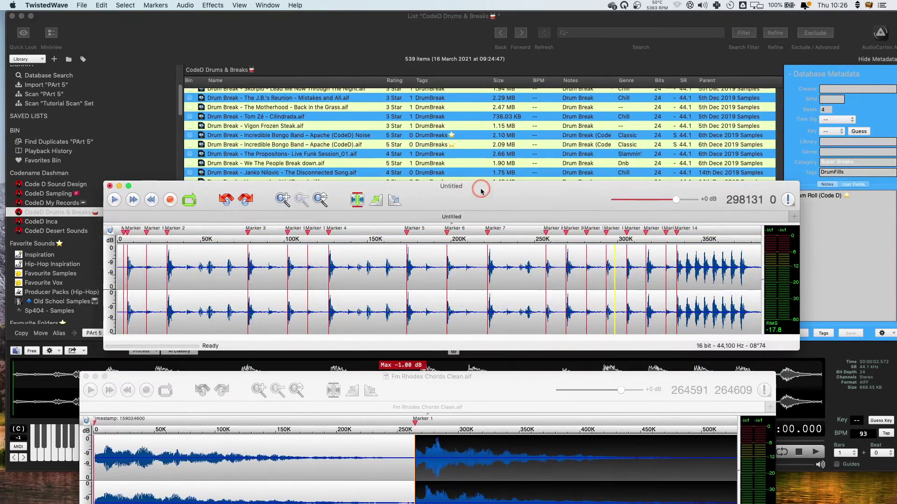
Step: Open the Drum Bus Processing 4 effect stack for the untitled drum recording
left_click(213, 5)
mouse_move(297, 155)
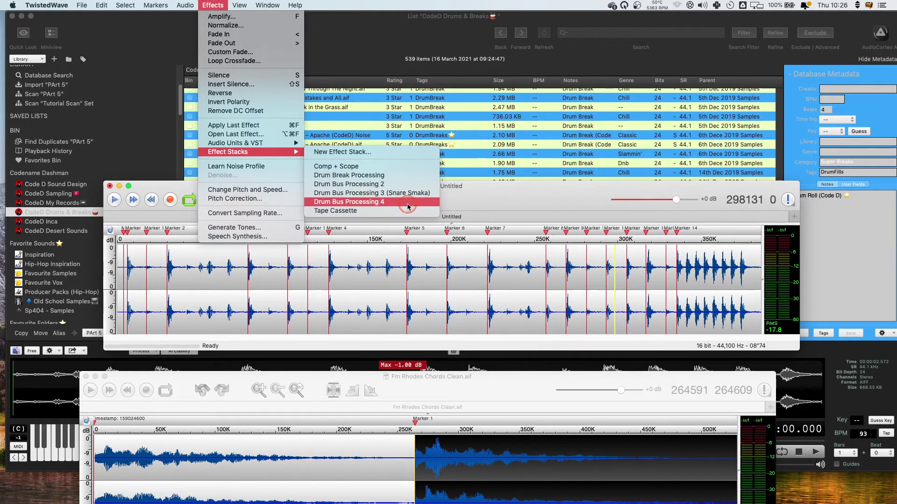
left_click(371, 201)
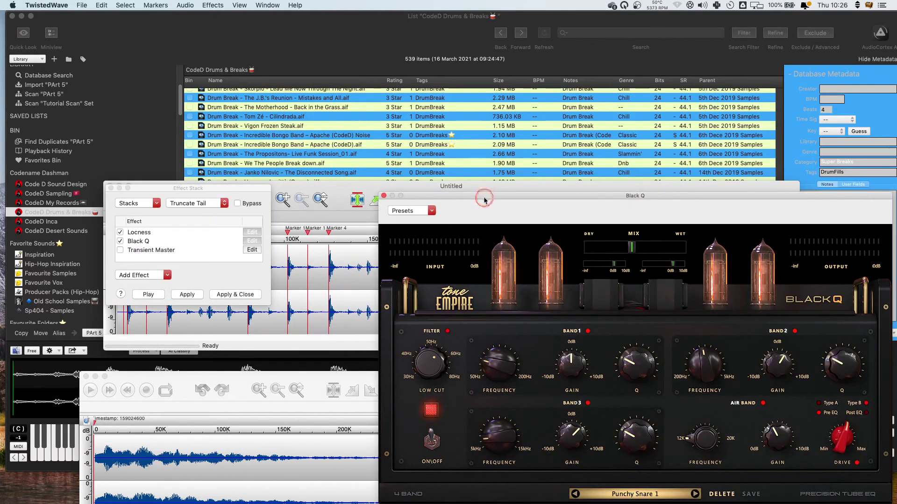
Step: Arrange the Effect Stack, Black Q and recording windows so the waveform is uncovered, and place the cursor at sample 184477
mouse_move(483, 200)
left_mouse_down()
mouse_move(502, 133)
mouse_move(461, 110)
mouse_move(458, 165)
mouse_move(489, 201)
left_mouse_up()
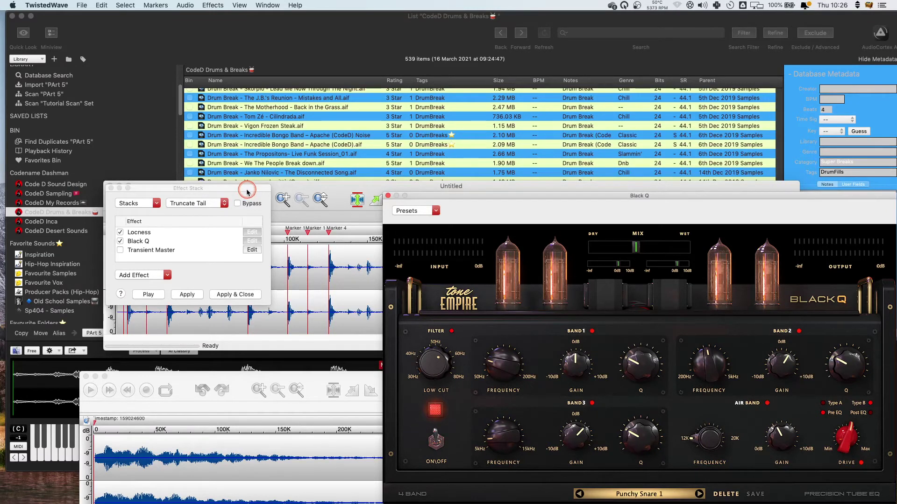
left_click_drag(247, 193, 254, 194)
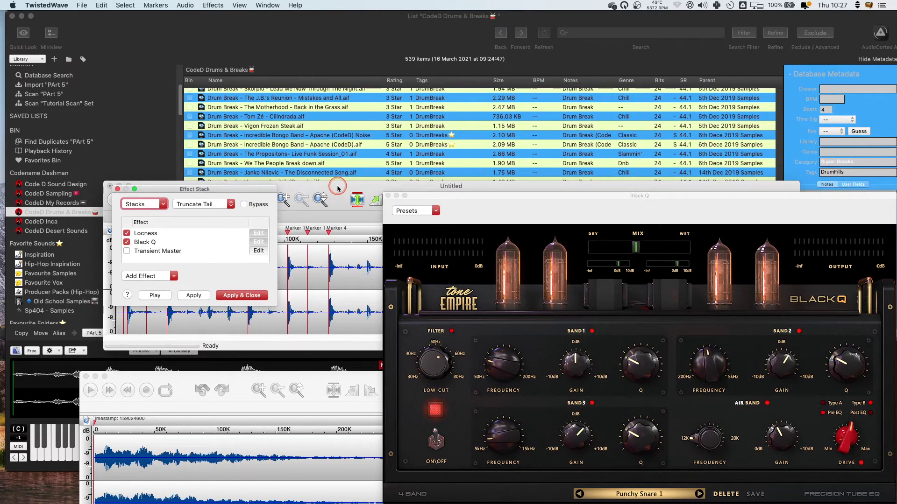
left_click_drag(361, 189, 383, 54)
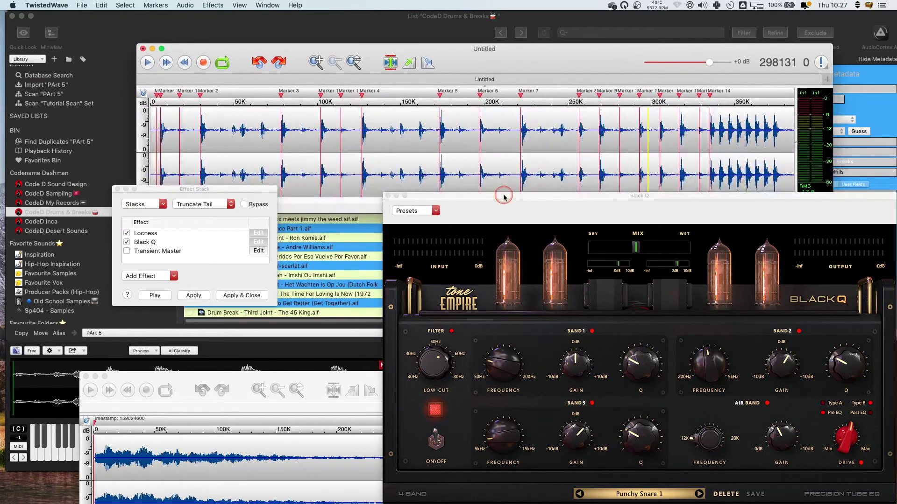
left_click_drag(503, 197, 512, 280)
mouse_move(493, 69)
left_mouse_down()
mouse_move(483, 69)
mouse_move(490, 66)
left_mouse_up()
left_click(455, 136)
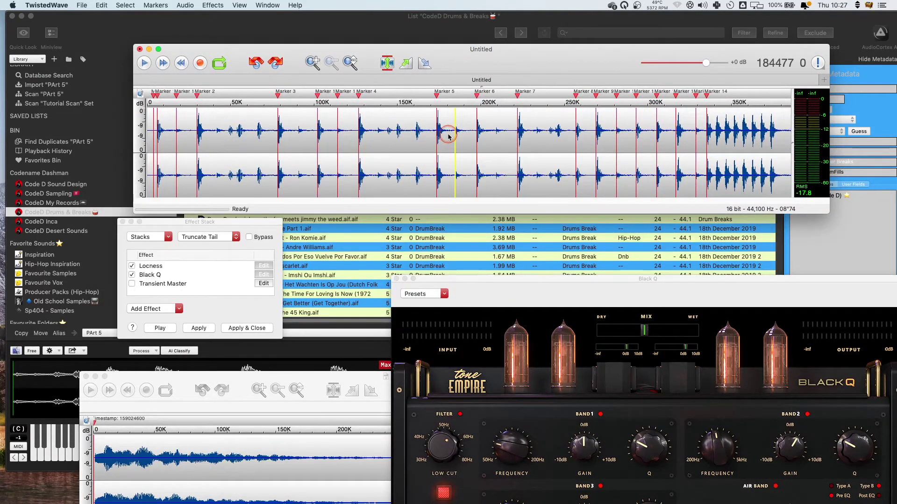
Step: Select the entire untitled recording and preview the Locness and Black Q effect stack on it
key("super+a")
left_click(211, 268)
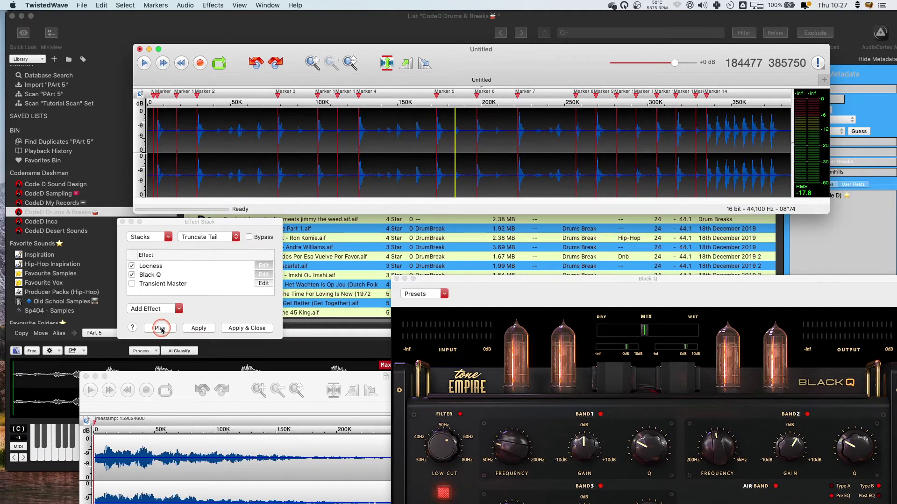
left_click(160, 328)
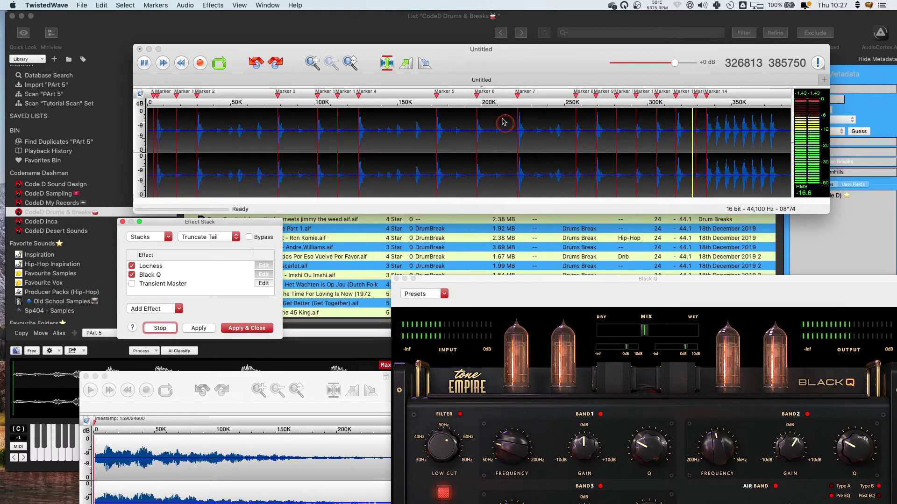
left_click(454, 129)
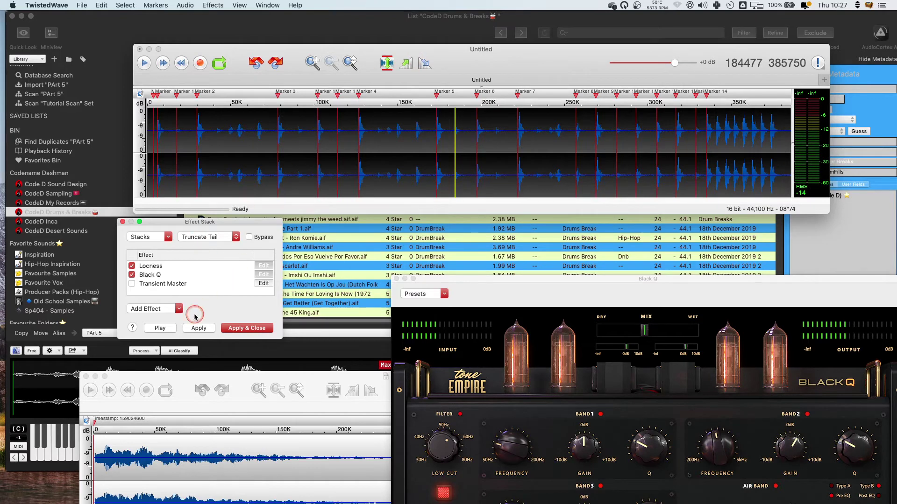
Step: Play the recording while switching the effect stack's Bypass on and off to compare the processed and original sound
key("space")
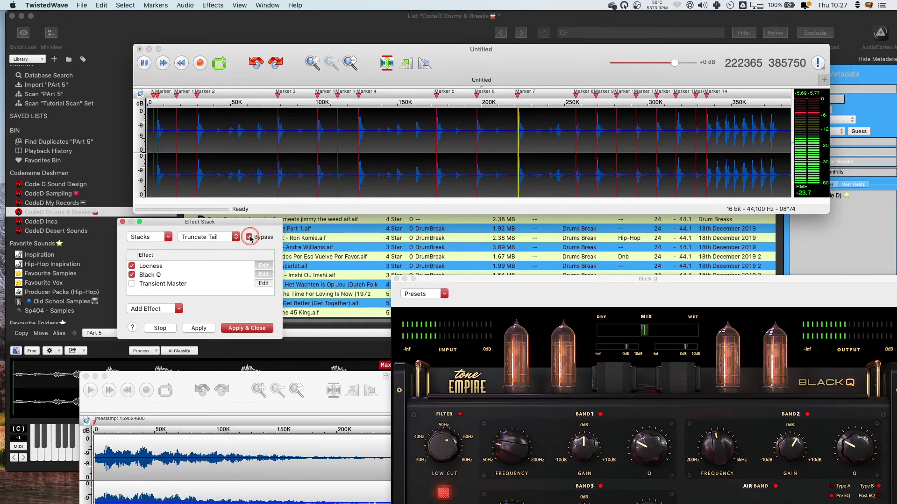
key("space")
key("space")
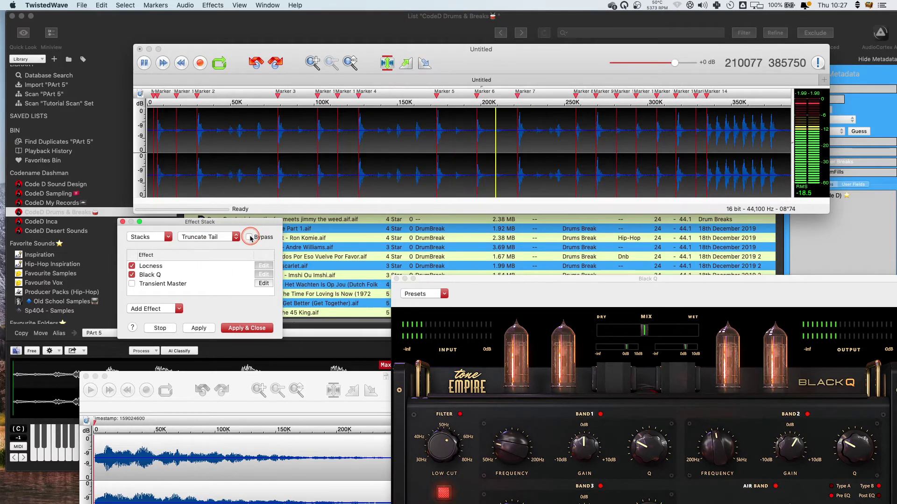
left_click(249, 237)
left_click(249, 236)
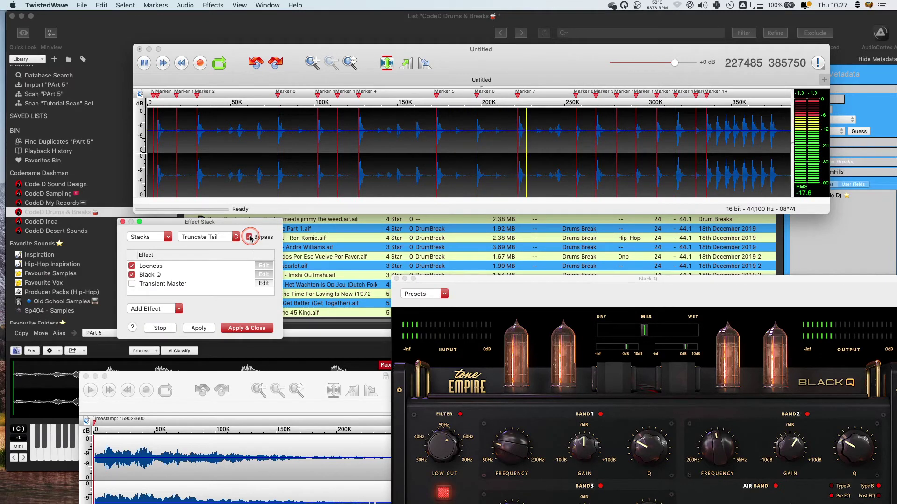
key("space")
Step: Apply the Locness and Black Q stack to the whole recording and close the Effect Stack
left_click(145, 237)
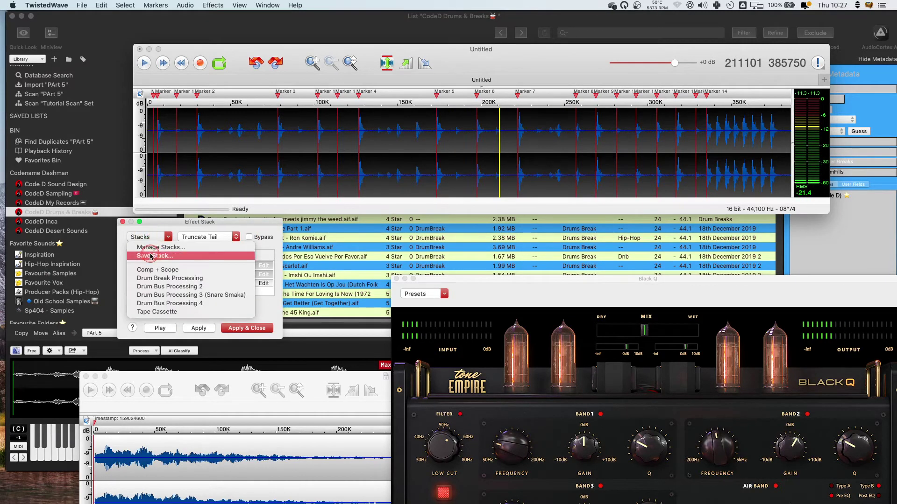
left_click(252, 237)
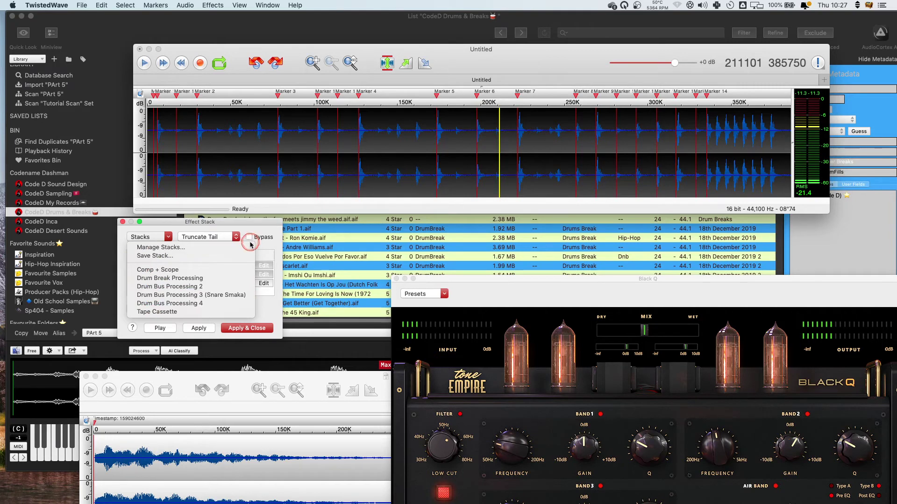
left_click(252, 224)
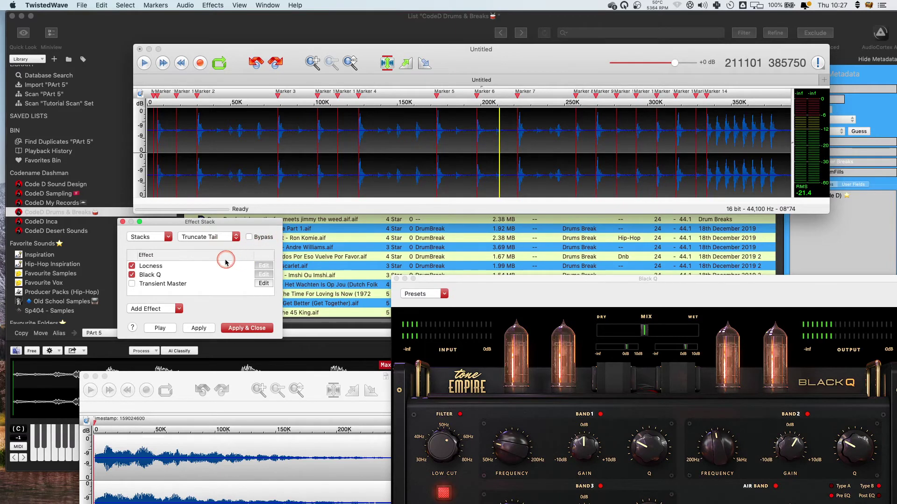
left_click(231, 328)
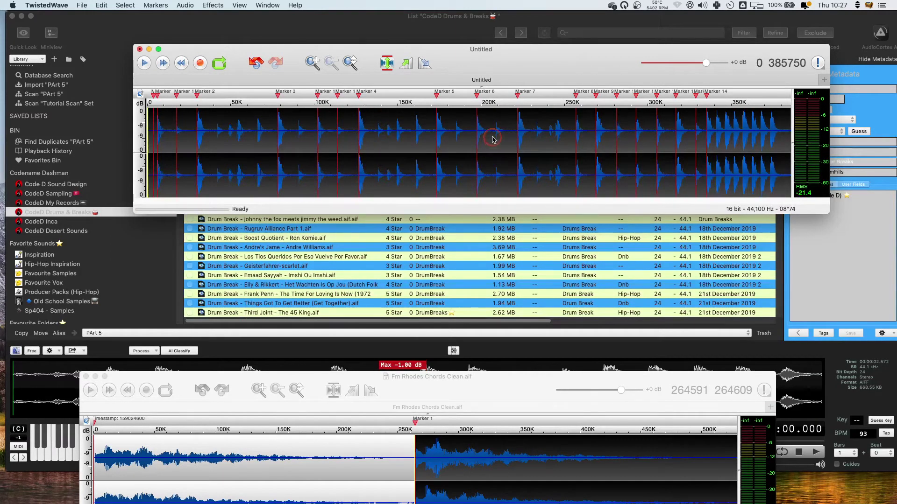
Step: Select the silenced section between the first Marker 2 and Marker 16 to inspect the start of the processed recording
left_click(273, 146)
scroll(161, 139, "up", 10)
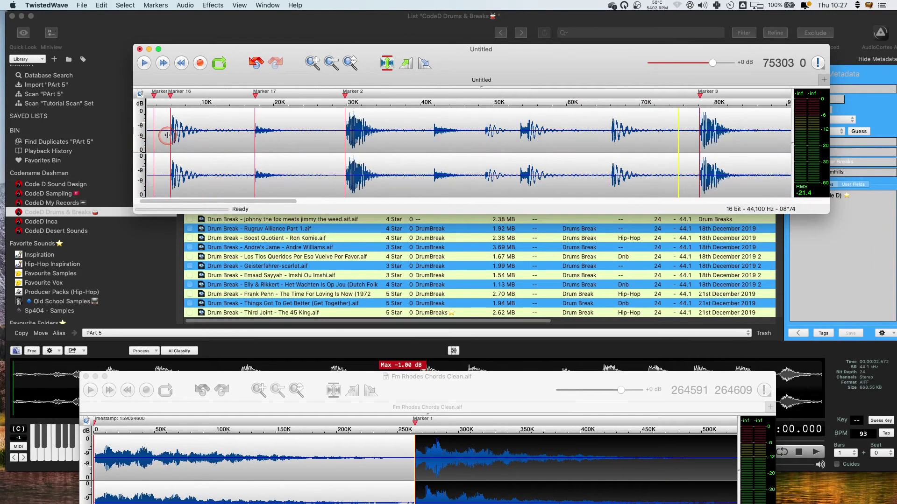
scroll(180, 137, "up", 5)
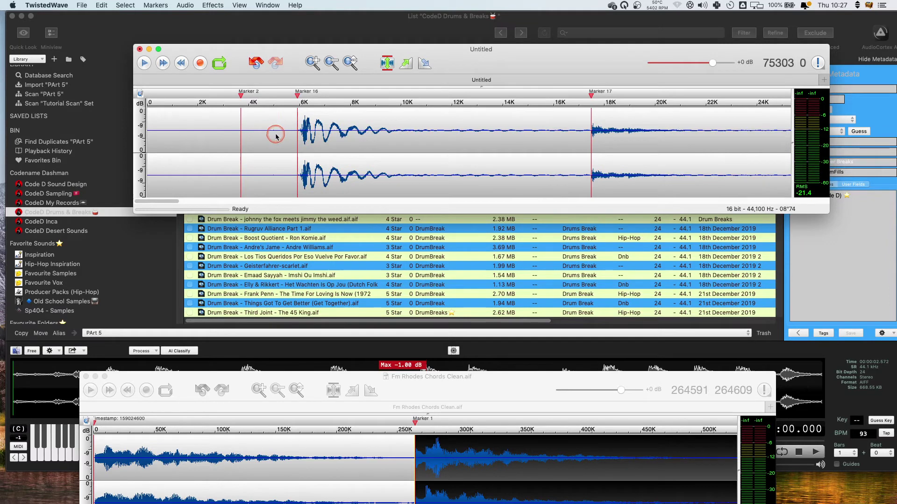
double_click(288, 135)
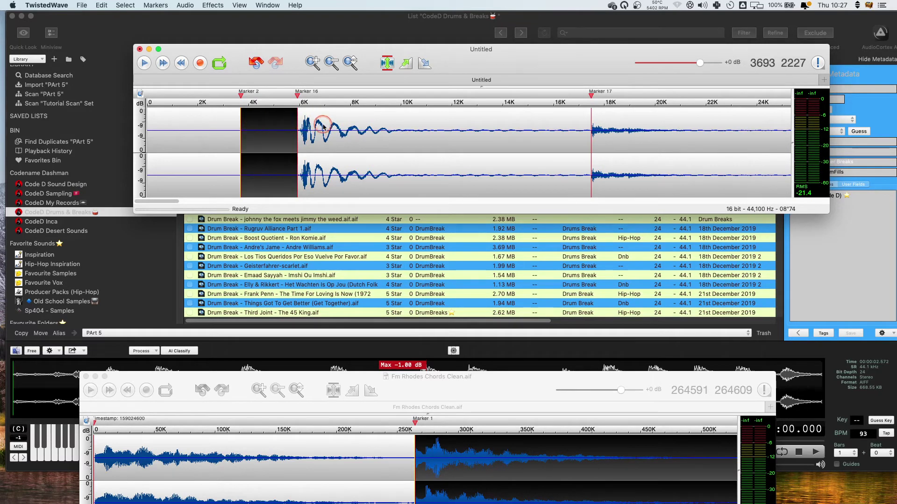
scroll(353, 131, "up", 8)
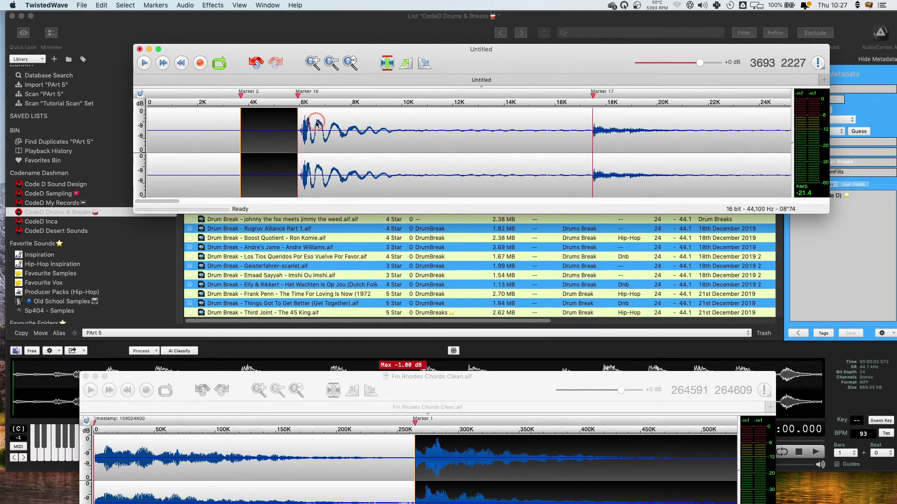
Step: Select the audio from just after the first Marker 16 to the end of the recording and inspect where the selection begins
left_click(275, 132)
left_click_drag(275, 132, 849, 135)
scroll(486, 142, "down", 7)
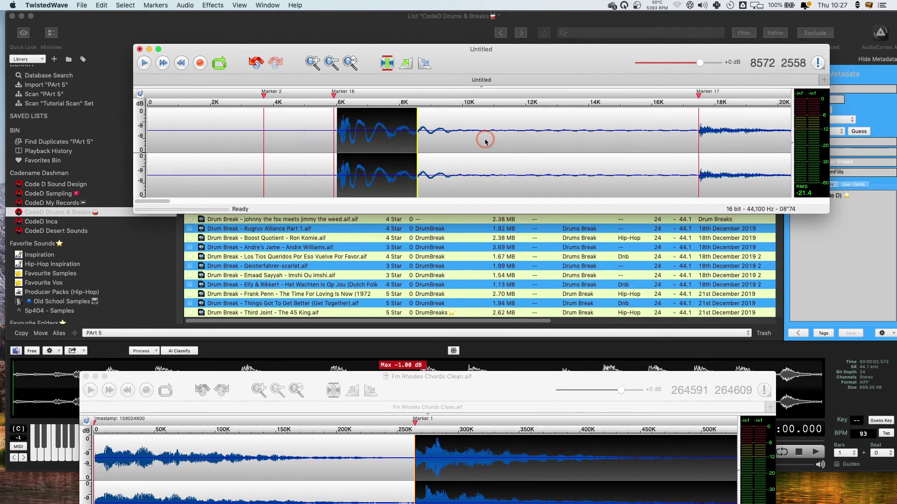
left_click_drag(430, 150, 750, 145)
scroll(706, 144, "down", 6)
scroll(706, 144, "down", 2)
left_click_drag(178, 149, 896, 144)
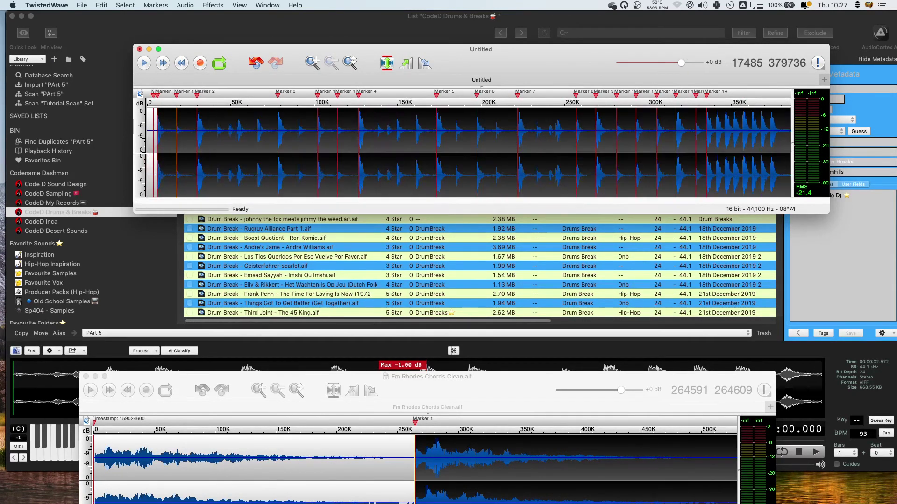
scroll(155, 130, "up", 9)
scroll(177, 133, "up", 3)
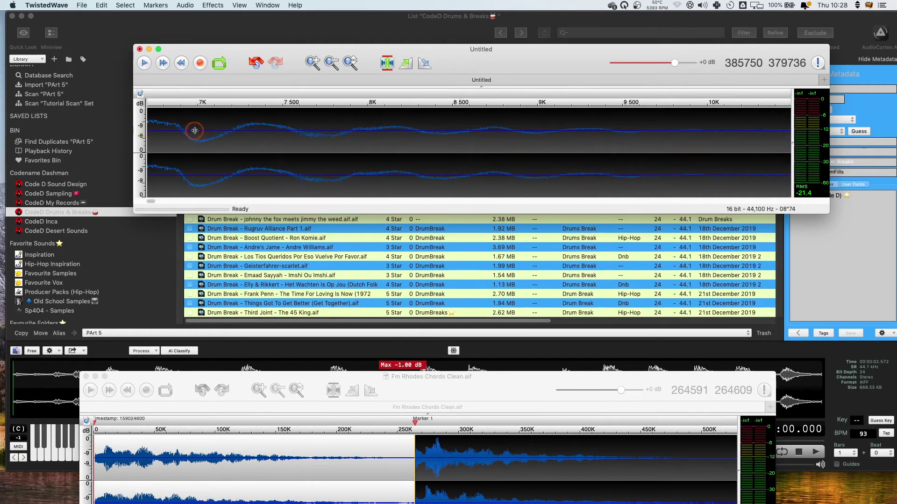
scroll(195, 130, "left", 3)
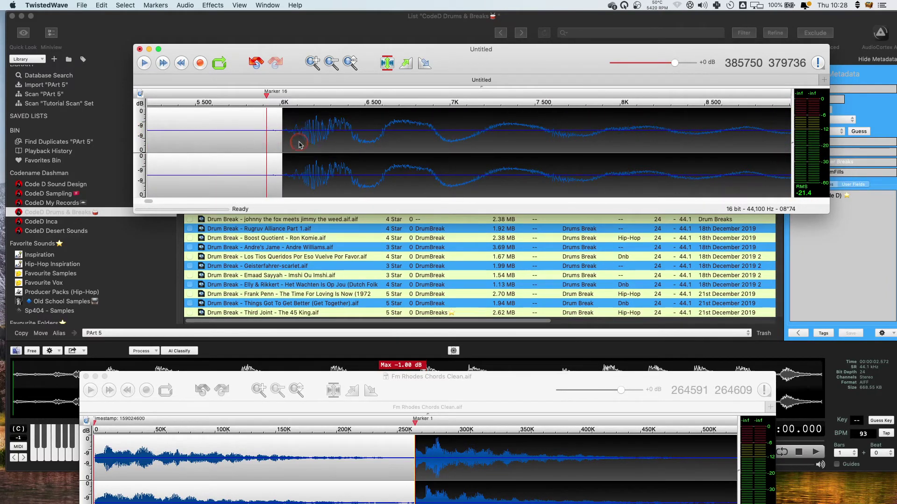
scroll(304, 139, "down", 8)
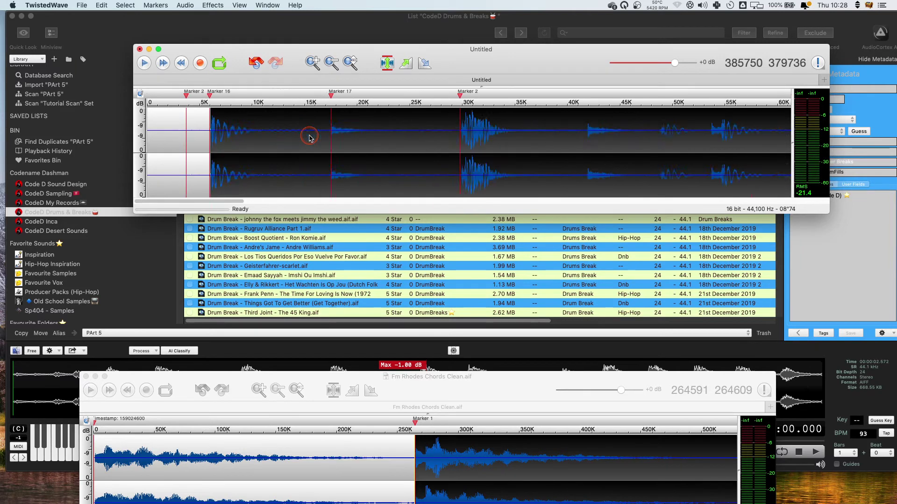
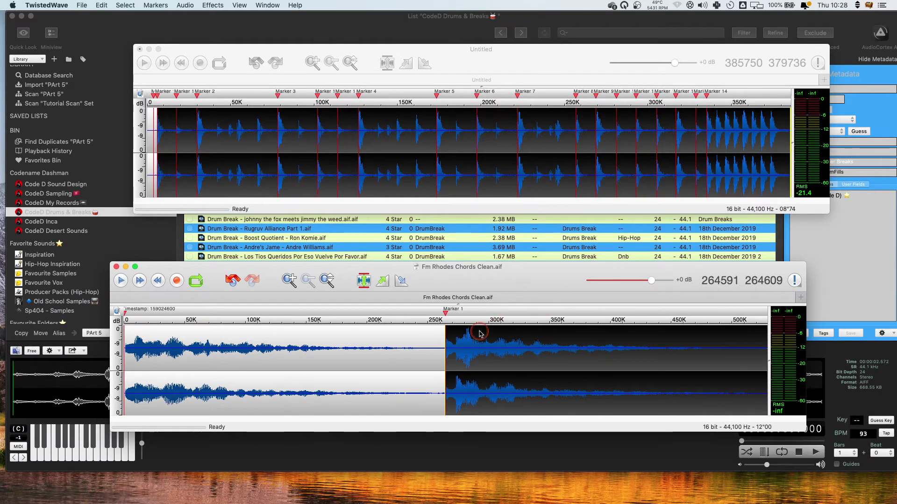
Step: Extend the Fm Rhodes Chords Clean.aif selection back to sample 256536 and open Change Pitch and Speed for it
left_click_drag(445, 354, 436, 354)
left_click(218, 5)
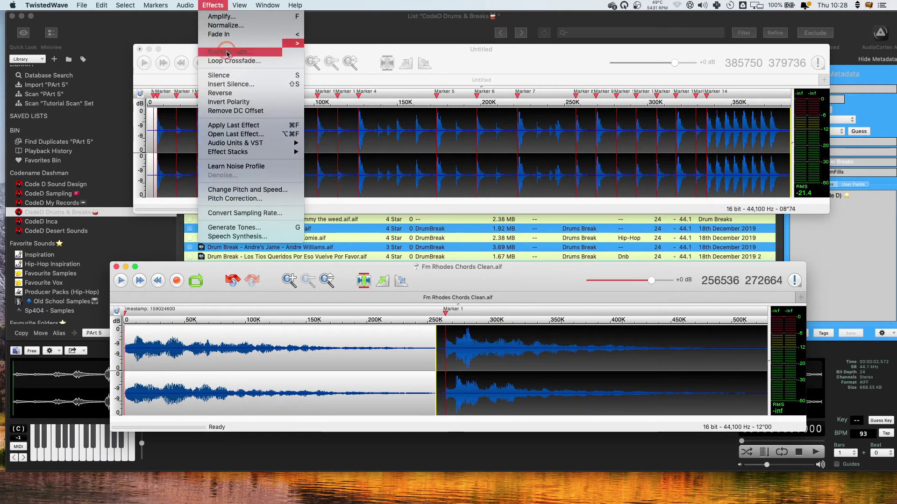
left_click(248, 189)
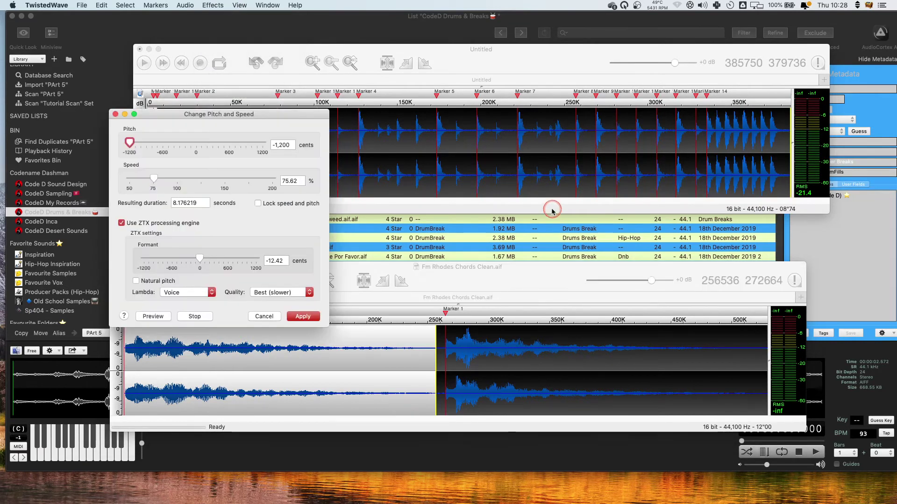
left_click_drag(260, 114, 475, 112)
Step: Set the pitch to 0 cents and the speed to 125 %, and lock speed and pitch together
left_click_drag(345, 140, 414, 144)
left_click(373, 172)
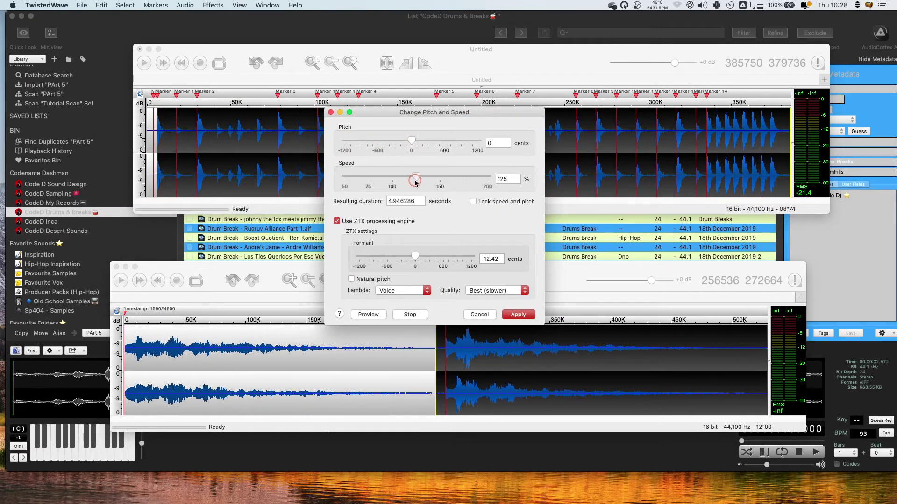
left_click(416, 142)
left_click(473, 202)
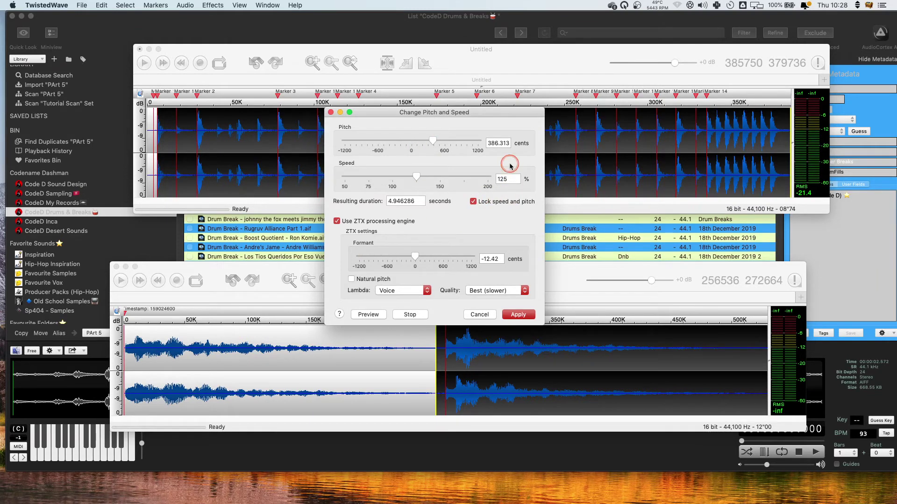
Step: Set the speed to 100 % and the pitch to 0 cents, with the ZTX processing engine turned off
left_click(499, 176)
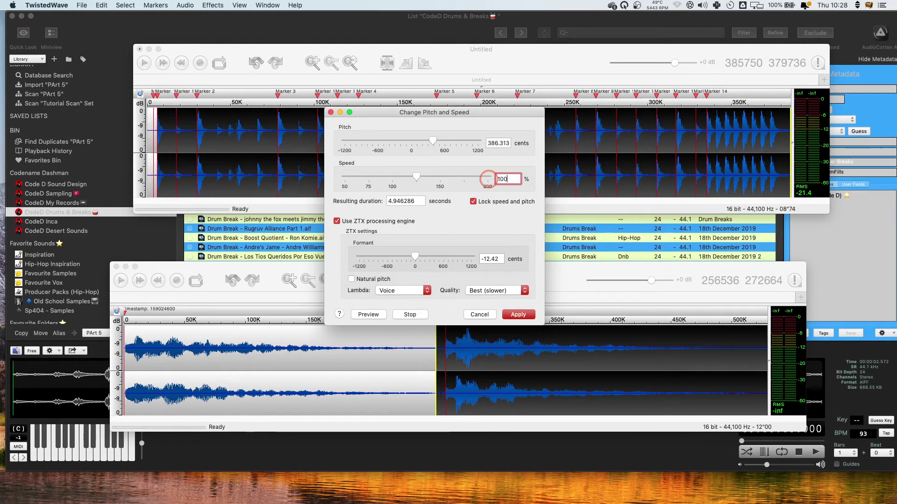
left_click(337, 221)
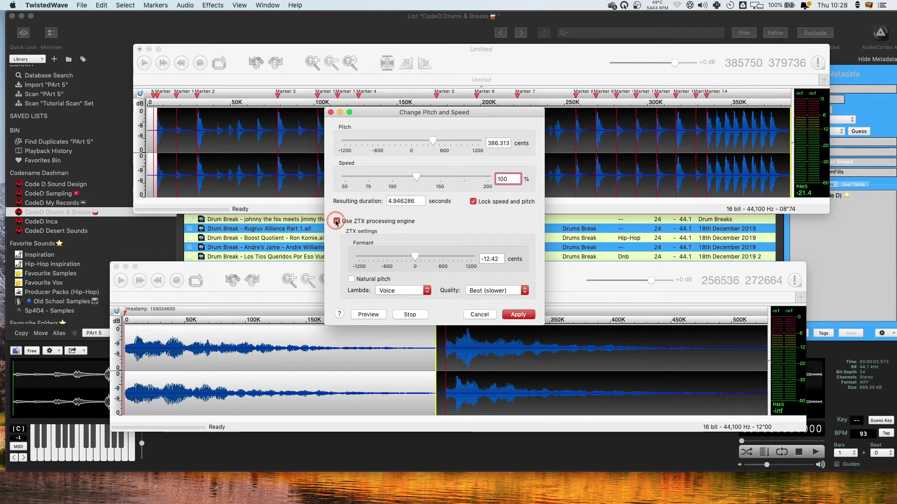
left_click(490, 143)
left_click(403, 141)
left_click(437, 158)
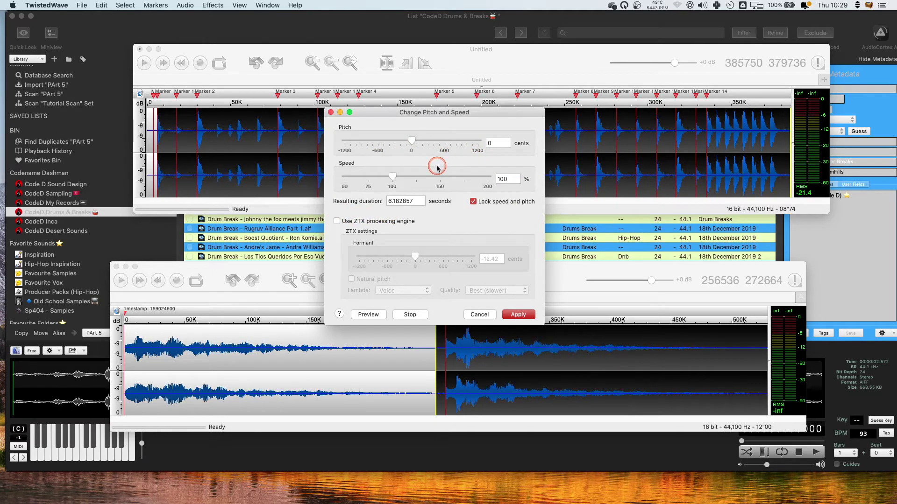
Step: Turn on the ZTX processing engine, keep the quality at Best (slower), and set Lambda to Standard
left_click(338, 220)
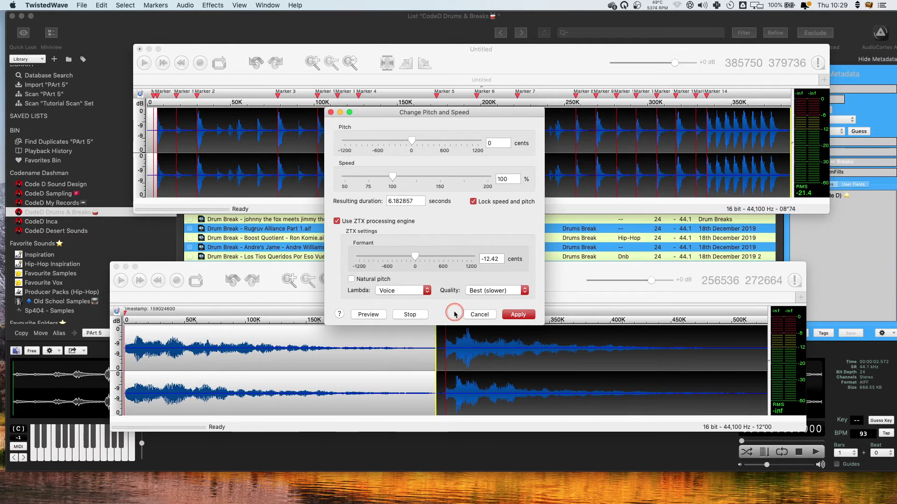
left_click_drag(477, 117, 413, 79)
left_click(415, 253)
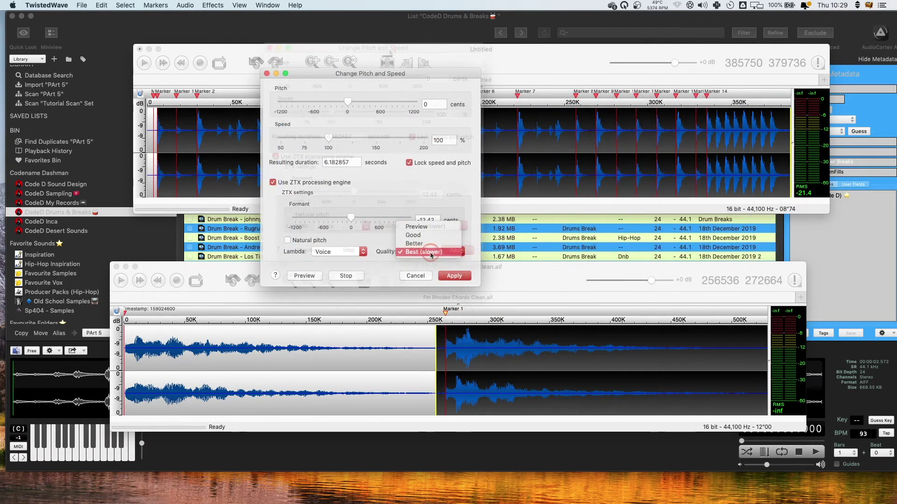
left_click(415, 253)
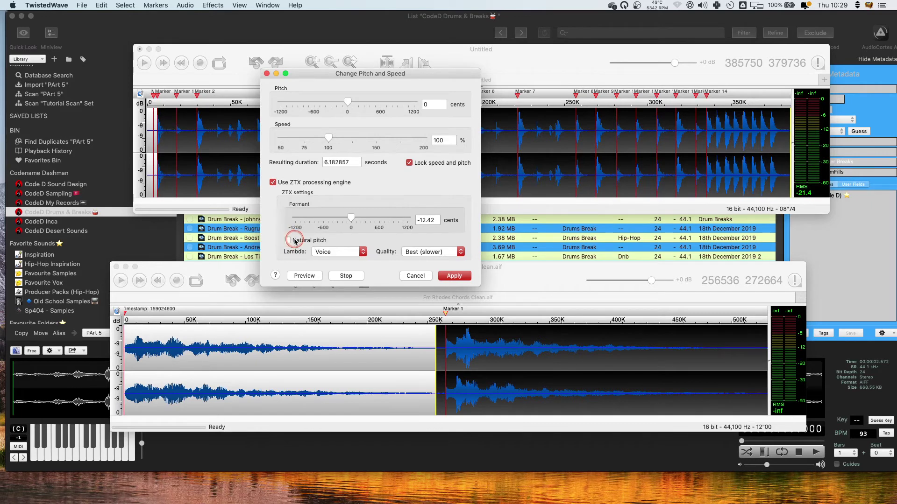
left_click(339, 251)
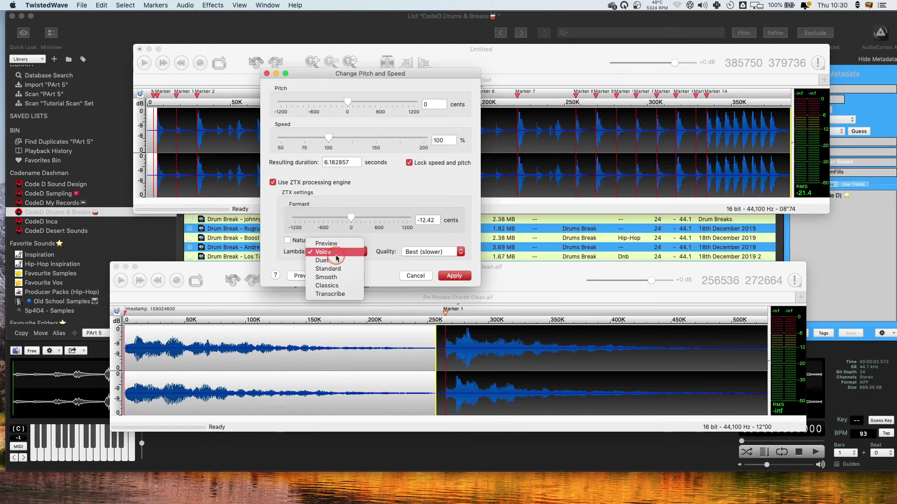
left_click(329, 268)
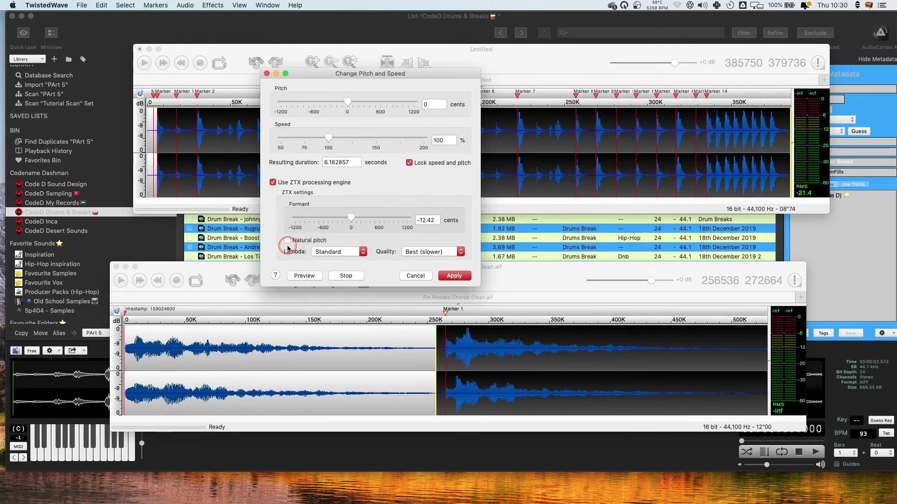
Step: Unlock speed from pitch, preview the Rhodes selection with the current settings, and stop the playback
left_click(306, 275)
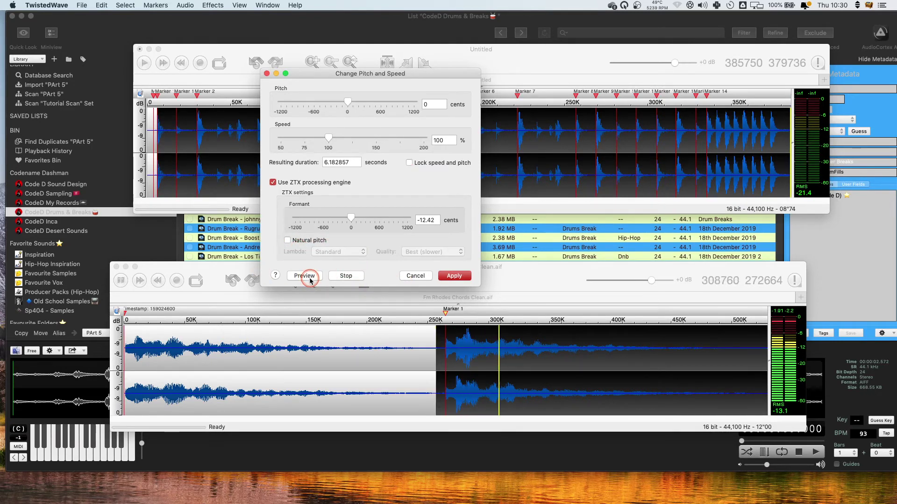
left_click(305, 276)
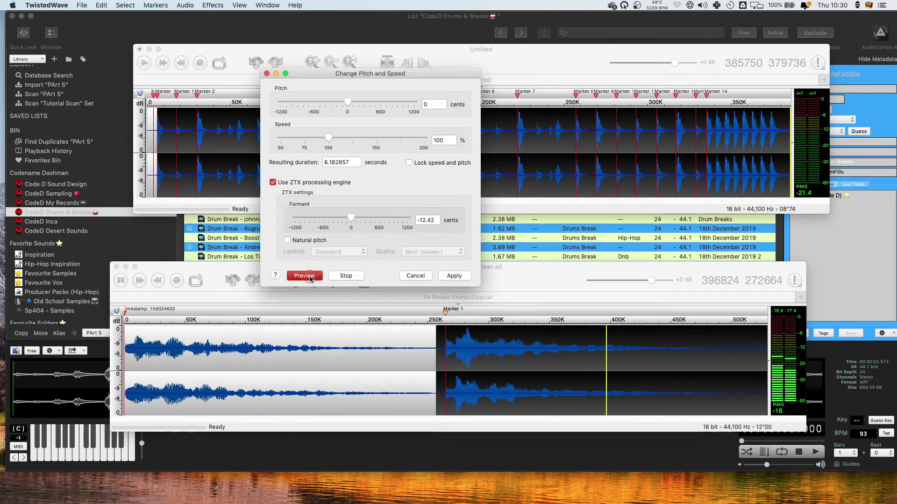
left_click(345, 275)
Step: Preview the Rhodes selection with the pitch at -1,200 cents, and set the pitch to 1,200 cents and preview it again
left_click(346, 102)
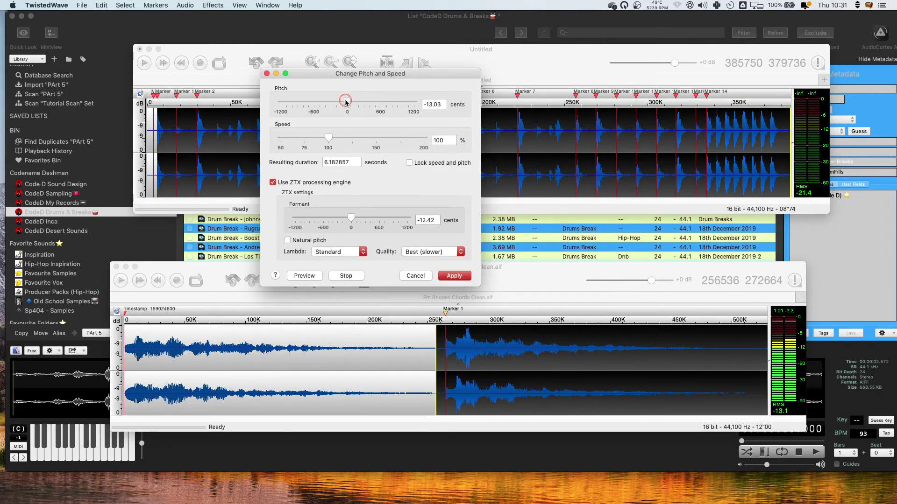
left_click(306, 275)
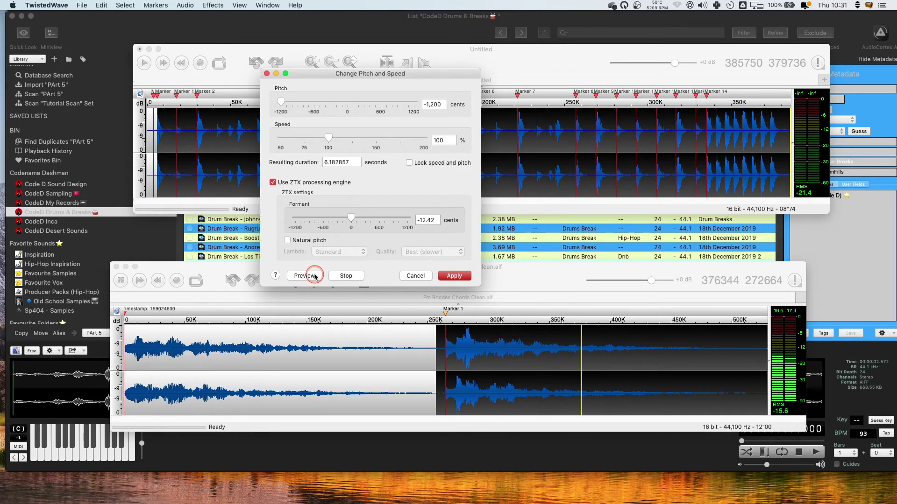
left_click(346, 275)
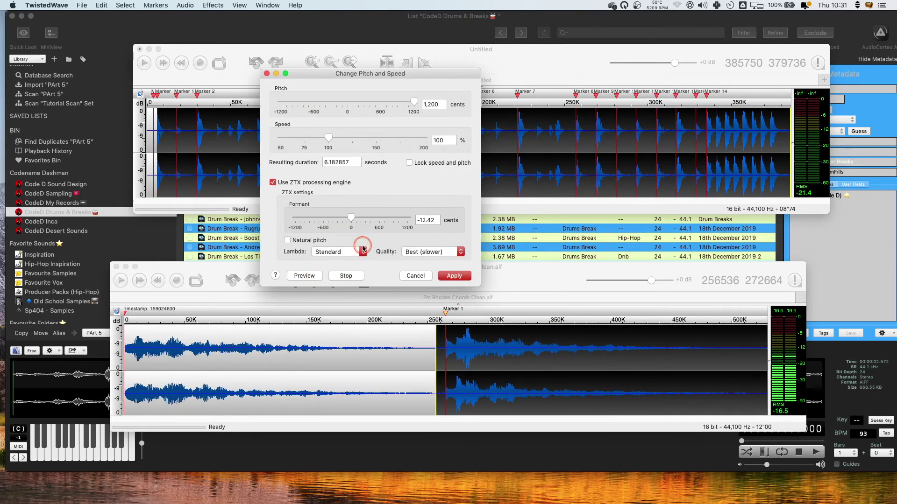
left_click(304, 275)
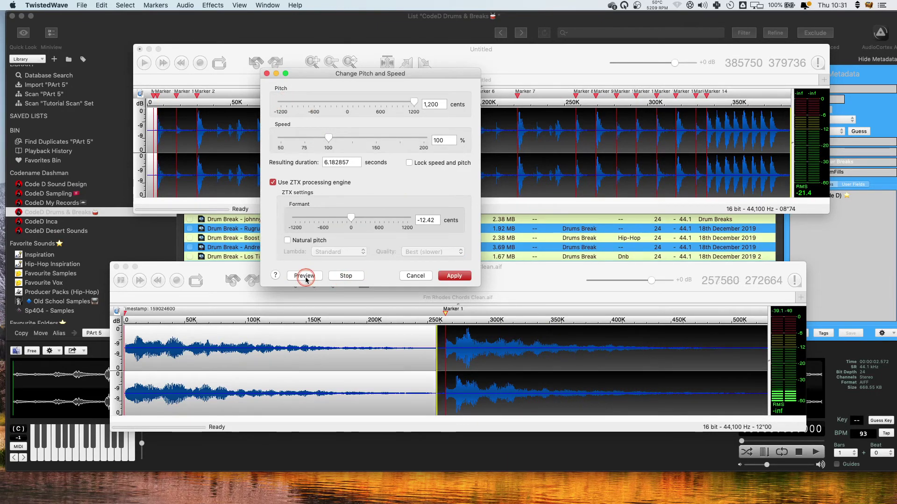
left_click(340, 278)
Step: Compare the Voice and Smooth Lambda settings by previewing the Rhodes selection with each one
left_click(338, 251)
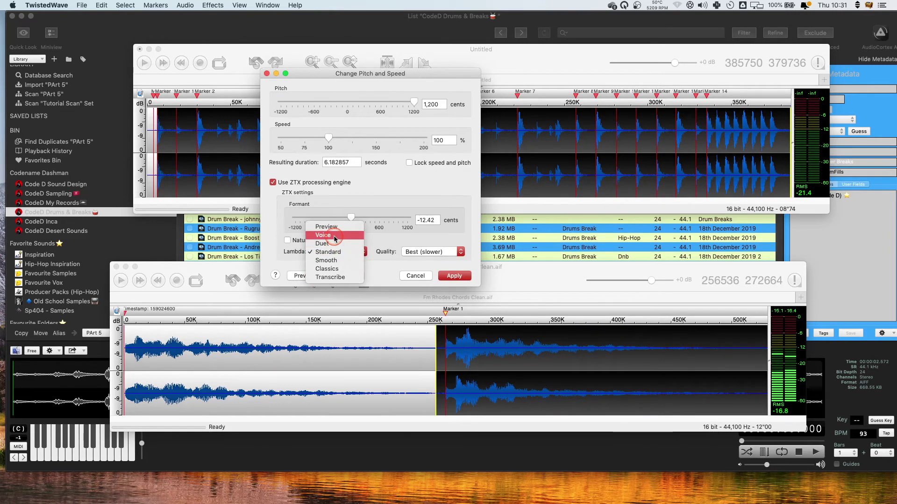
left_click(333, 235)
left_click(312, 277)
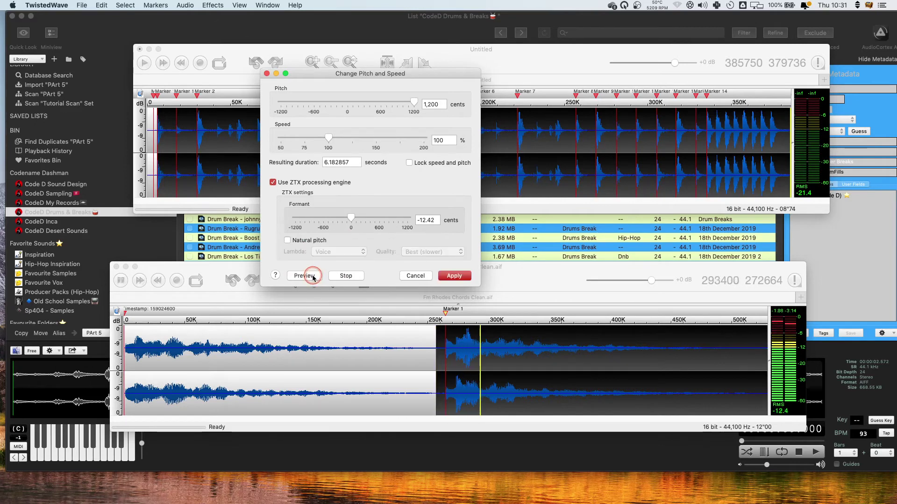
left_click(346, 276)
left_click(338, 251)
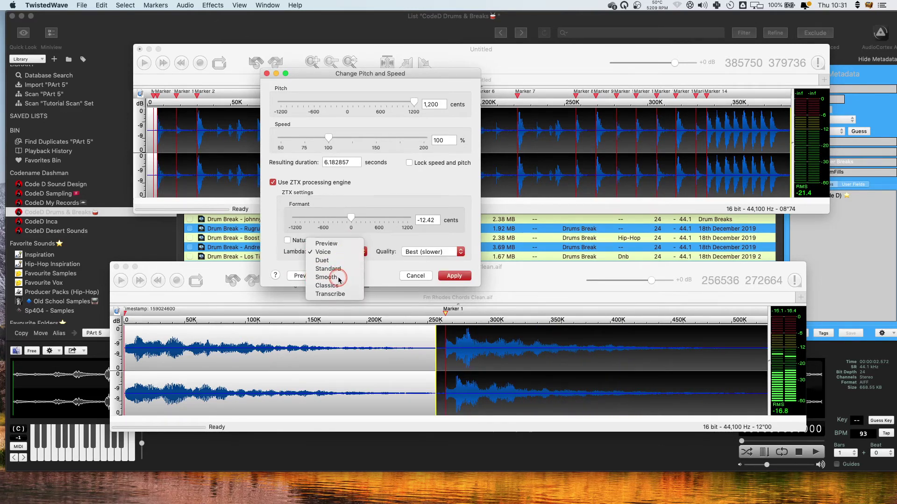
left_click(334, 260)
left_click(305, 276)
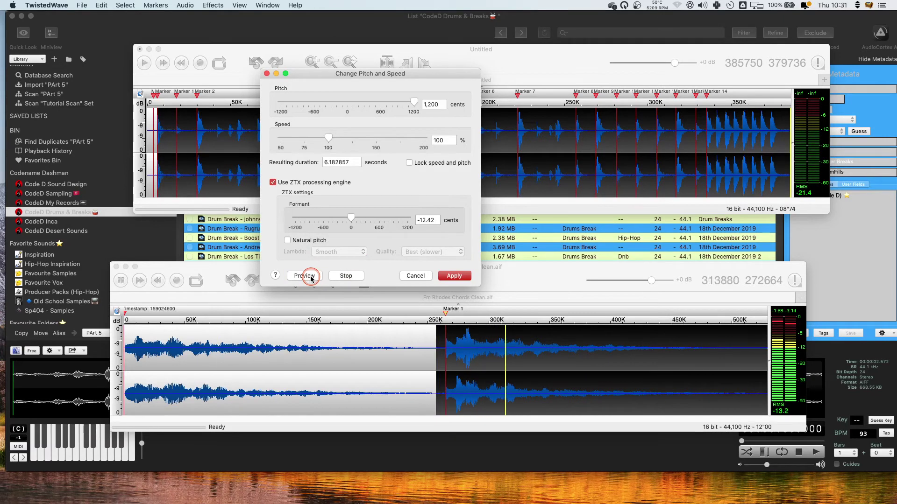
left_click(346, 276)
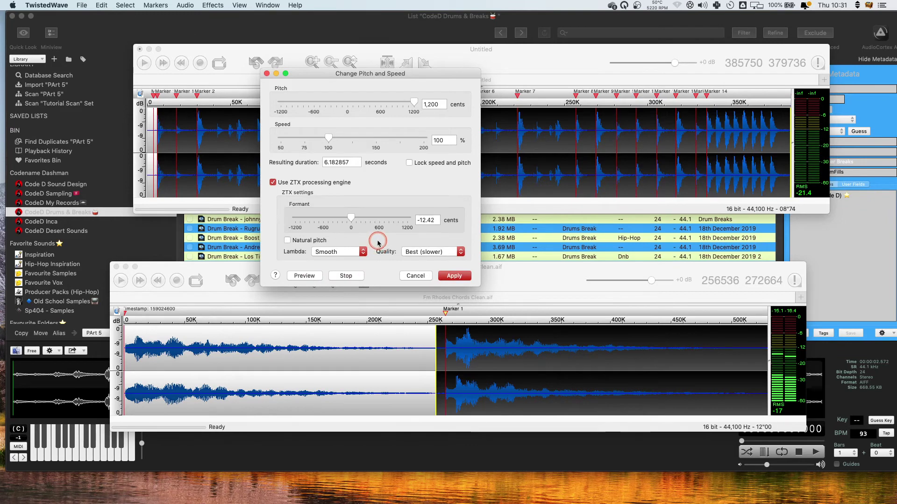
Step: Preview the Rhodes selection with Natural pitch turned on, and turn it off again to reset the formant to 0 cents
left_click(301, 241)
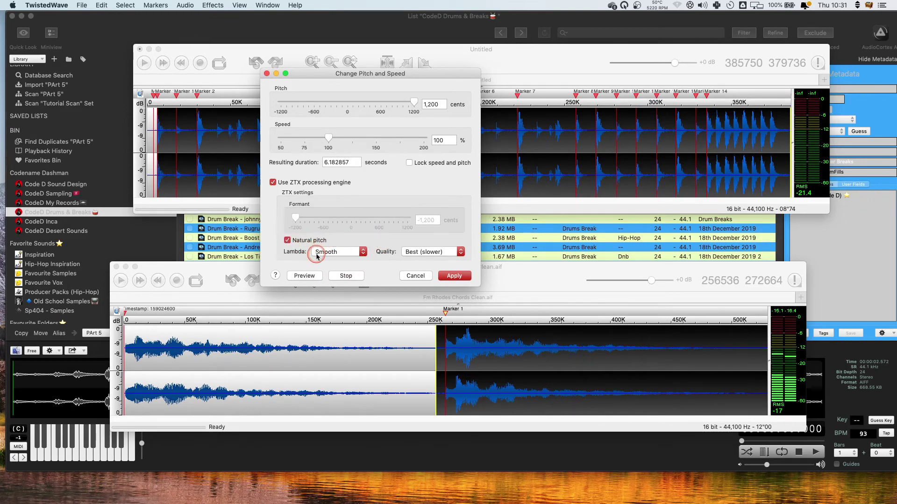
left_click(304, 276)
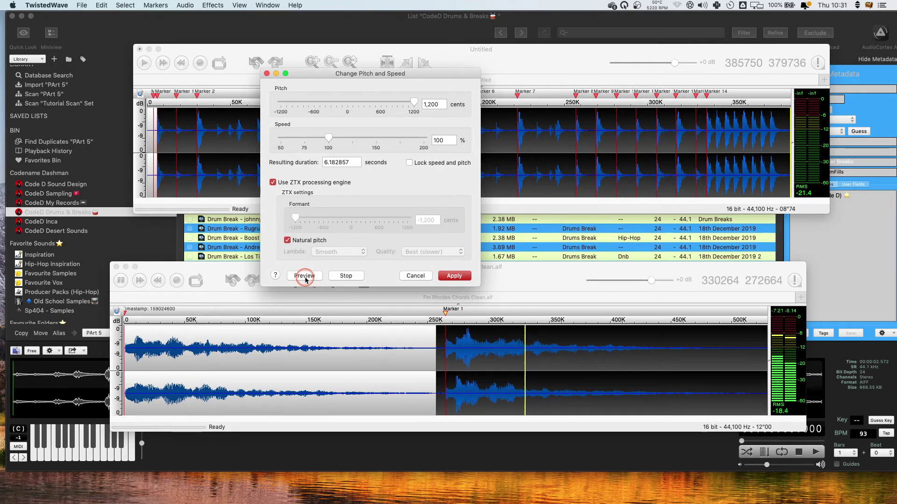
left_click(304, 276)
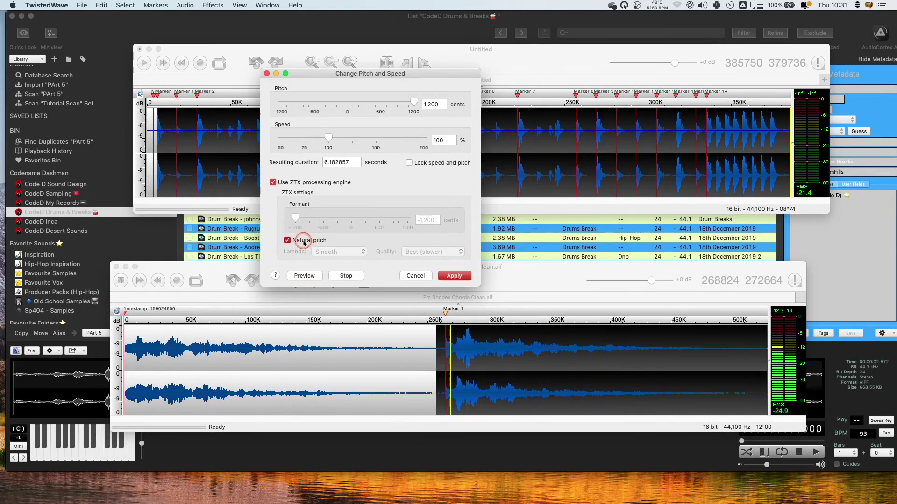
left_click(288, 240)
left_click(304, 240)
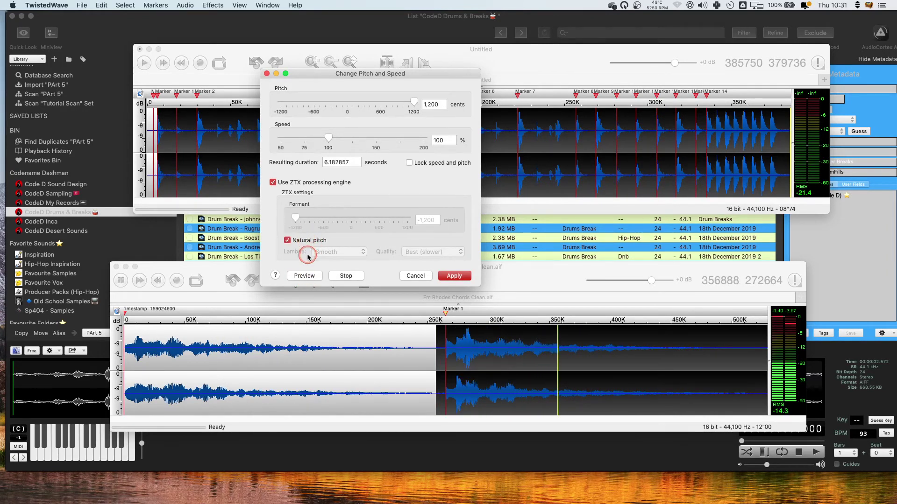
left_click(308, 276)
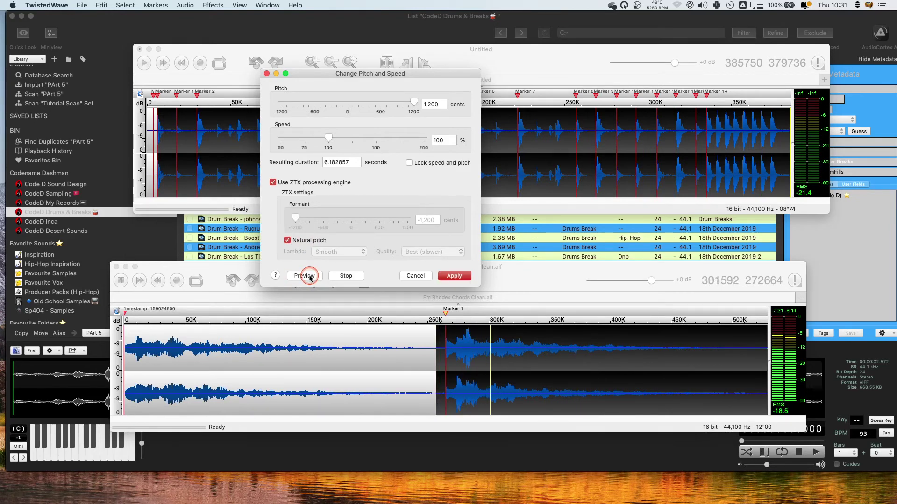
left_click(330, 276)
left_click(288, 241)
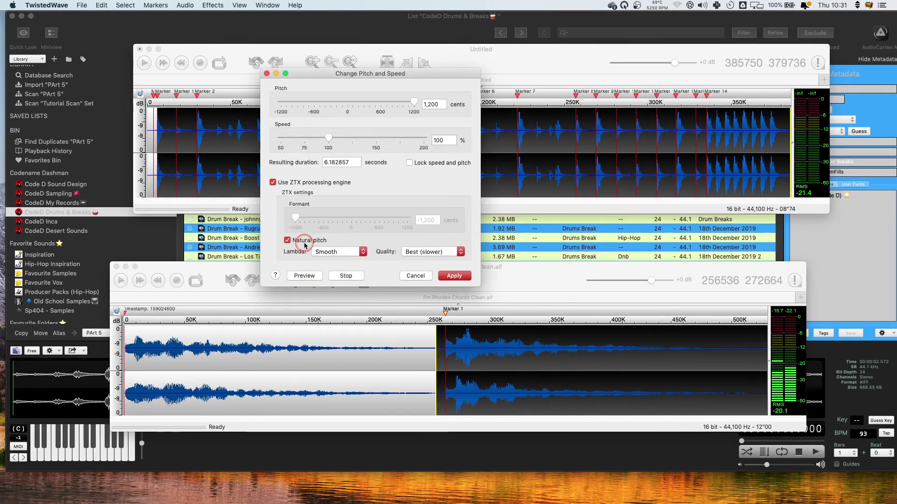
Step: Set Lambda to Classics, preview the Rhodes selection with it, and stop the playback
left_click(324, 253)
left_click(328, 253)
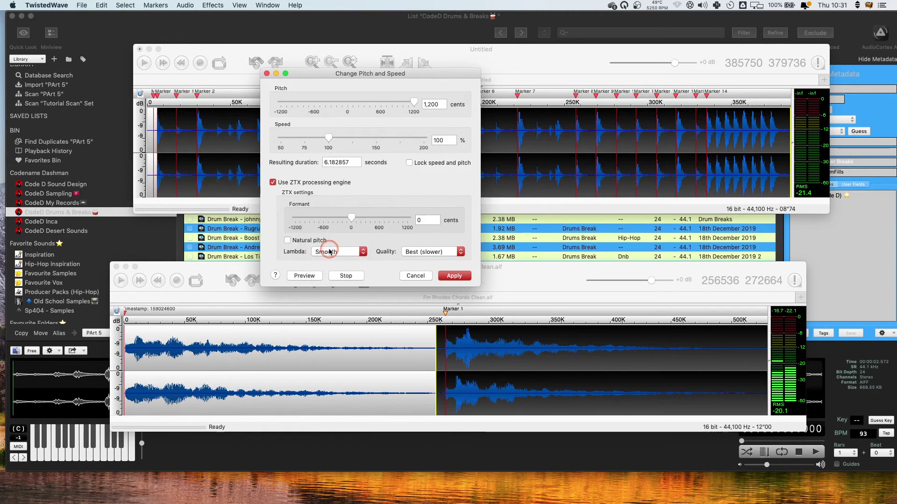
left_click(329, 251)
left_click(333, 260)
left_click(312, 275)
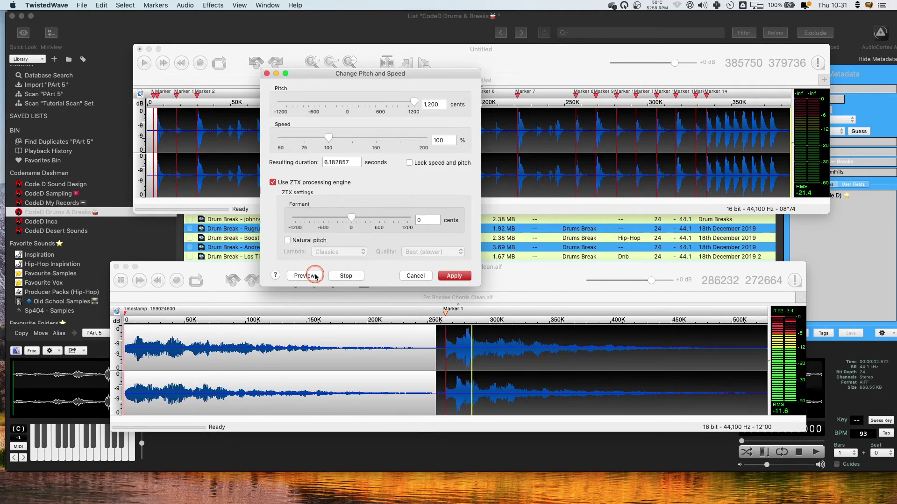
left_click(341, 275)
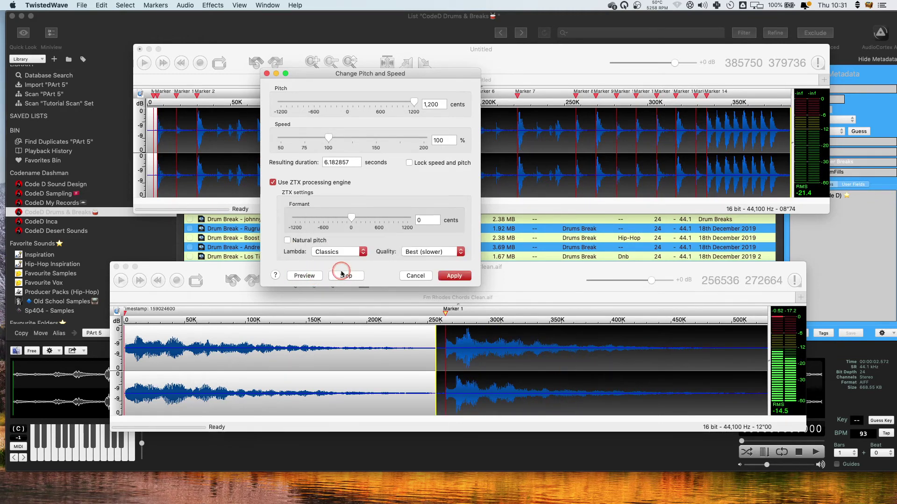
Step: Set Lambda to Standard and the speed to 200 %, preview the Rhodes selection, and apply the pitch and speed change
left_click(336, 252)
left_click(327, 234)
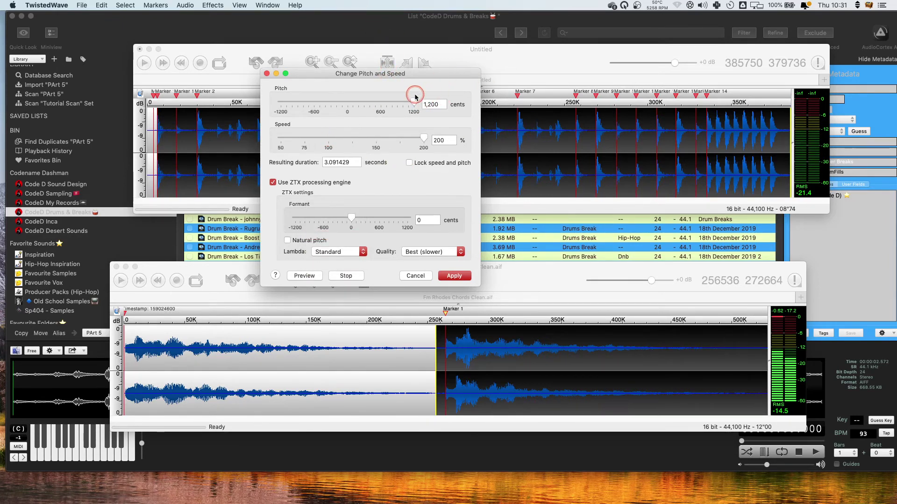
left_click(302, 277)
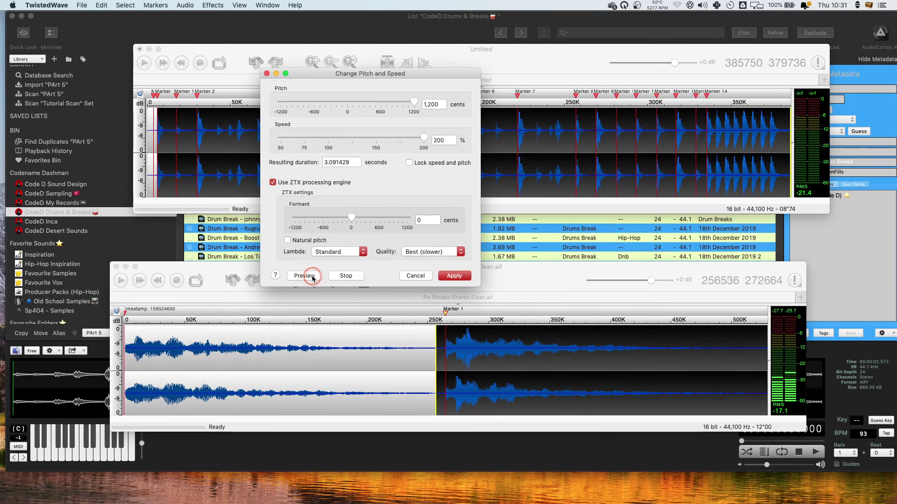
left_click(309, 276)
left_click(331, 276)
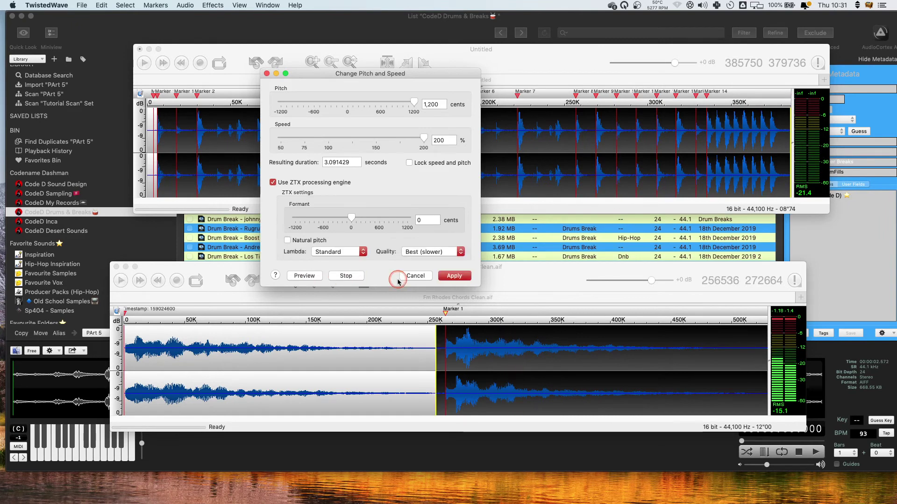
left_click(455, 277)
Step: Play the processed Rhodes selection in the waveform and stop the playback
left_click(578, 368)
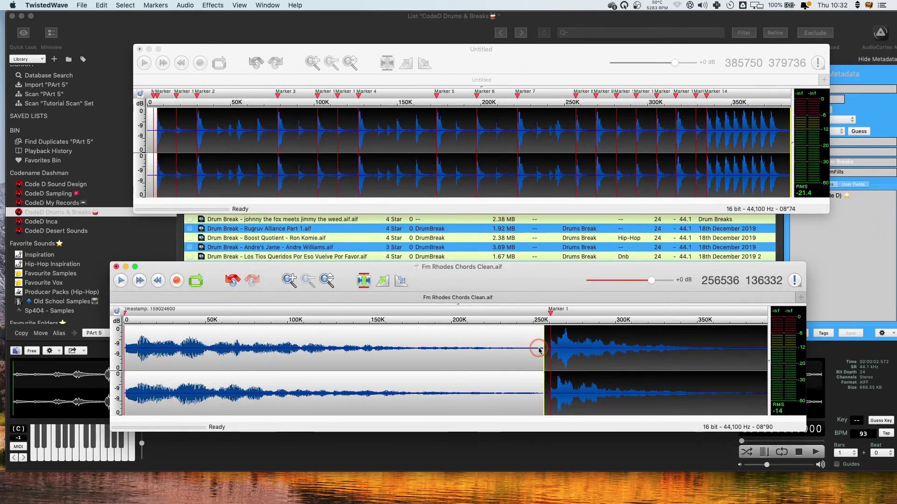
key("space")
key("space")
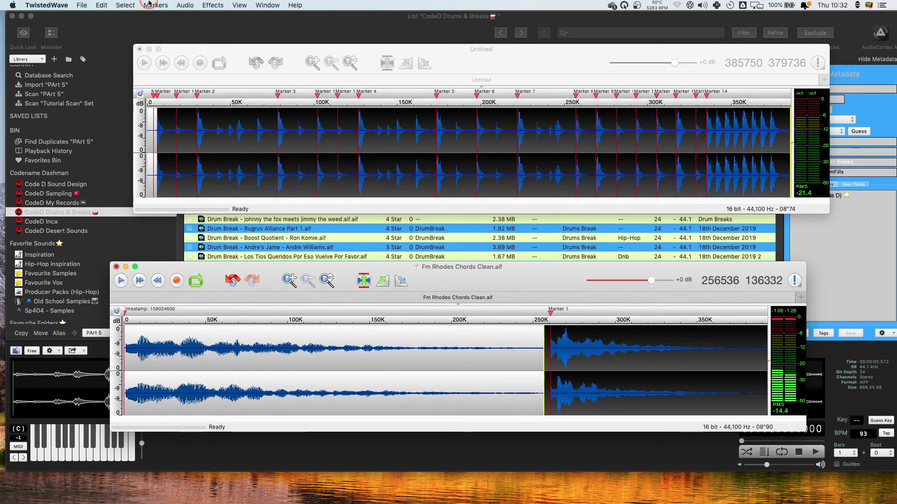
Step: Reopen Change Pitch and Speed for the processed selection, preview it at 1,200 cents and 200 %, and stop the playback
left_click(213, 5)
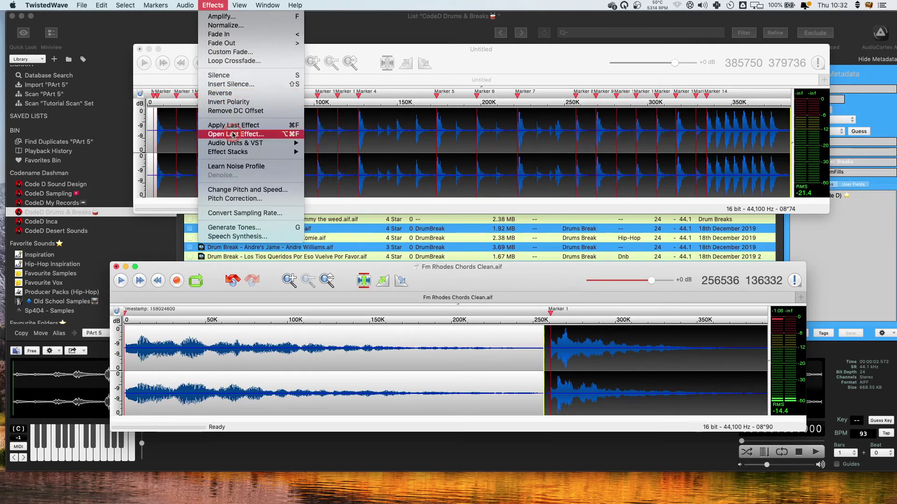
left_click(252, 189)
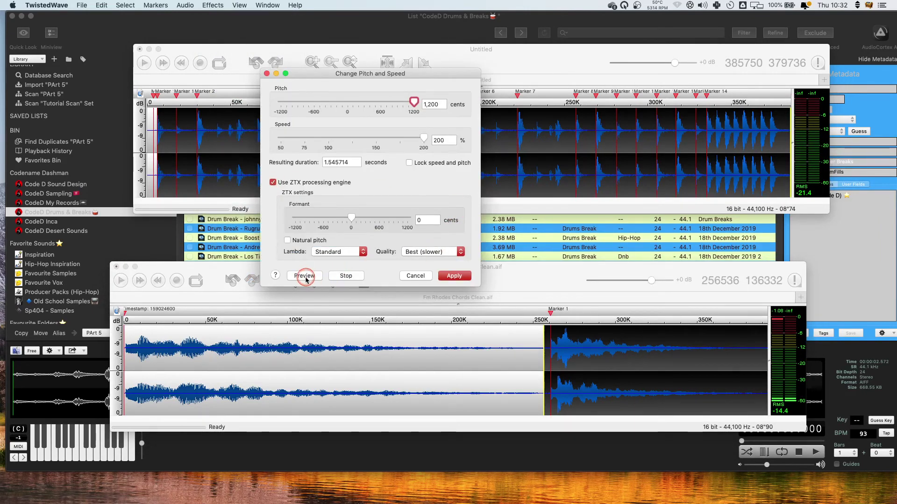
left_click(304, 276)
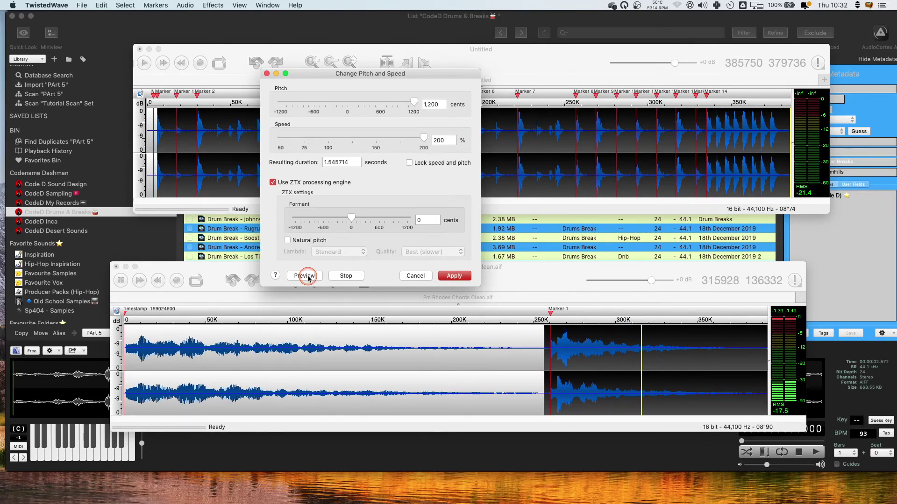
left_click(305, 276)
left_click(416, 144)
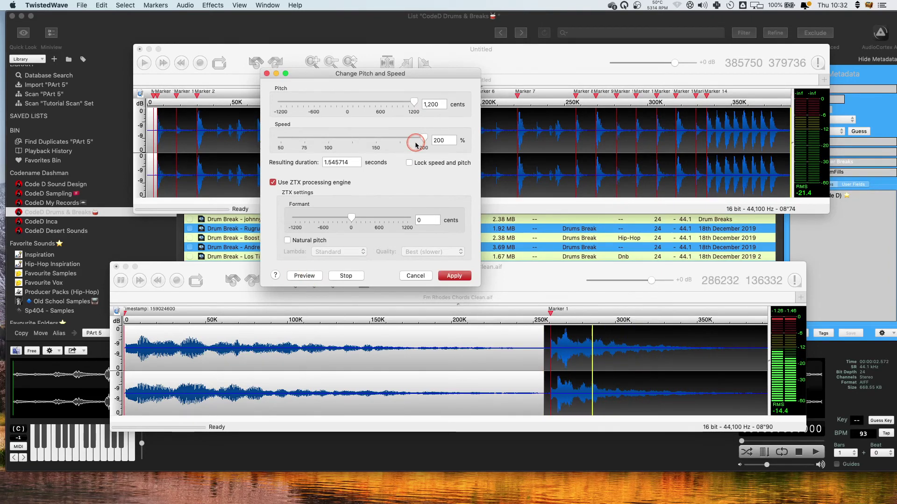
left_click(346, 275)
Step: Lower the speed to 50 %, preview the Rhodes selection at that speed, and stop the playback
left_click(423, 142)
left_click_drag(425, 139, 280, 93)
left_click(355, 260)
left_click(304, 276)
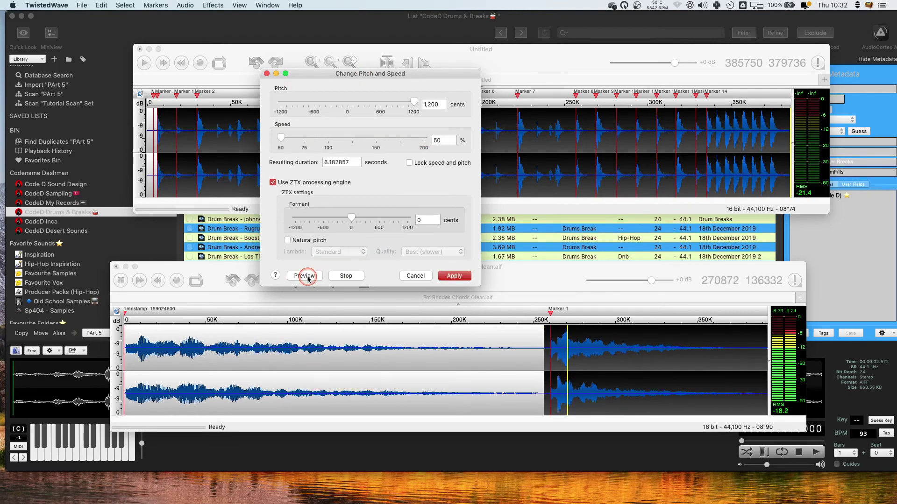
left_click(344, 276)
Step: Set the speed to 100 %, preview the Rhodes selection with the pitch at 1,200 cents, and apply the change
left_click(377, 139)
left_click(445, 139)
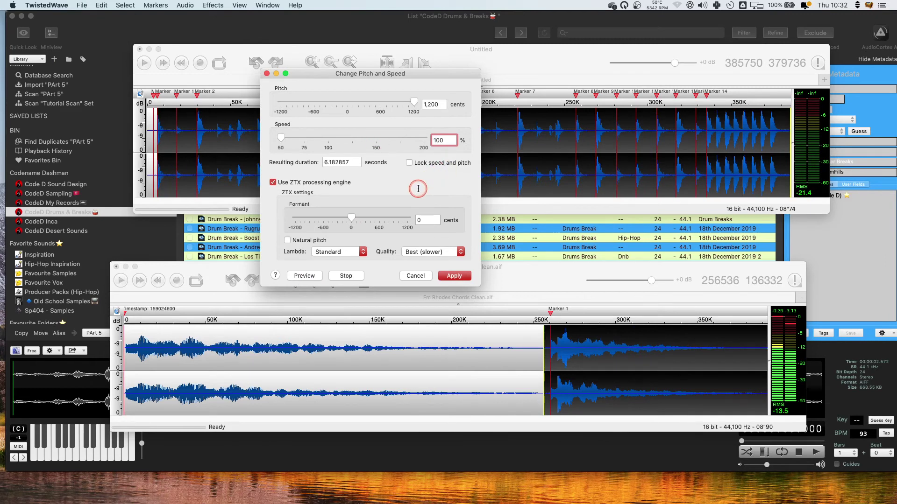
left_click(303, 275)
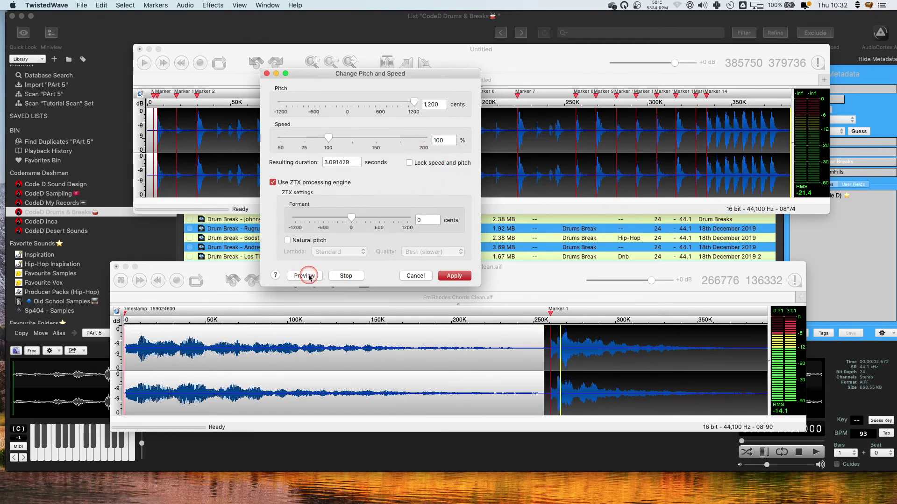
left_click(344, 275)
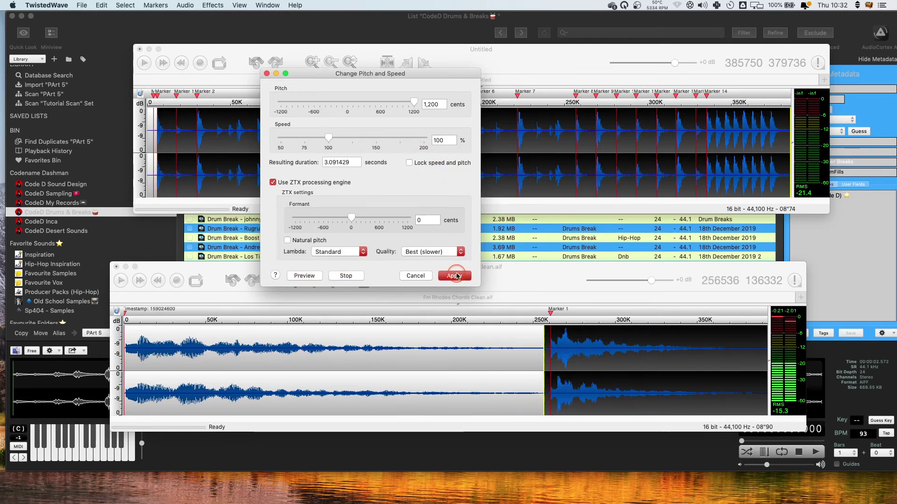
left_click(339, 273)
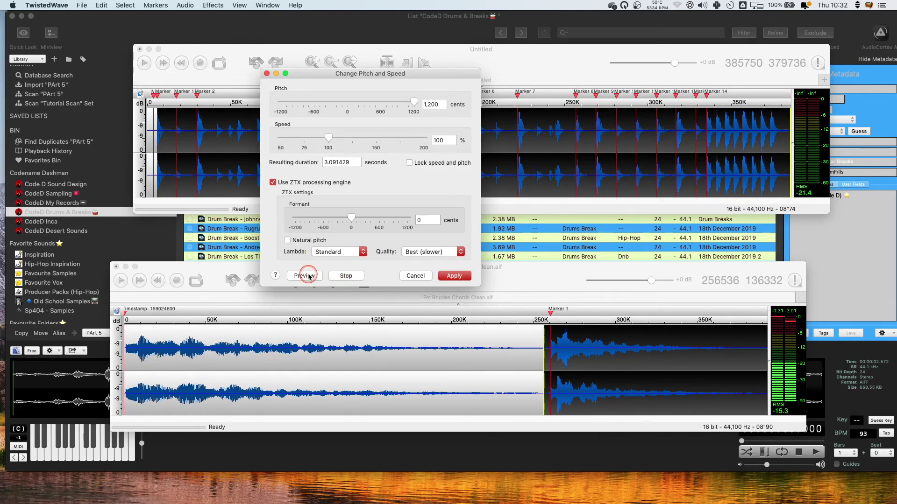
left_click(345, 276)
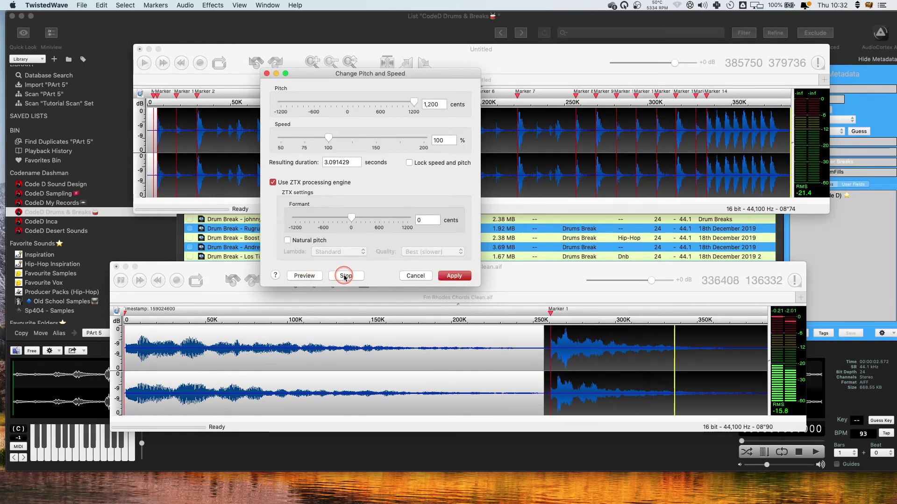
left_click(460, 278)
Step: Clear the selection and play the Rhodes chords from Marker 1 to hear the processed chord
left_click(560, 352)
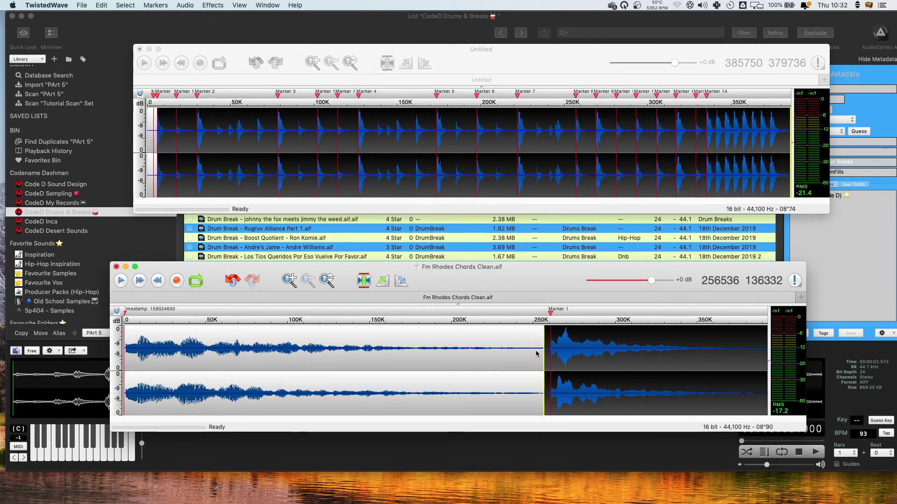
left_click(519, 354)
key("space")
left_click(552, 365)
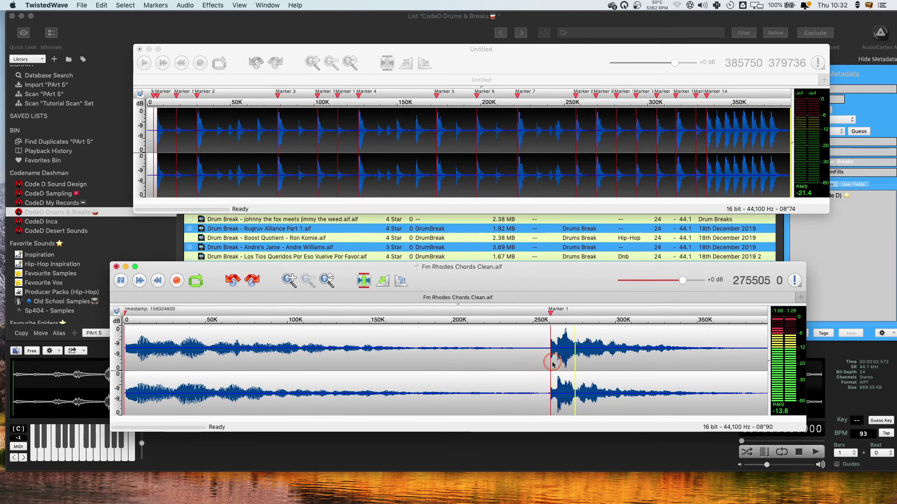
Step: Replay the processed Rhodes chord from Marker 1, stop it, and select the audio from Marker 1 to the end
key("space")
key("space")
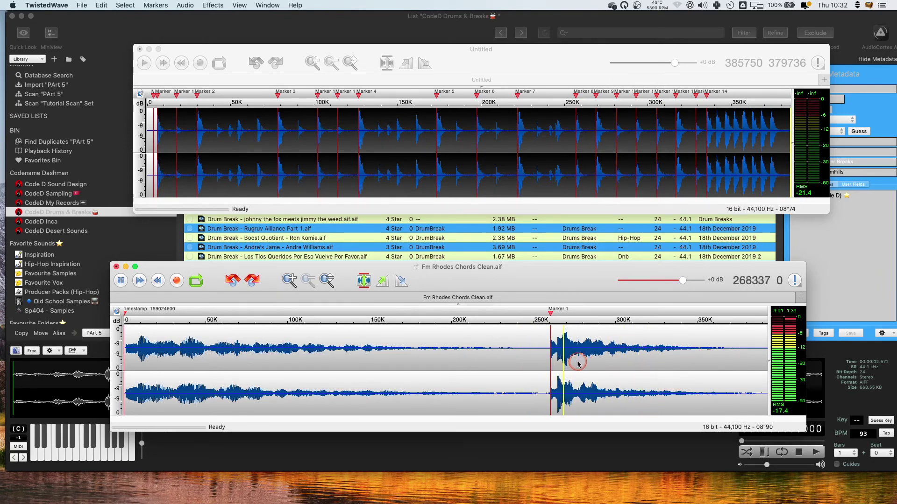
key("space")
key("space")
key("space")
double_click(590, 361)
Step: Lower the selected chord's pitch to -1,200 cents at 100 % speed with Change Pitch and Speed, previewing it before applying
left_click(429, 51)
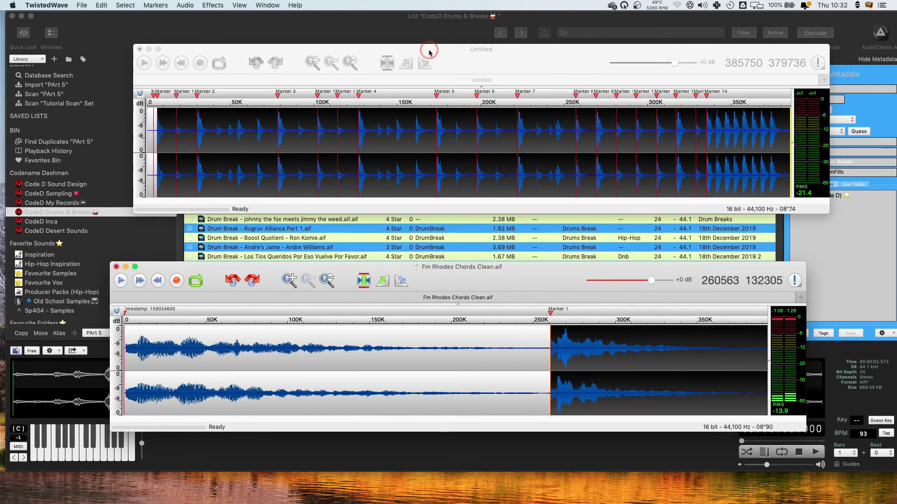
left_click(224, 4)
left_click(264, 148)
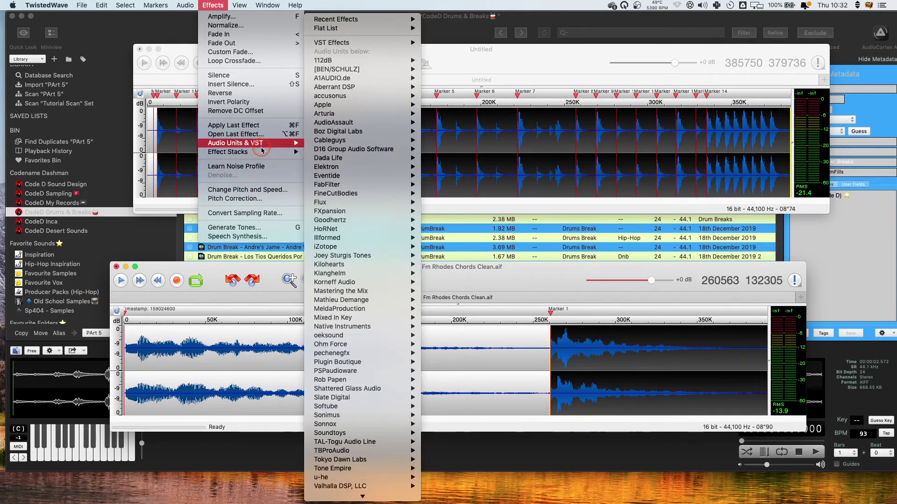
left_click(248, 189)
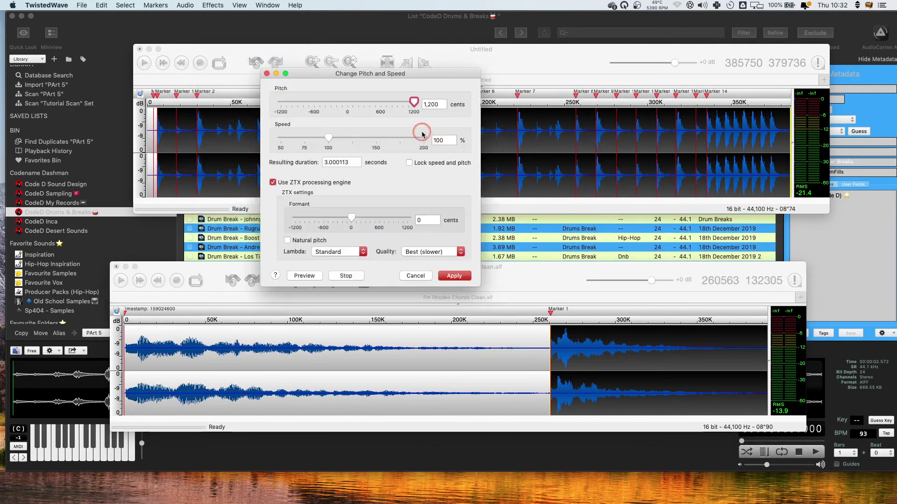
left_click(409, 104)
left_click(312, 271)
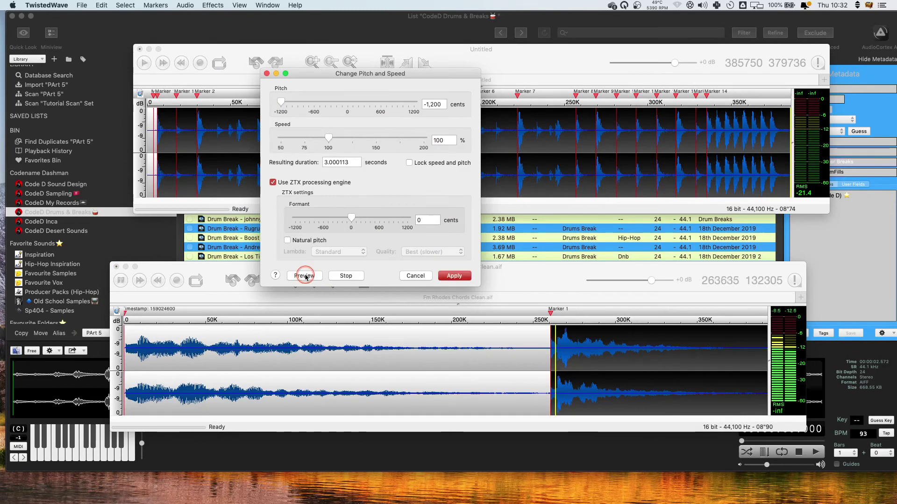
left_click(346, 276)
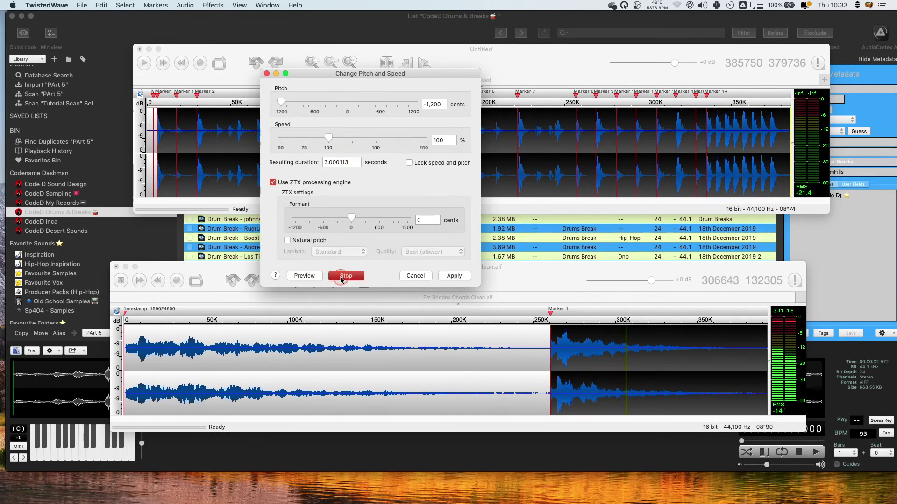
left_click(453, 276)
Step: Reopen Change Pitch and Speed, preview the chord at -1,200 cents, lower the speed to 50 %, preview that, and stop
left_click(222, 29)
left_click(212, 5)
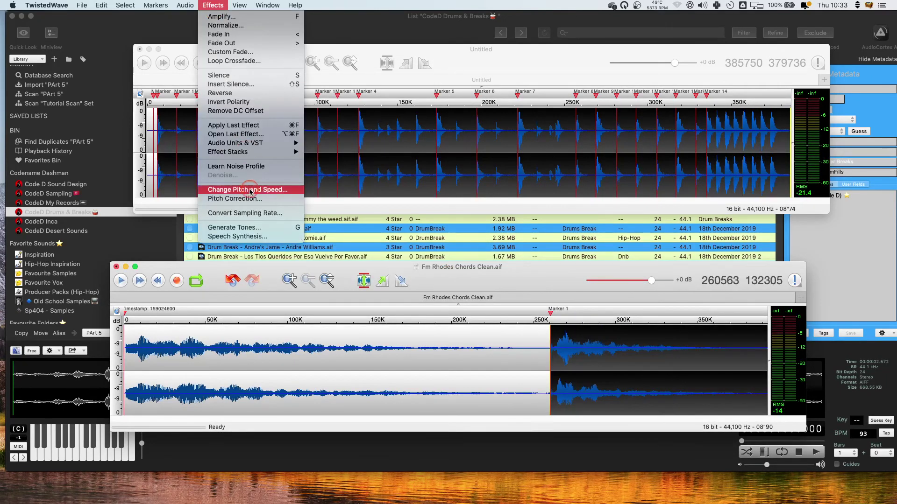
left_click(273, 183)
left_click(363, 190)
left_click(309, 273)
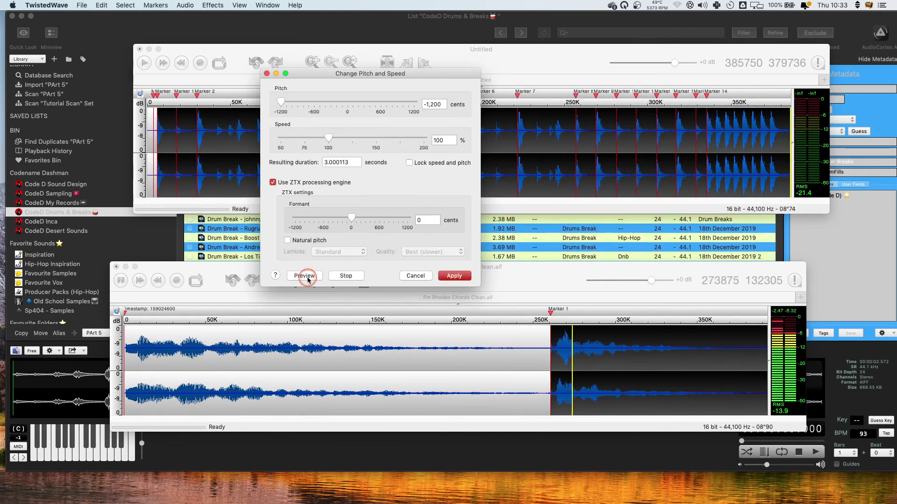
left_click(353, 219)
left_click_drag(329, 138, 281, 138)
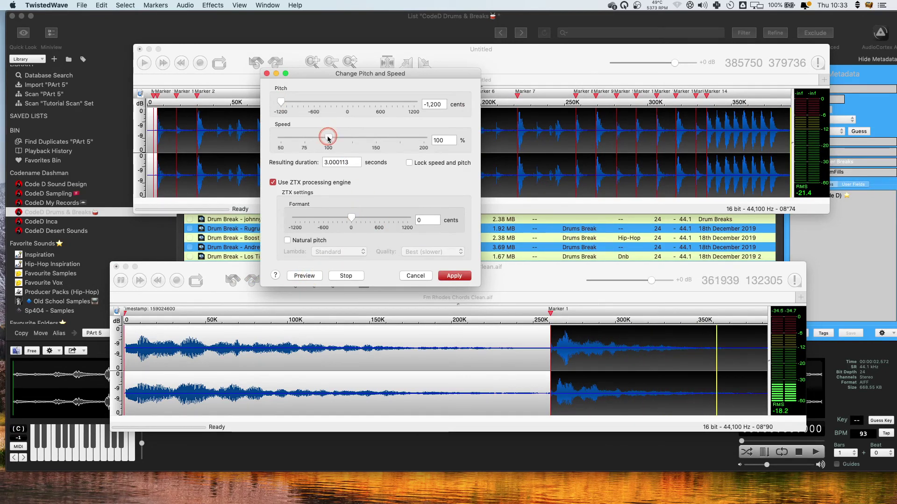
left_click(305, 276)
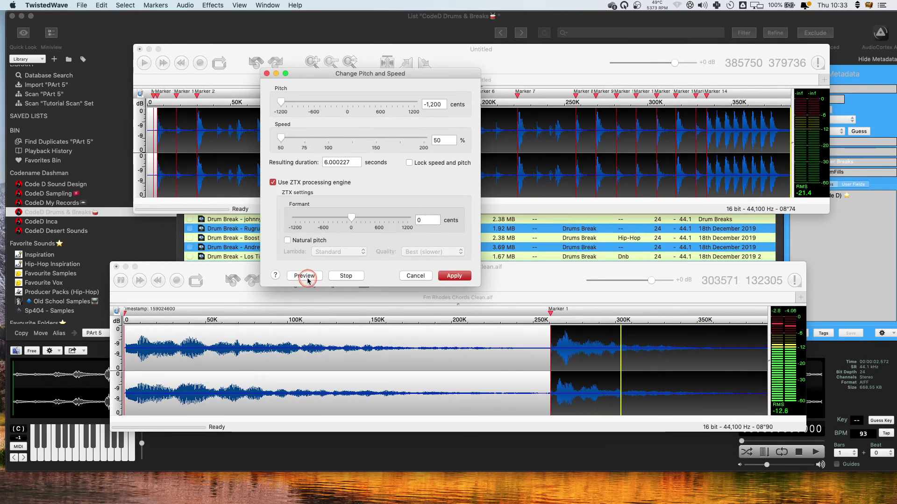
left_click(335, 275)
Step: Set Lambda to Transcribe, preview the chord with the formant at -1,200 and 1,200 cents, and apply the change
left_click(337, 253)
left_click(336, 277)
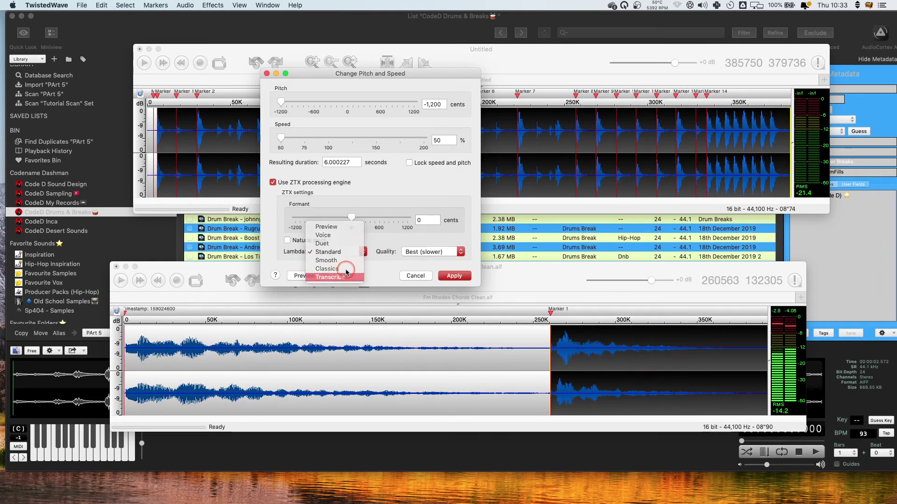
left_click(305, 275)
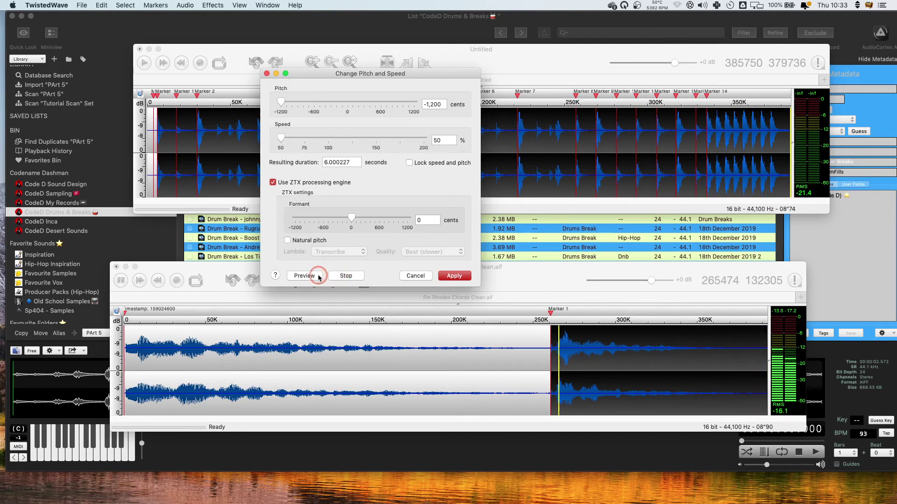
left_click_drag(352, 217, 304, 221)
left_click(338, 277)
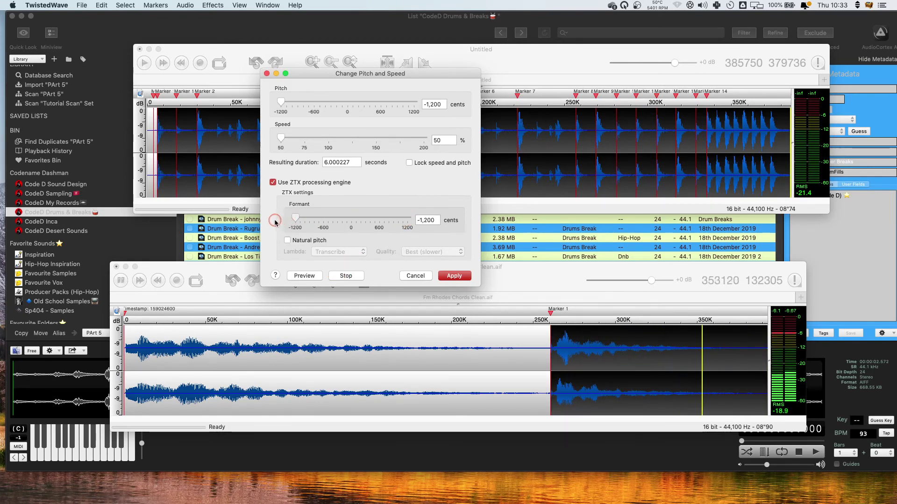
left_click_drag(293, 220, 455, 237)
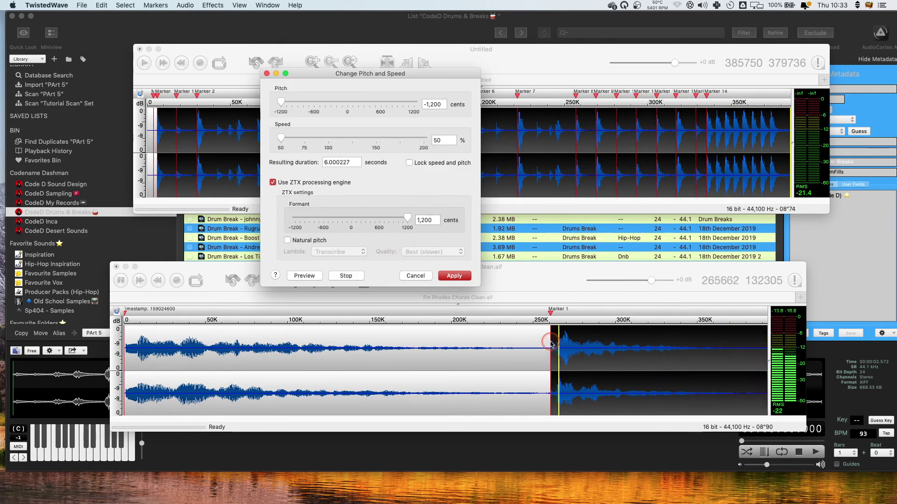
left_click(454, 276)
Step: Try to smooth the attack at Marker 1 over a short selection of about 1,360 samples, and play the transition
scroll(441, 359, "up", 8)
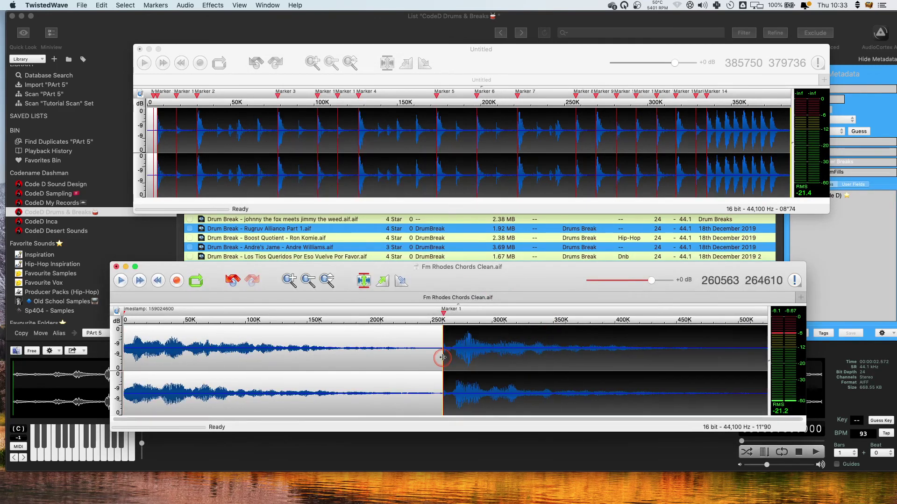
left_click(420, 361)
scroll(465, 357, "up", 6)
scroll(424, 354, "up", 2)
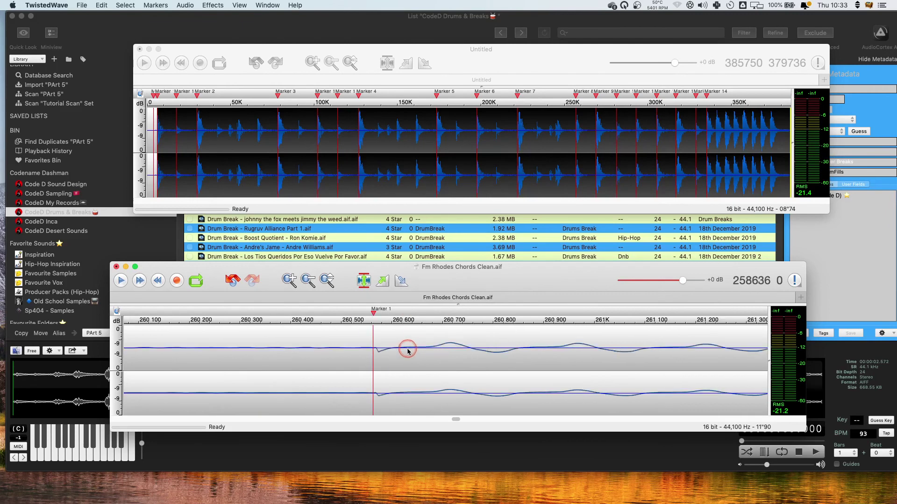
scroll(406, 350, "down", 8)
mouse_move(395, 351)
left_mouse_down()
mouse_move(421, 352)
mouse_move(384, 352)
left_mouse_up()
left_click(382, 280)
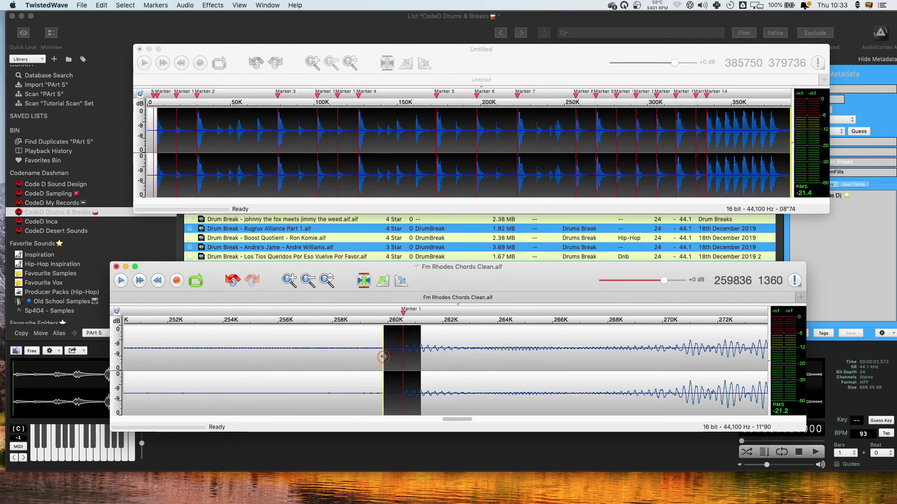
left_click(397, 371)
key("space")
left_click(401, 358)
scroll(401, 359, "up", 5)
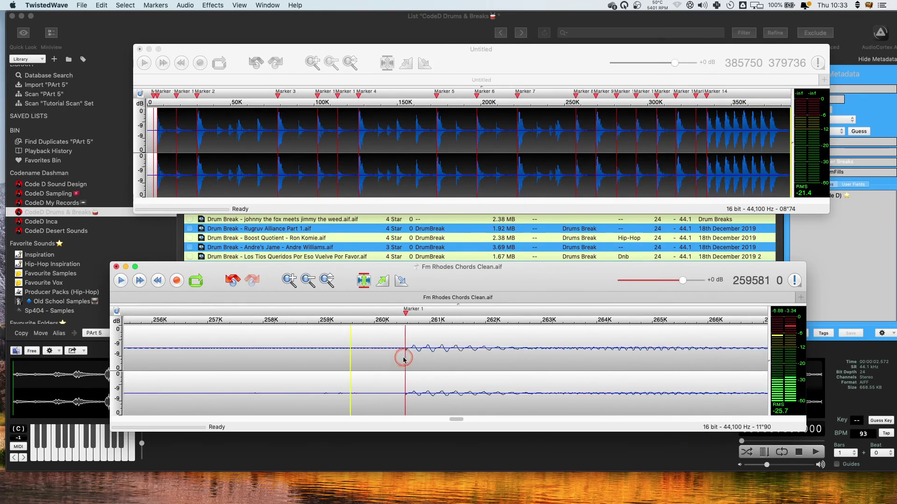
Step: Select a tiny section at Marker 1, try to clean up the join there, and play the slowed chord
left_click_drag(445, 346, 406, 367)
left_click(407, 366)
scroll(408, 366, "down", 10)
key("space")
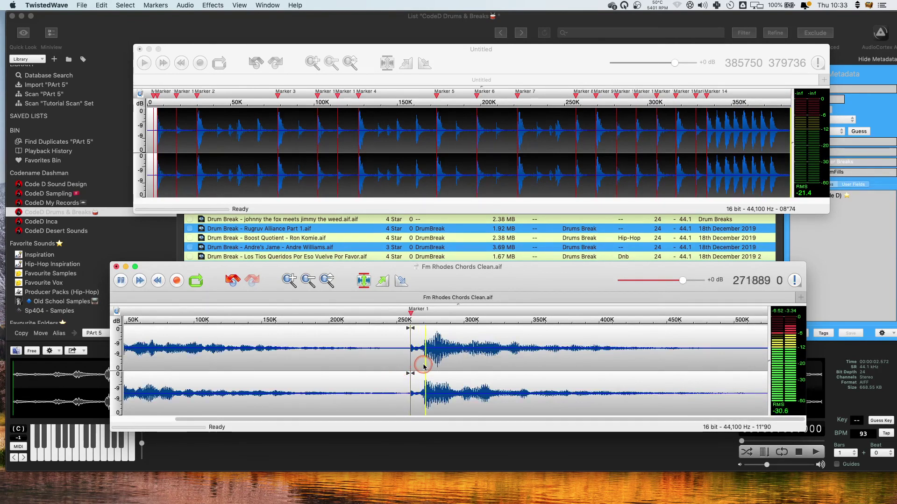
scroll(481, 371, "down", 2)
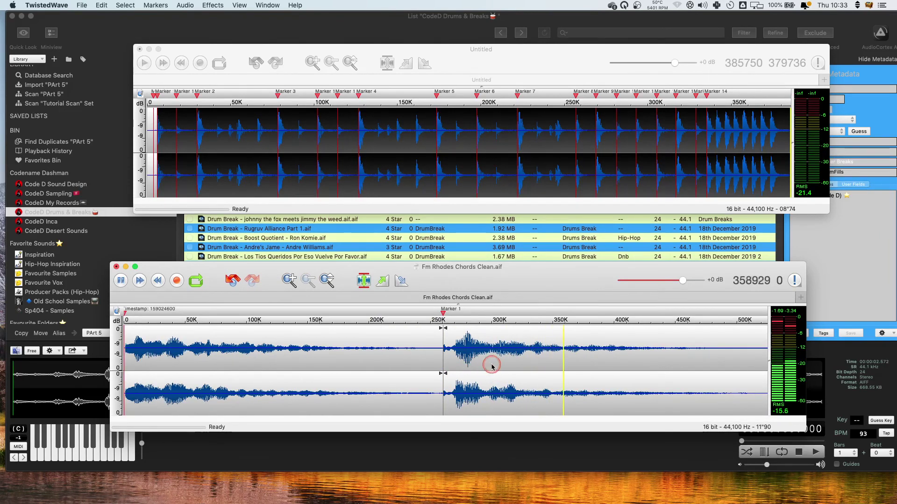
Step: Select about 170,000 samples of the slowed chord's tail, play them, stop the playback, and clear the selection
left_click_drag(684, 351, 470, 379)
left_click_drag(469, 379, 460, 379)
key("space")
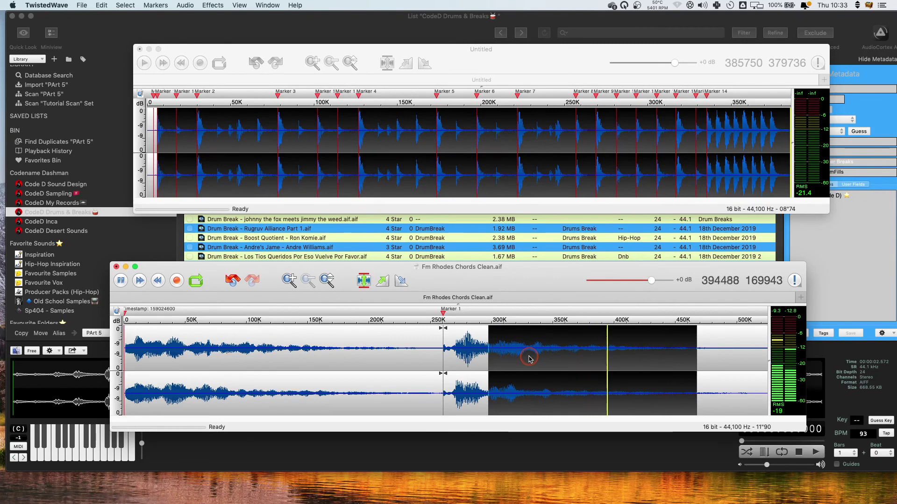
key("space")
left_click(506, 355)
Step: Undo the small edits at Marker 1 and the recent pitch and speed changes, playing the Rhodes chord between undos
key("super+z")
key("super+z")
left_click(465, 357)
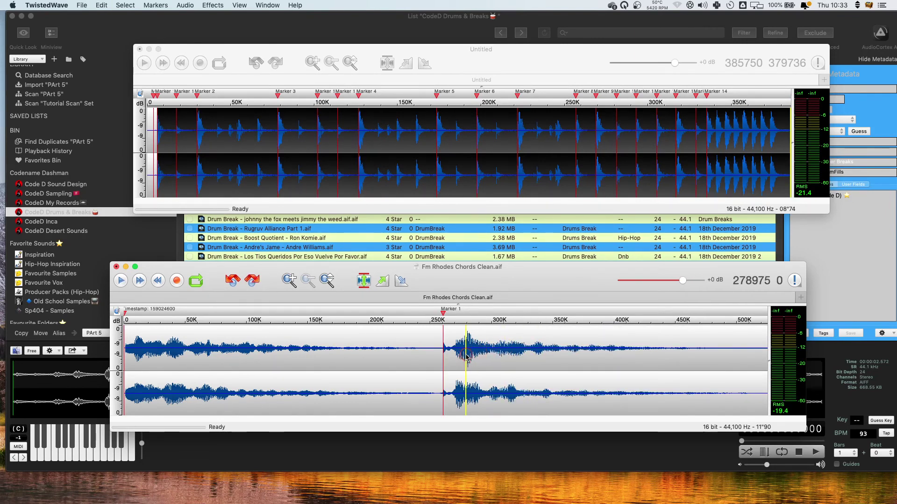
key("super+z")
key("super+c")
key("space")
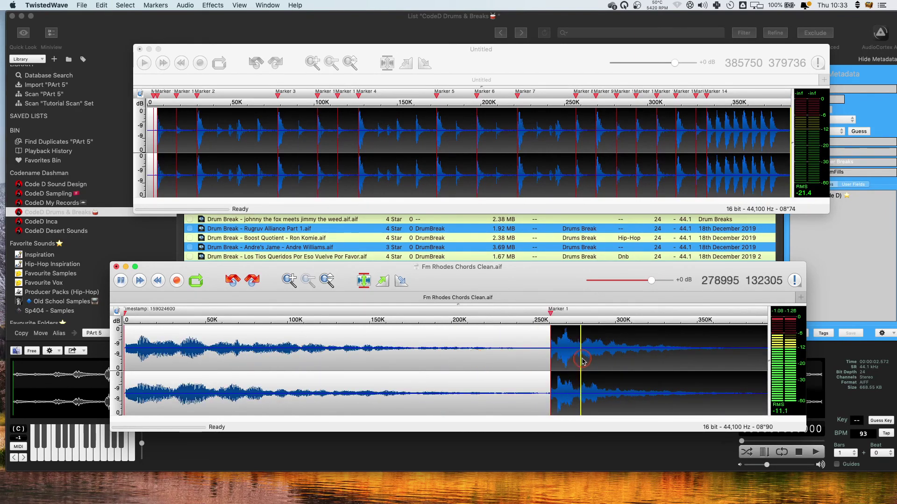
key("space")
key("super+z")
key("space")
left_click(572, 362)
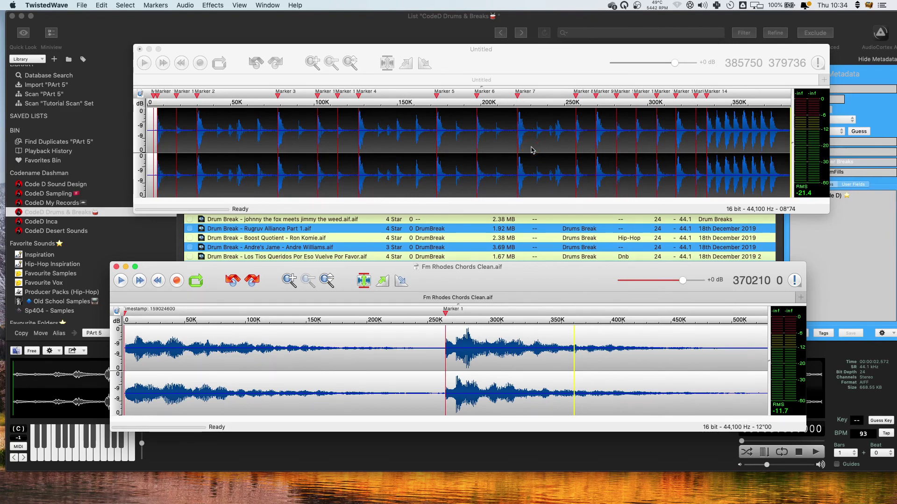
left_click(551, 150)
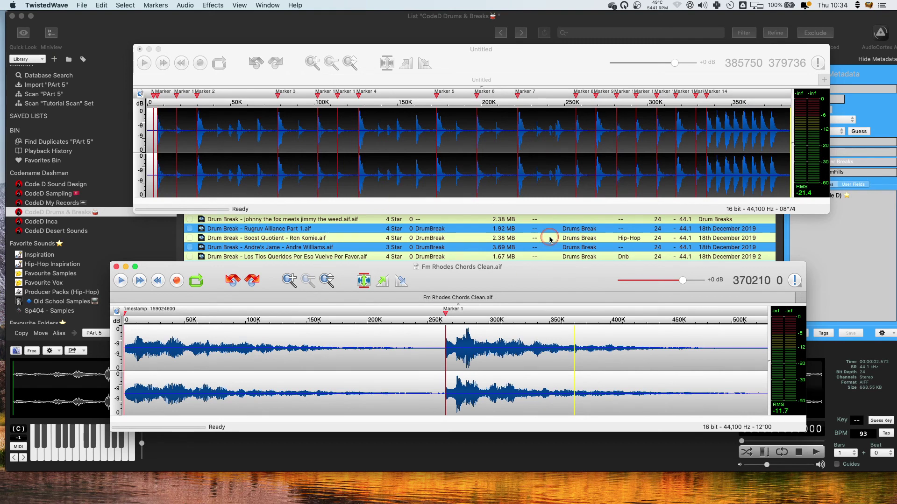
left_click(518, 277)
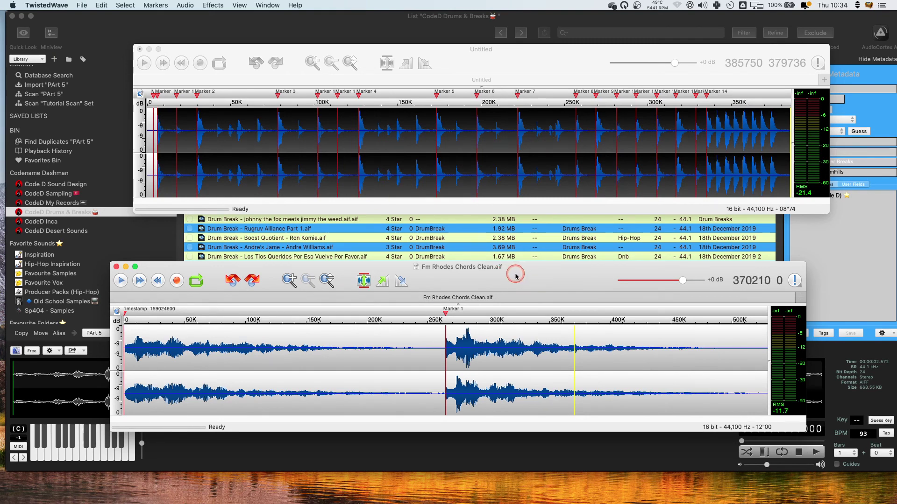
left_click(75, 260)
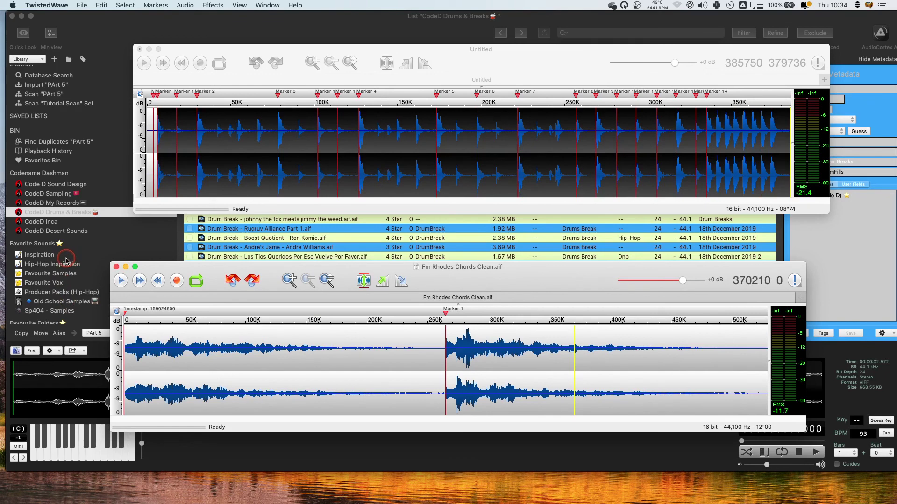
left_click(58, 211)
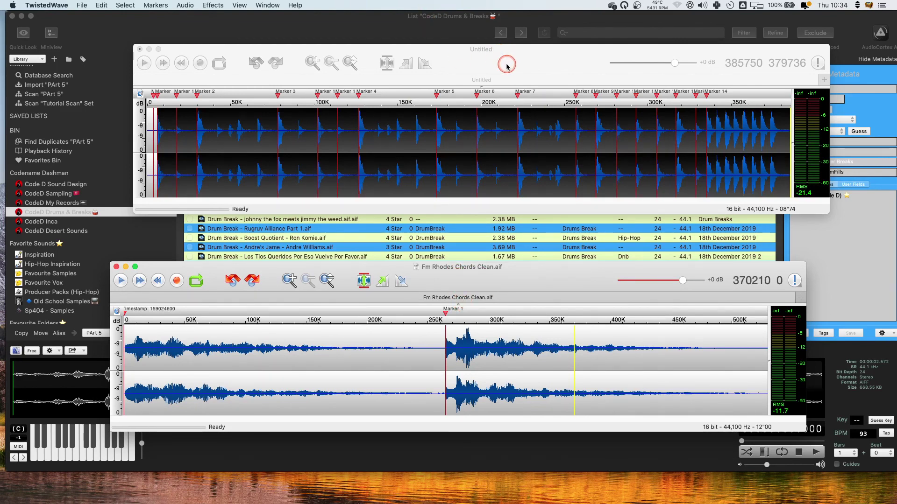
Step: Move the Untitled drum window below the sample list, bring the Rhodes window to the front, and show the selection commands
left_click_drag(512, 57, 506, 348)
left_click(524, 280)
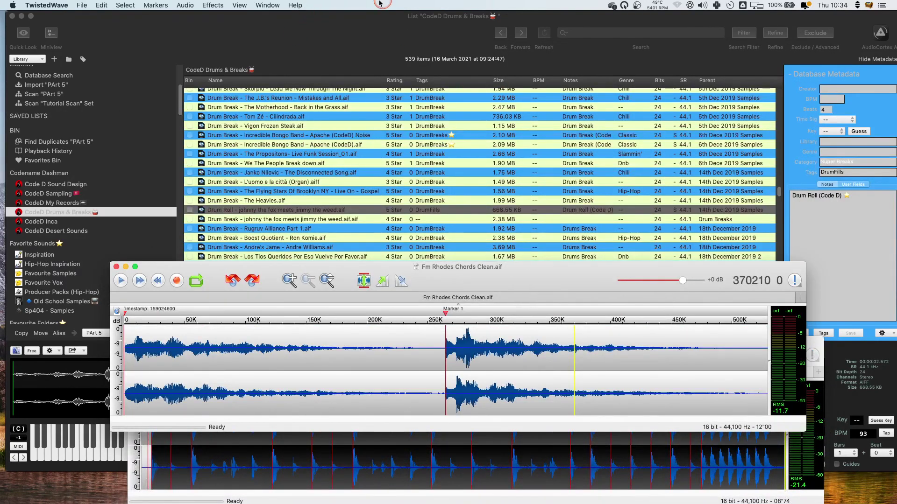
left_click(155, 5)
mouse_move(125, 6)
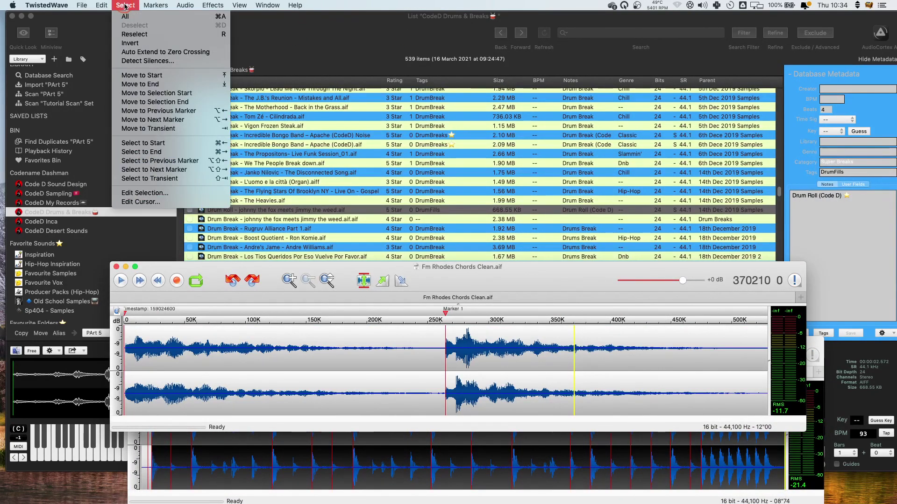